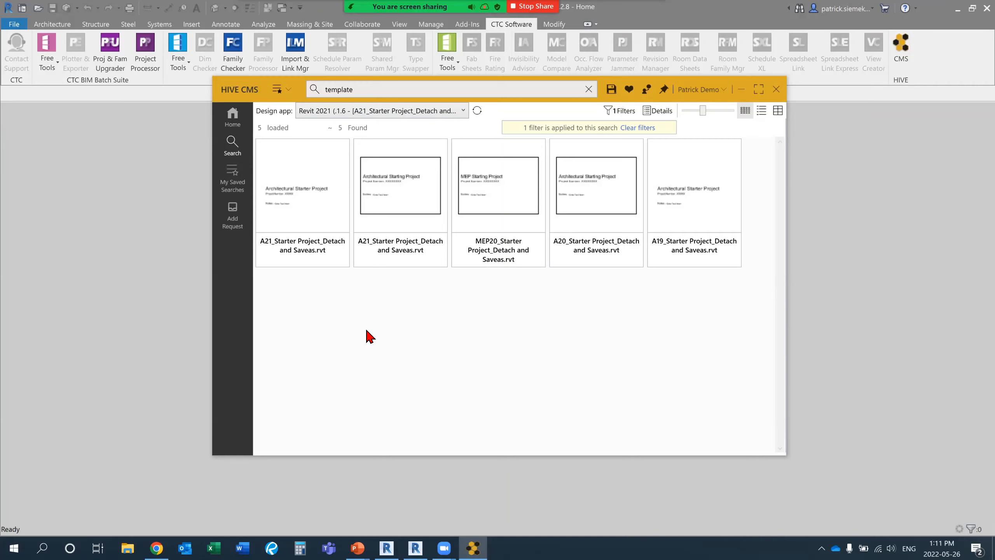
Run the Revit Templates saved search and set the design app to the Revit 2020 session.
click(238, 118)
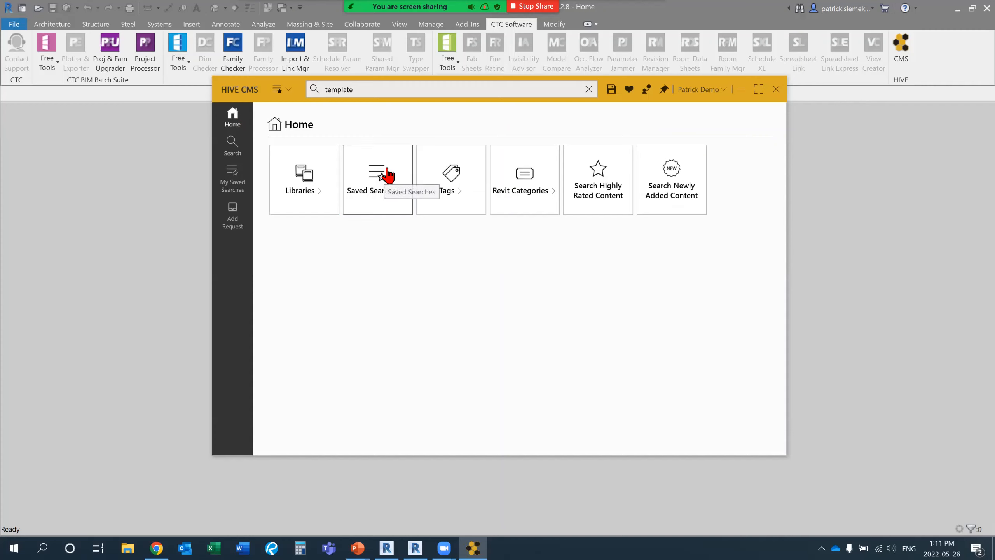
click(401, 201)
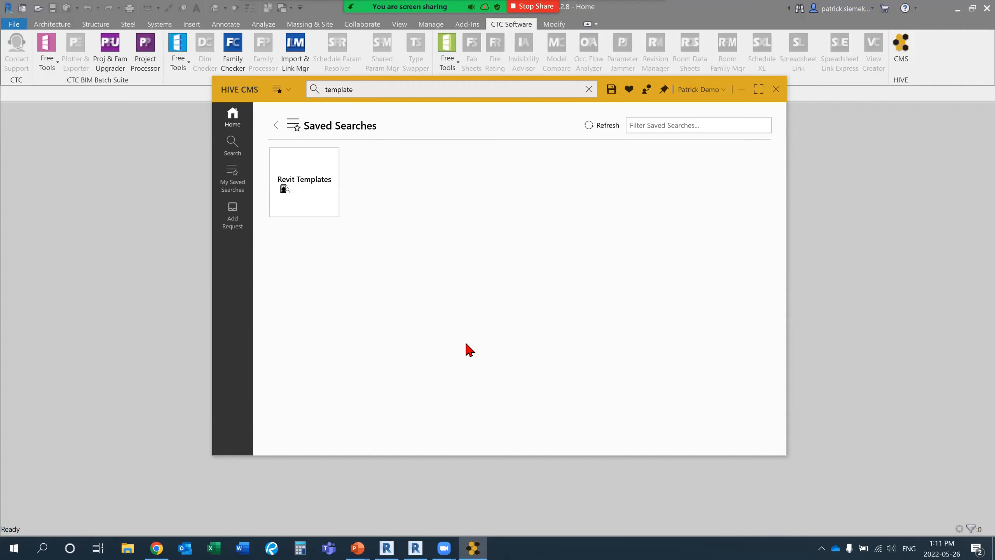
click(330, 198)
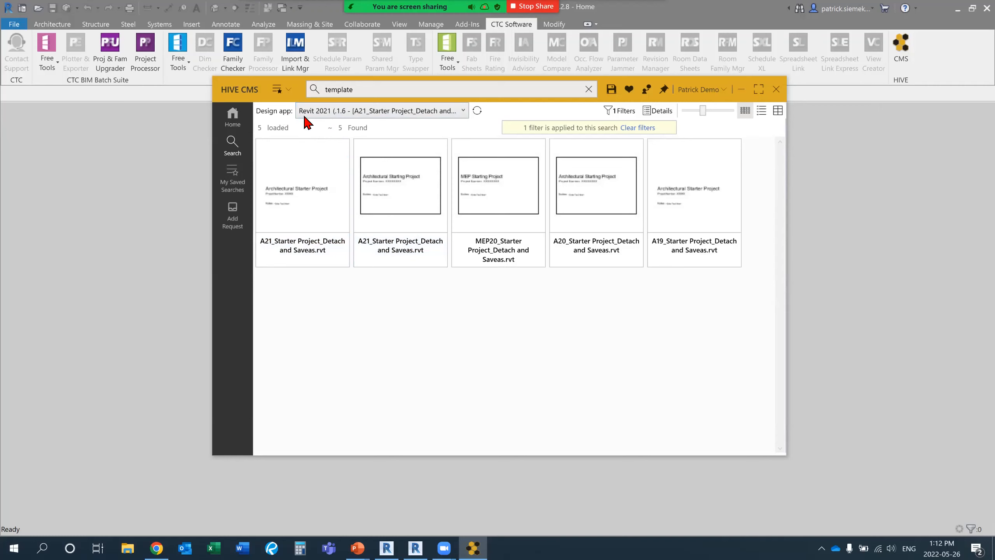
click(316, 111)
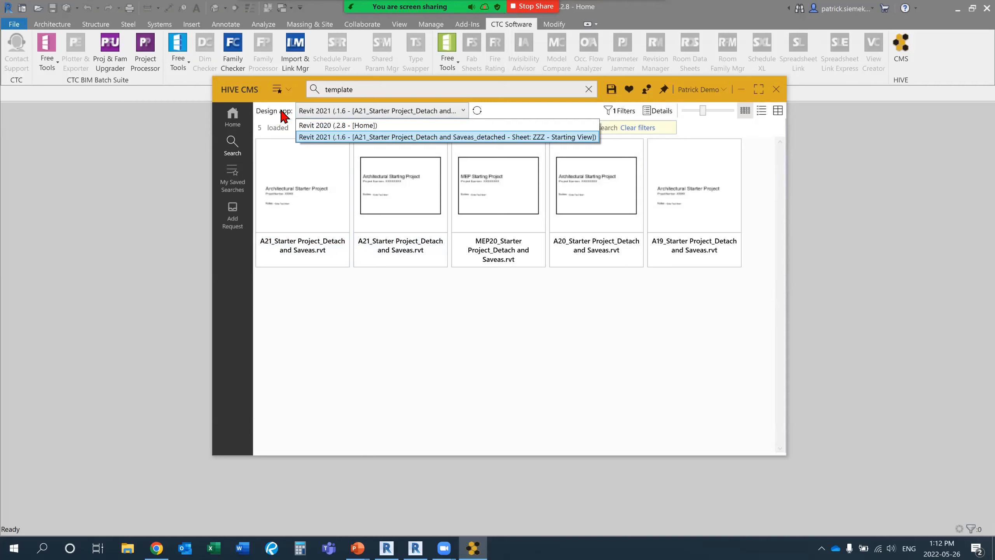
click(339, 126)
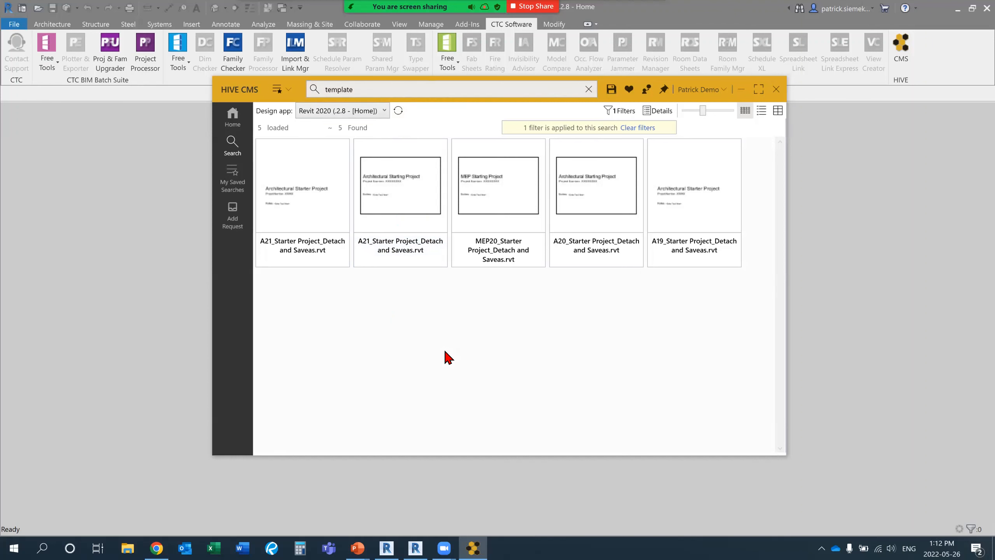
Go back to the content home page and search the library for "template".
click(396, 91)
click(234, 117)
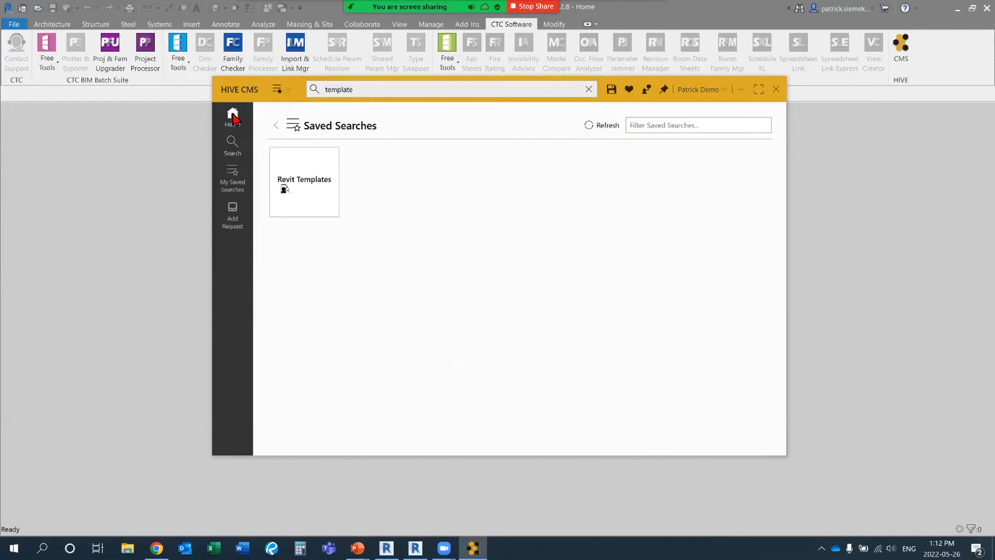
click(276, 125)
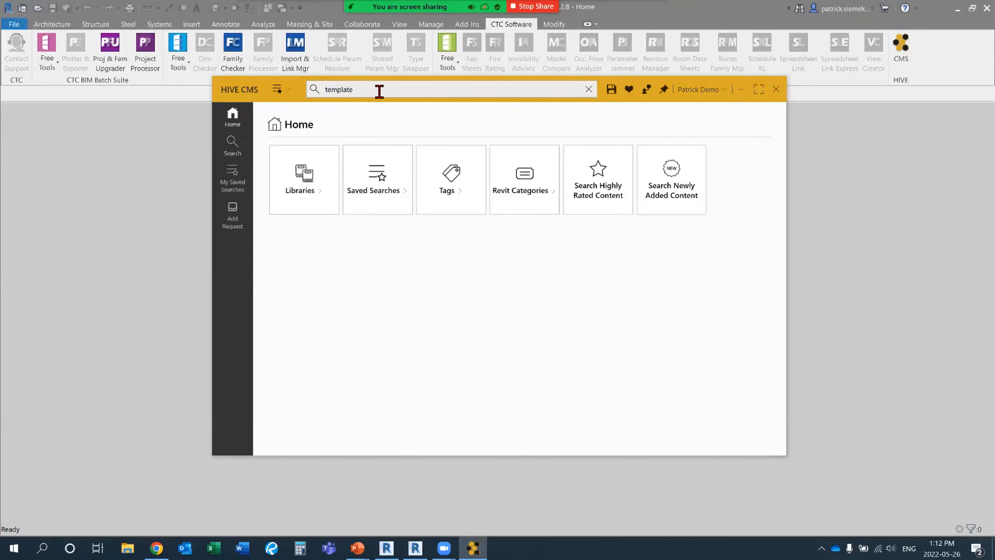
click(379, 91)
key(BackSpace)
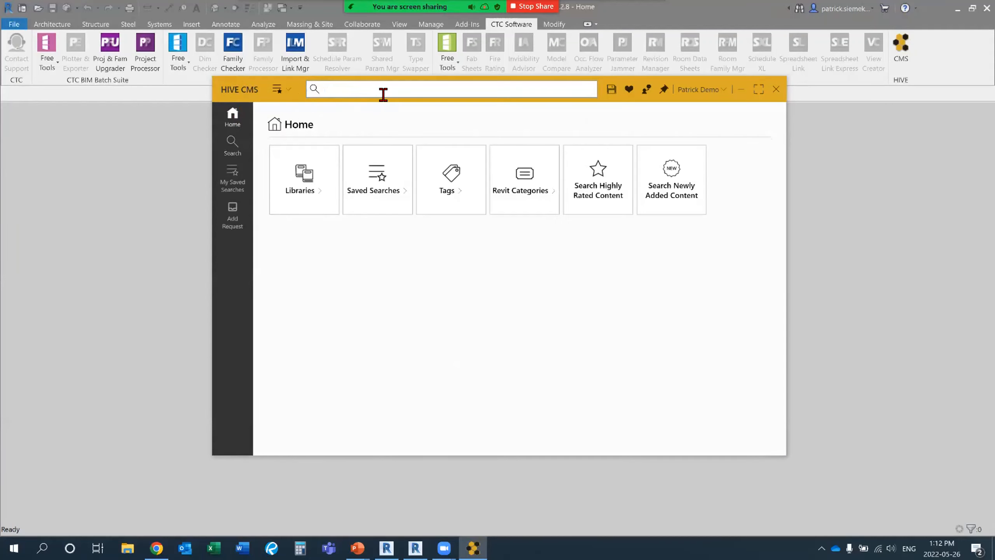
text(temaplte)
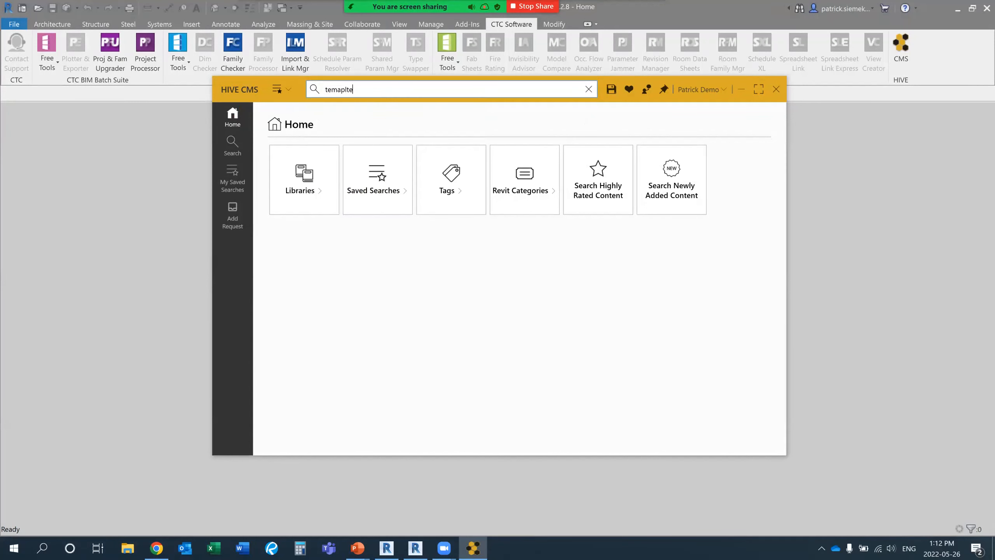
key(Return)
drag(373, 91, 297, 97)
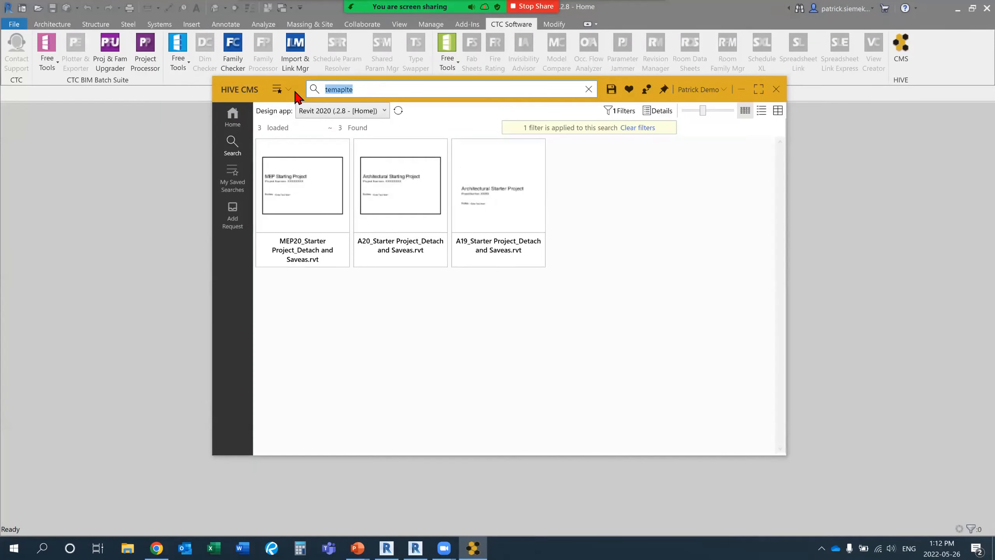
text(template)
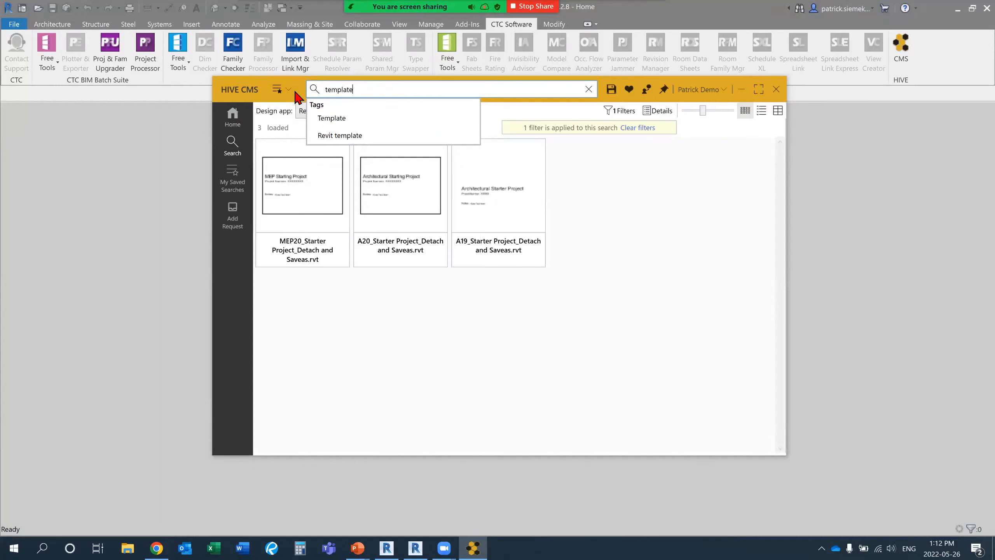
key(Return)
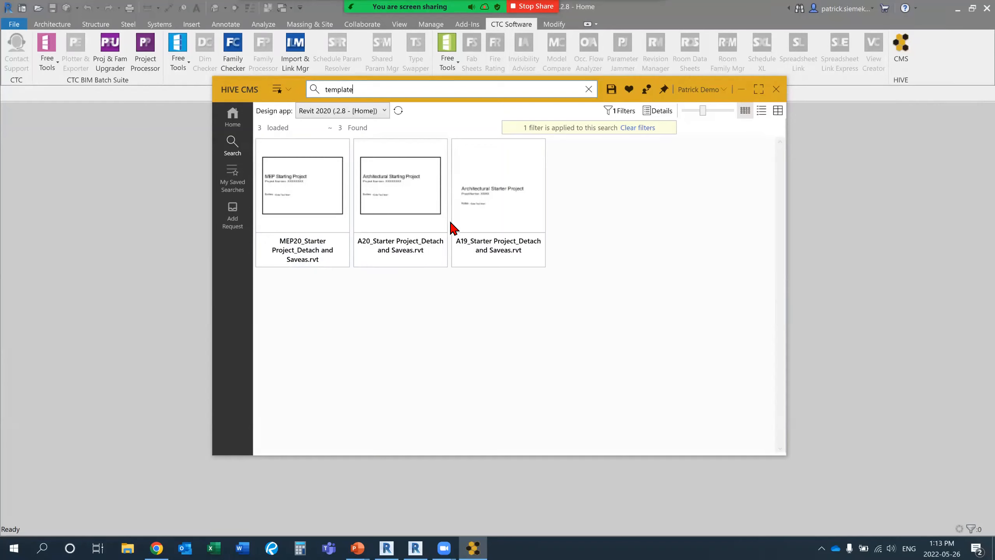
Open A20_Starter Project_Detach and Saveas.rvt detached from central, preserving worksets and opening both Shared Levels and Grids and Workset1.
click(435, 196)
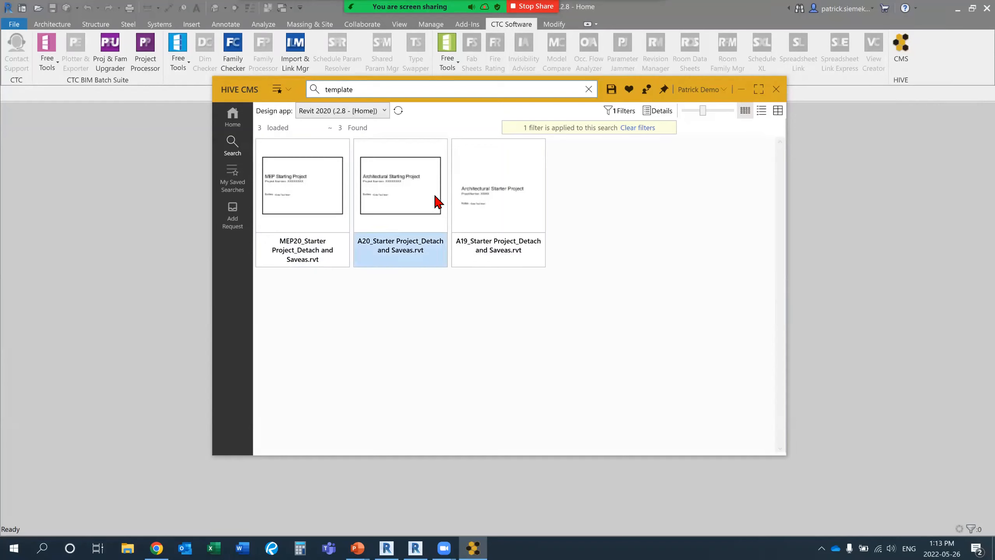
double_click(408, 187)
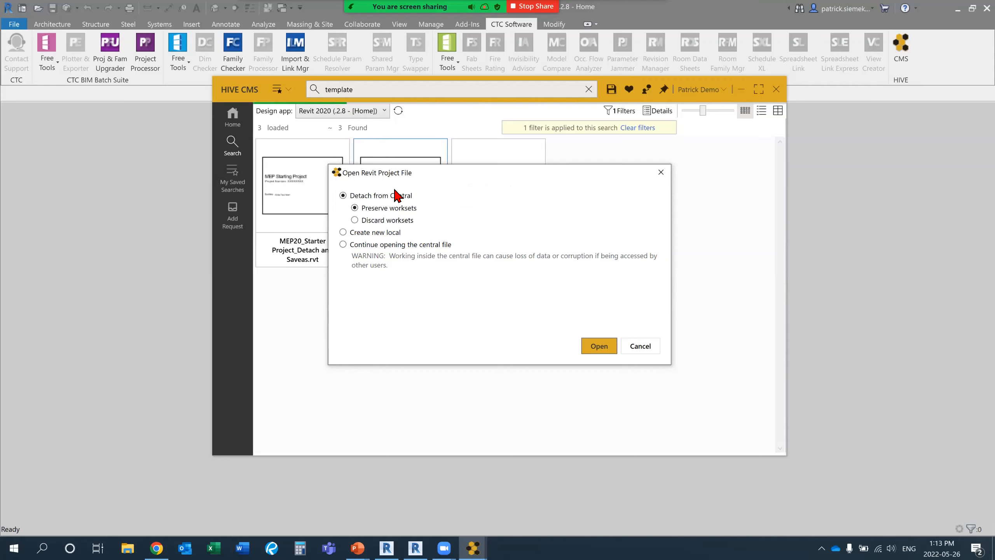
click(599, 353)
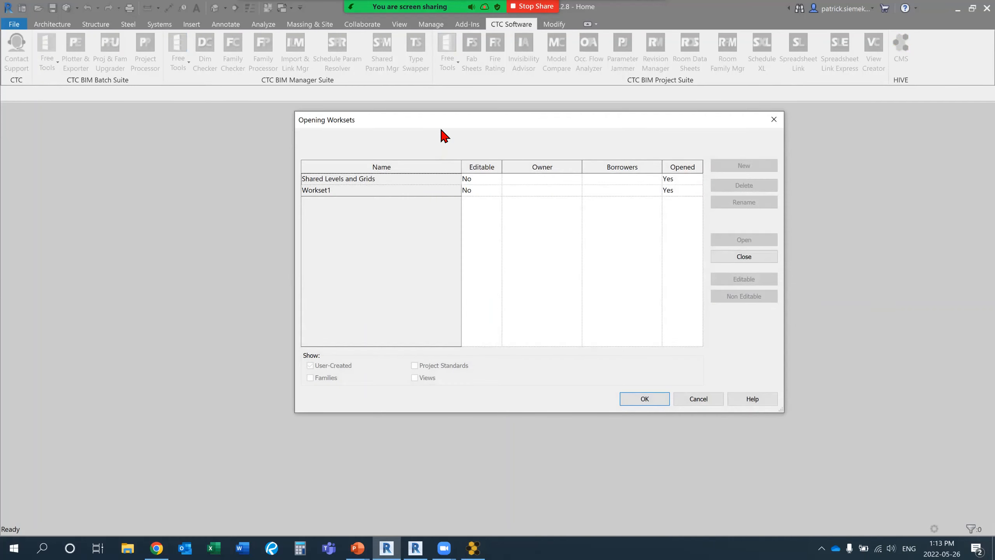
drag(400, 124, 357, 124)
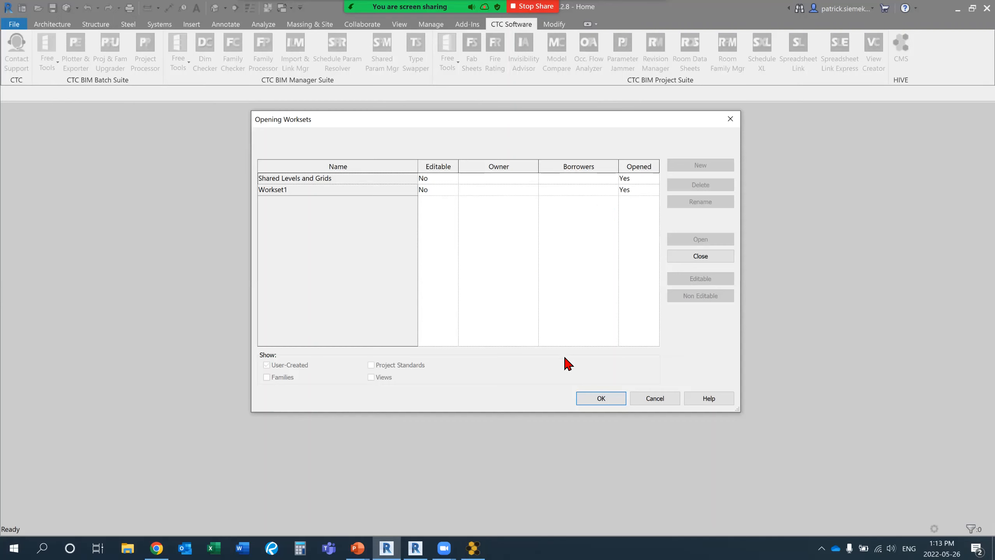
click(601, 398)
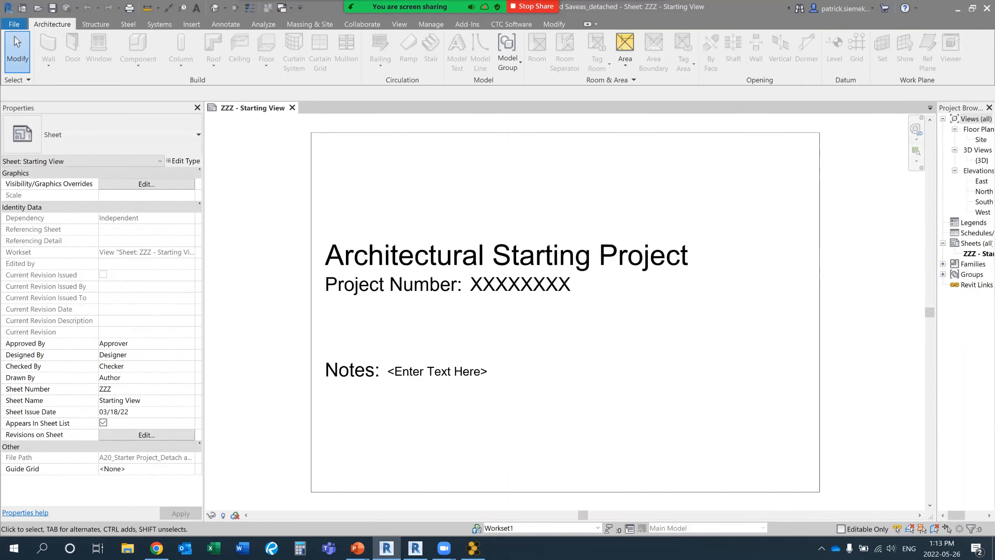
Widen the Project Browser and launch the View Creator tool.
drag(936, 274, 839, 274)
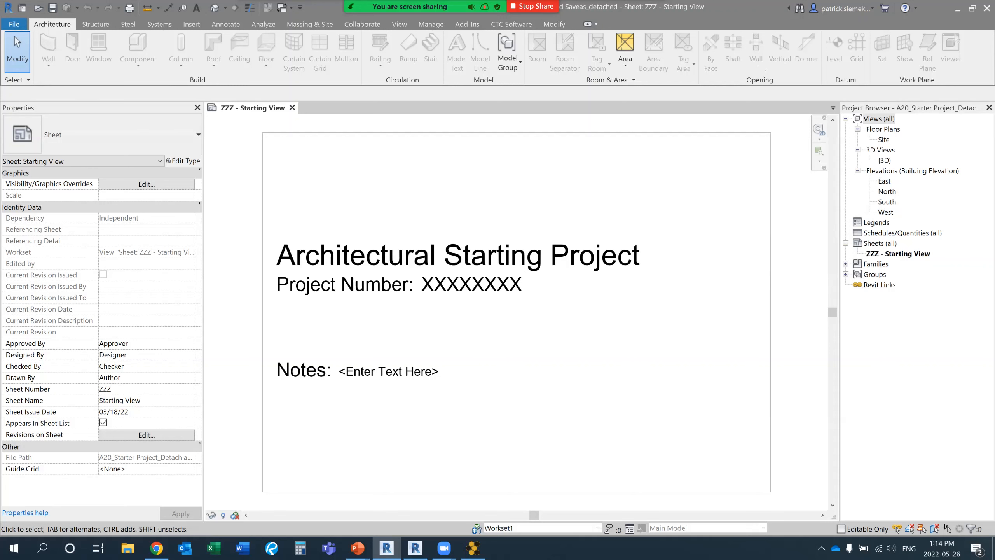
click(513, 28)
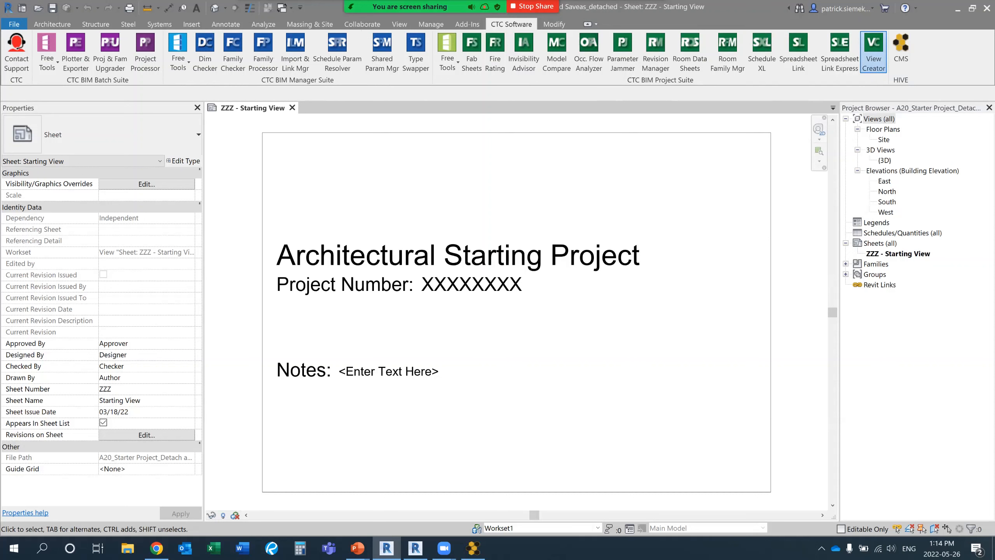
click(873, 51)
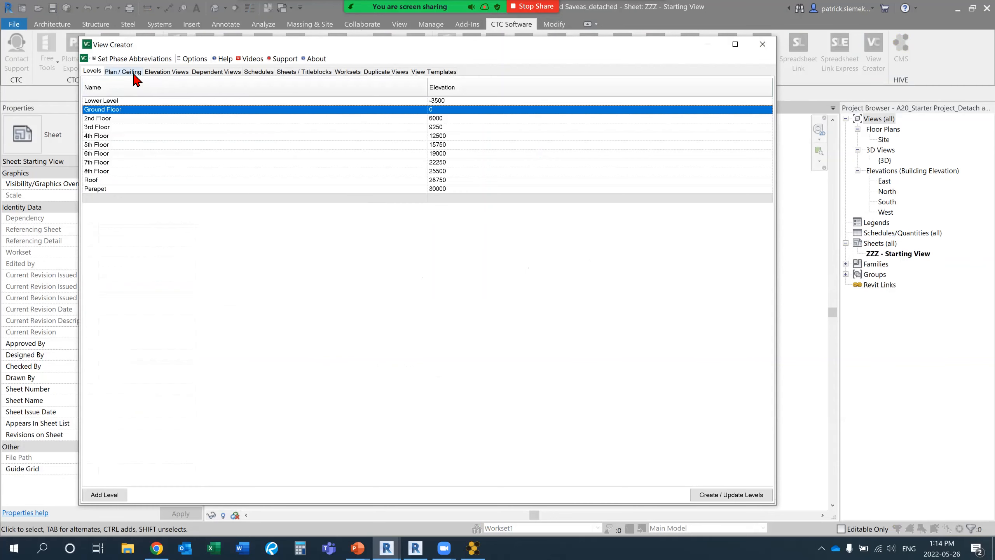
For plan views, abbreviate Lower Level as 00, Ground Floor as 01 and 2nd to 5th Floors as 02 to 05, and sort levels by abbreviation.
click(133, 72)
click(234, 131)
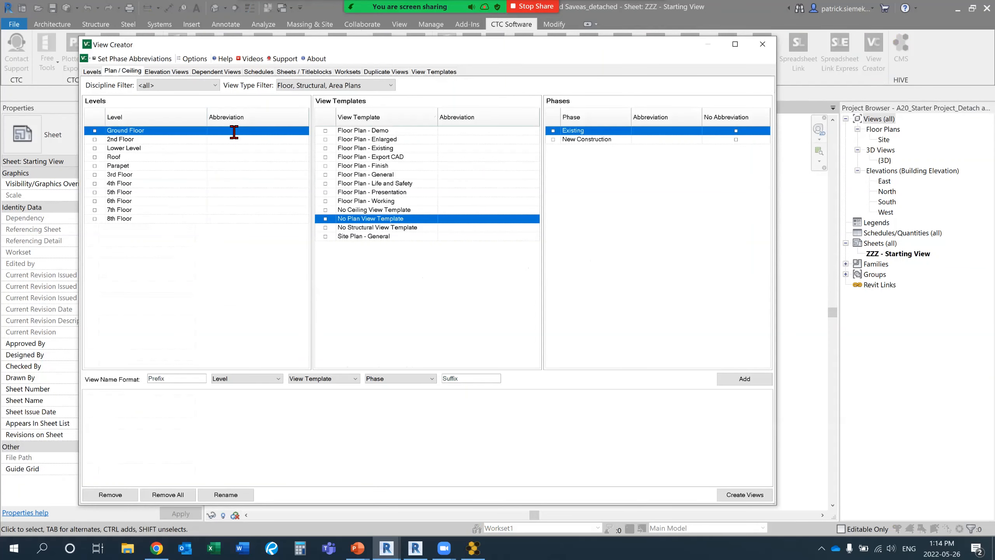
text(01)
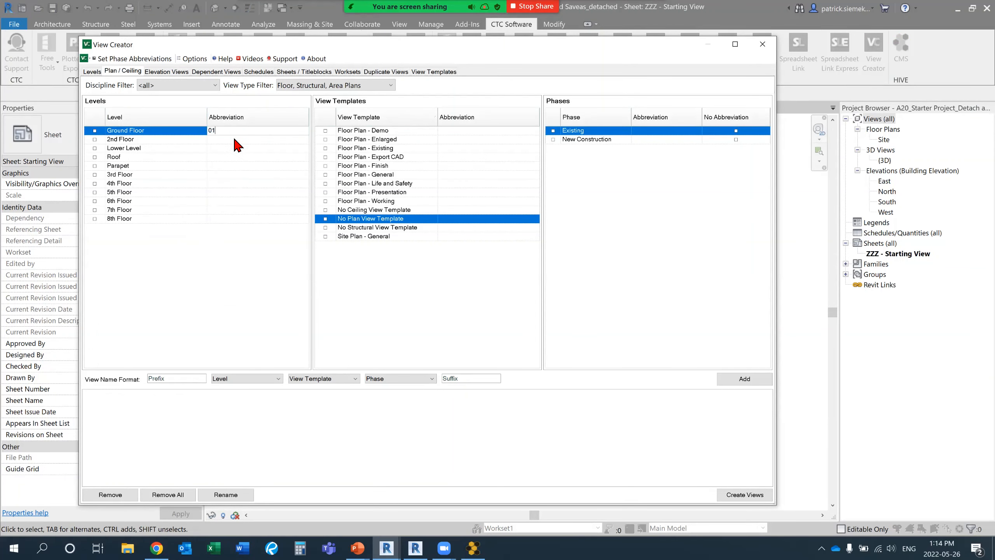
click(232, 140)
text(02)
click(232, 149)
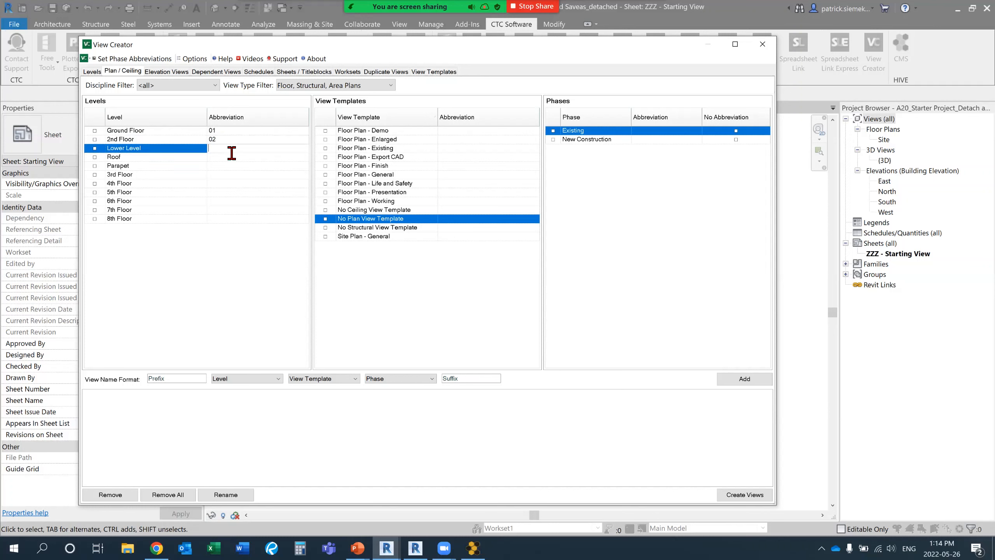
text(00)
click(224, 176)
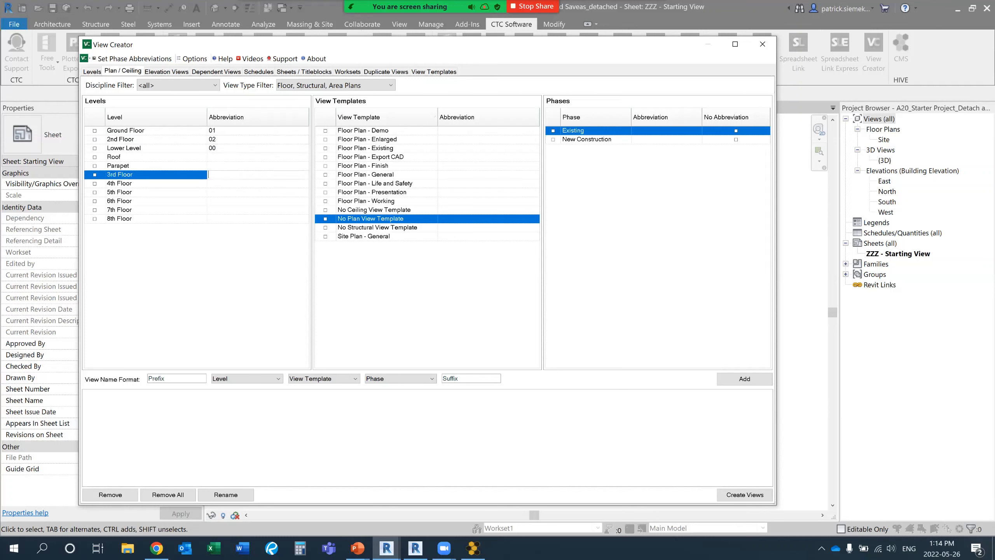
text(03)
click(224, 183)
text(04)
click(226, 193)
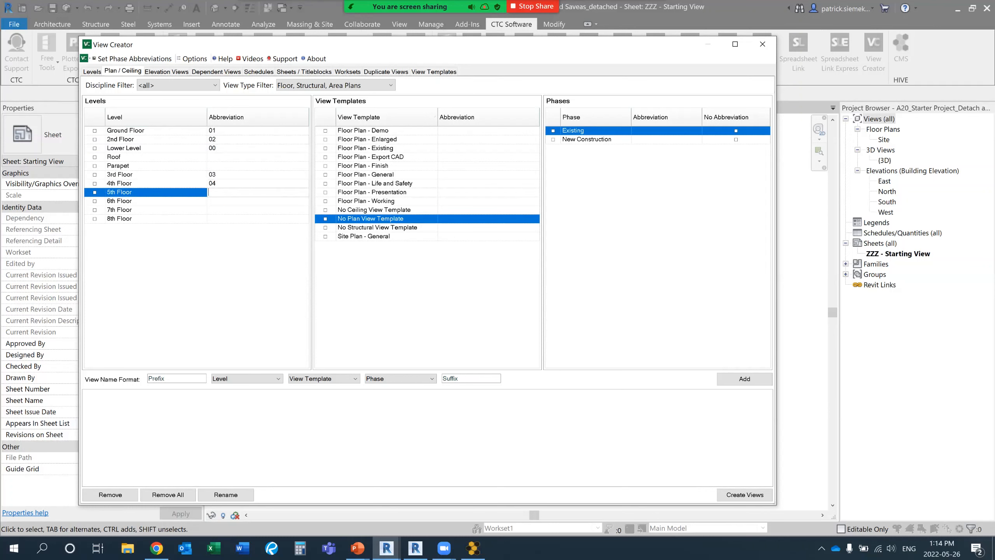
text(05)
click(239, 122)
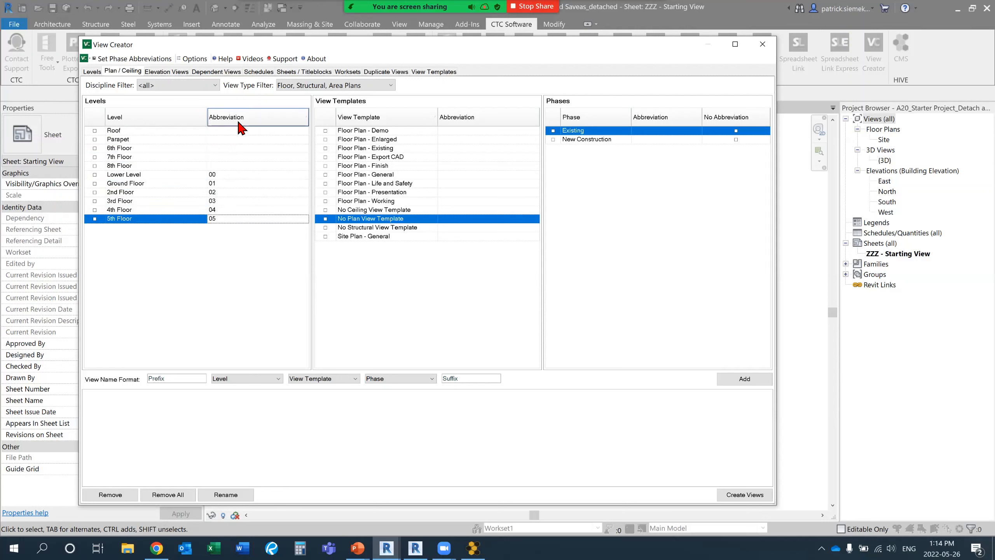
Include the Ground Floor and the 2nd, 3rd, 4th and 5th Floors as levels for the new plan views.
click(95, 219)
click(94, 210)
click(94, 201)
click(95, 192)
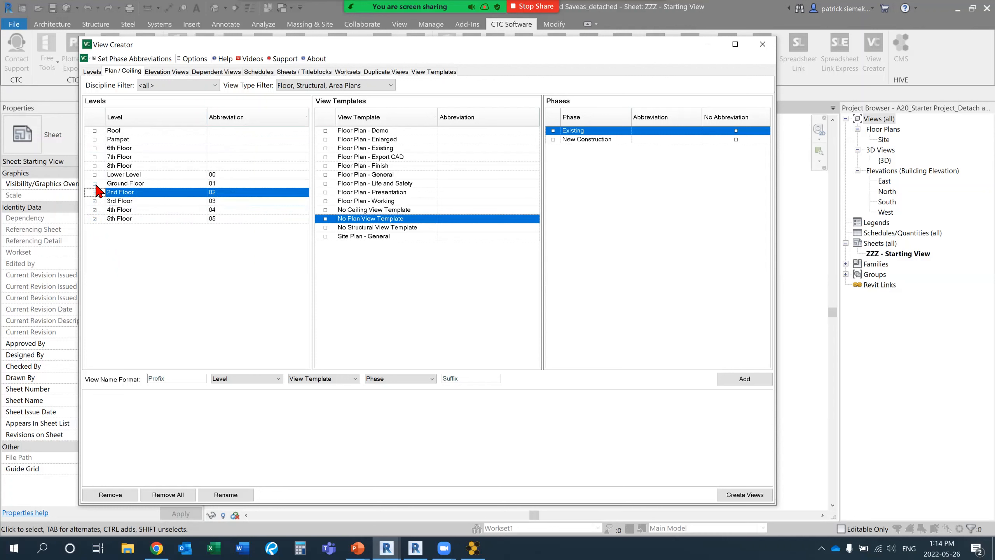
click(94, 183)
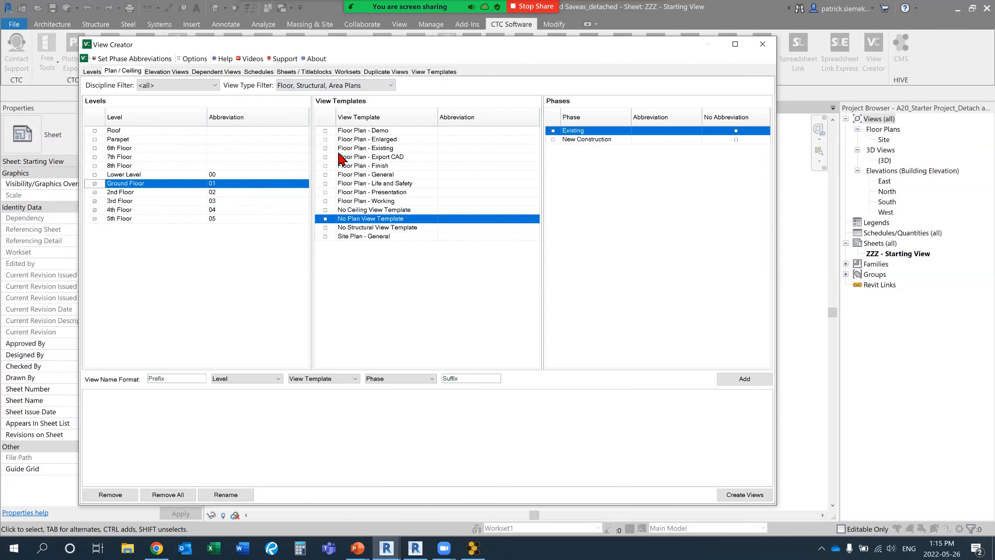
Include the Floor Plan view templates Enlarged, Finish, General, Life and Safety, and Working.
click(325, 139)
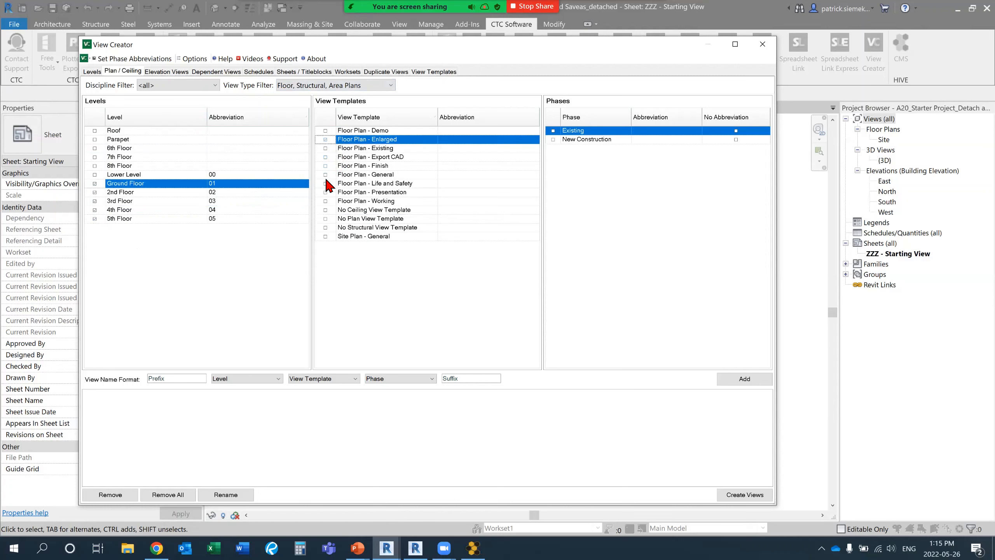
click(325, 166)
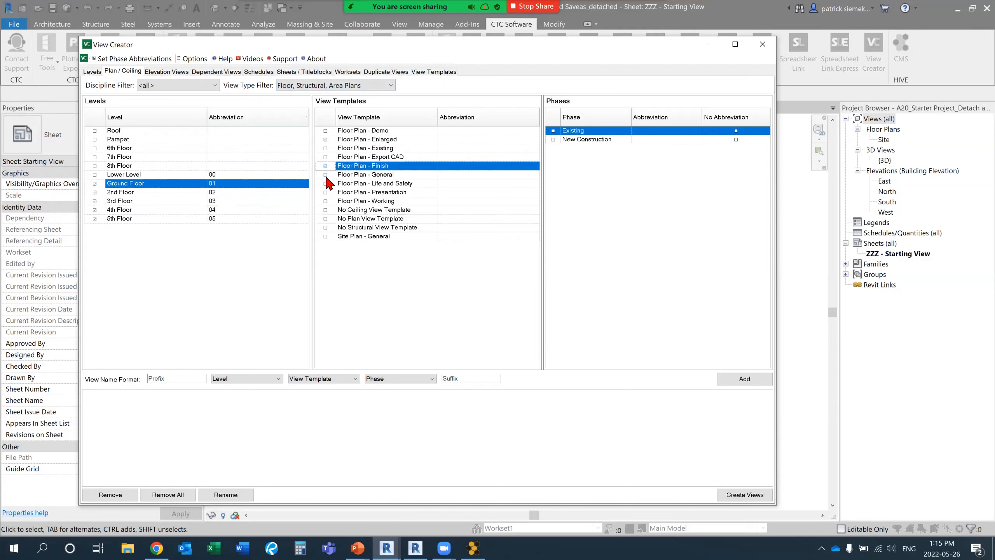
click(325, 174)
click(325, 183)
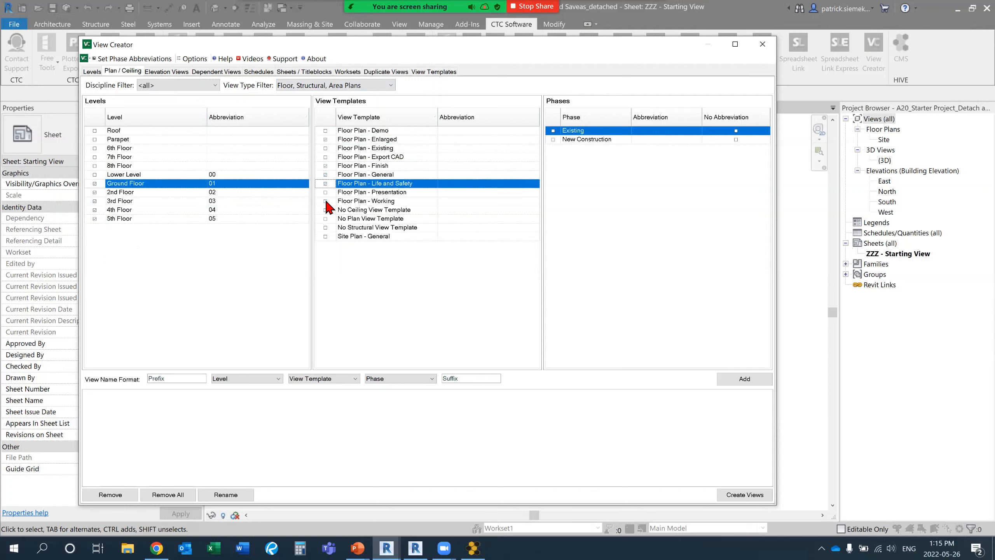
click(325, 201)
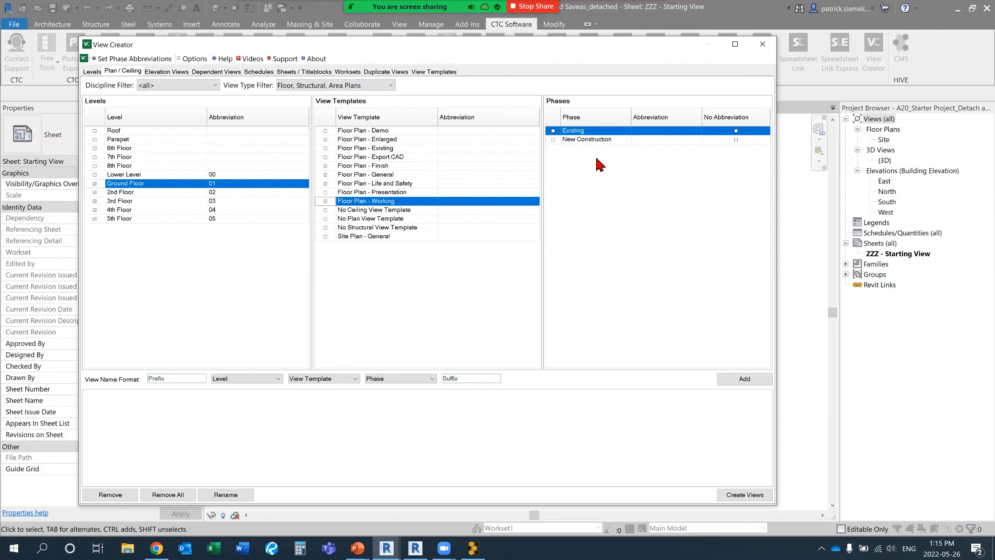
Choose the New Construction phase with no abbreviation and add the resulting floor plan views to the creation list.
click(554, 141)
click(735, 140)
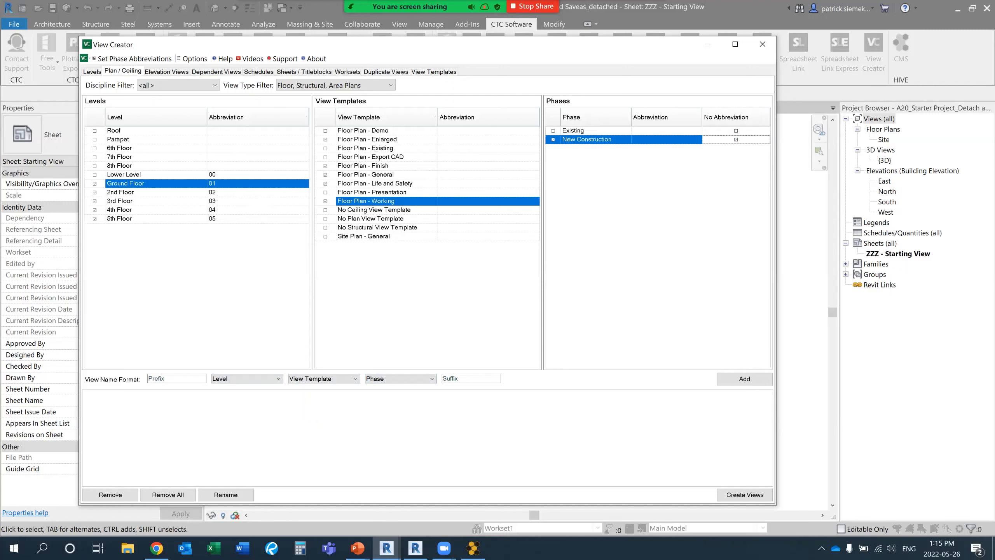
click(744, 379)
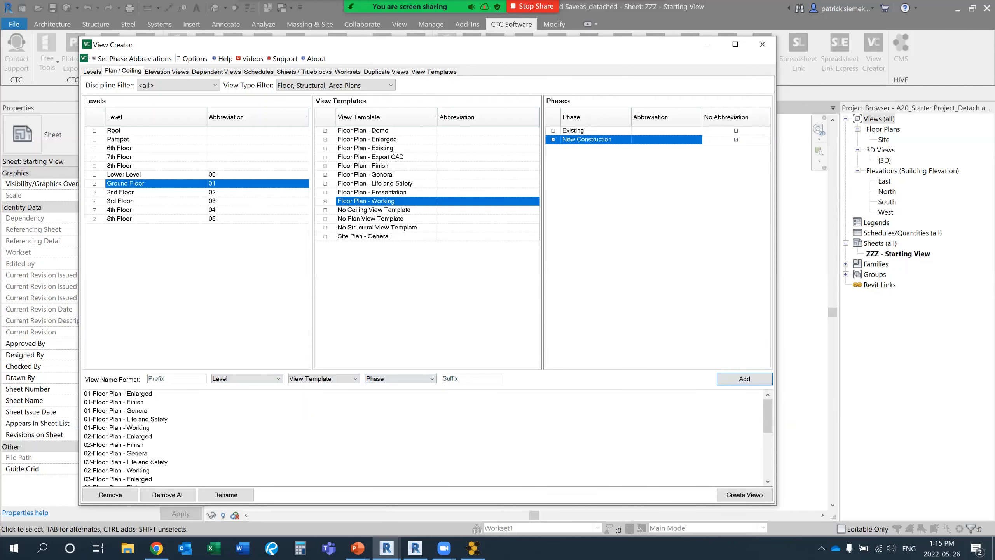
click(424, 427)
scroll(423, 428, down, 5)
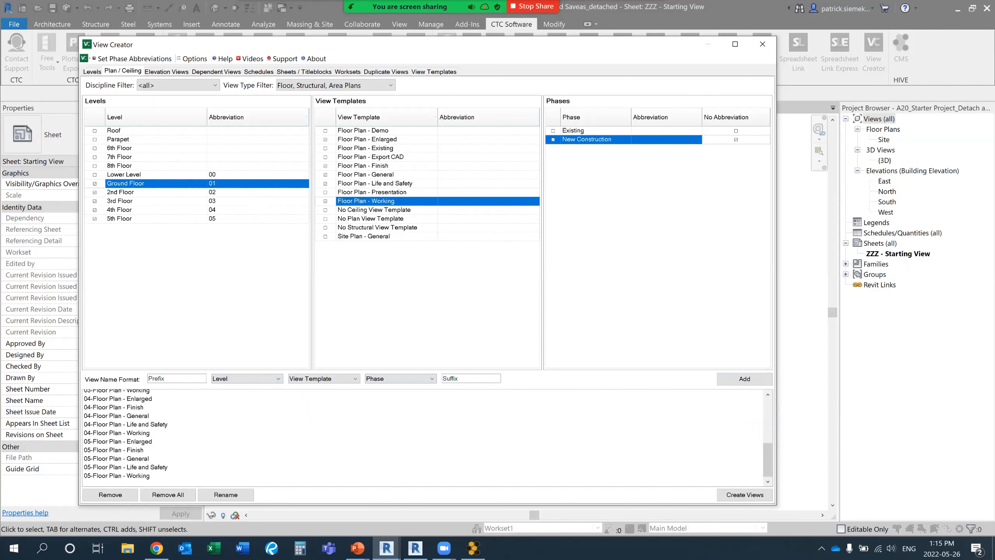
Create all the listed floor plan views, dismiss the creation summary and close View Creator.
scroll(423, 431, up, 5)
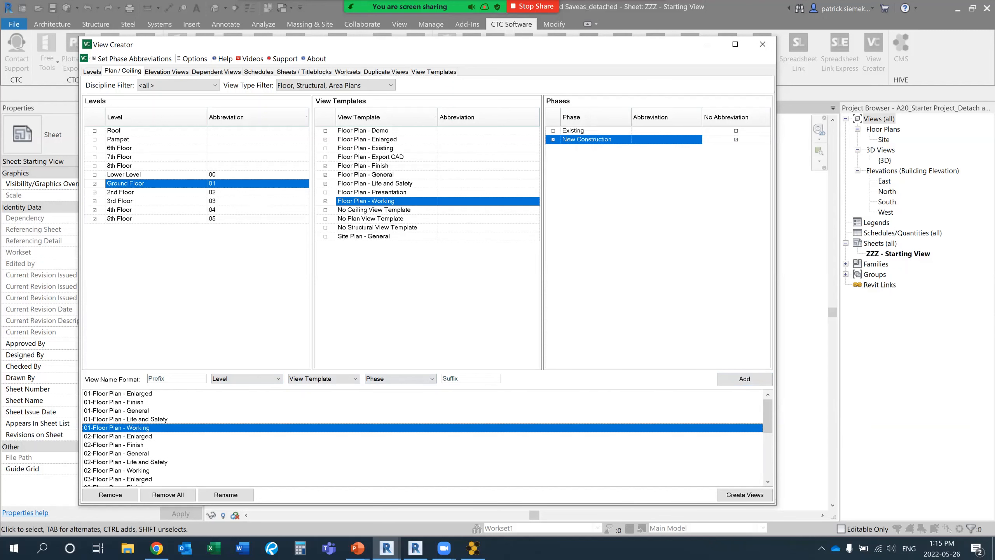
click(744, 494)
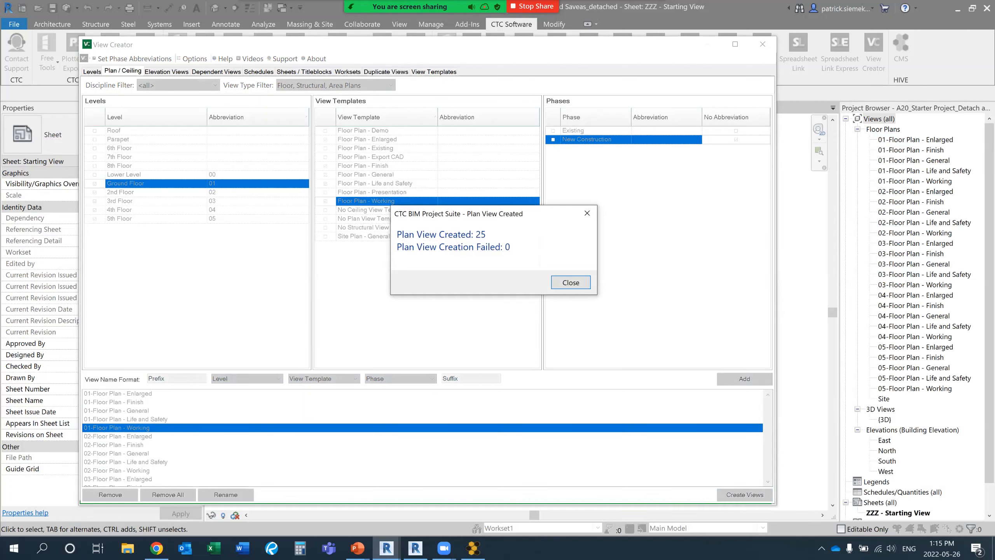
click(583, 287)
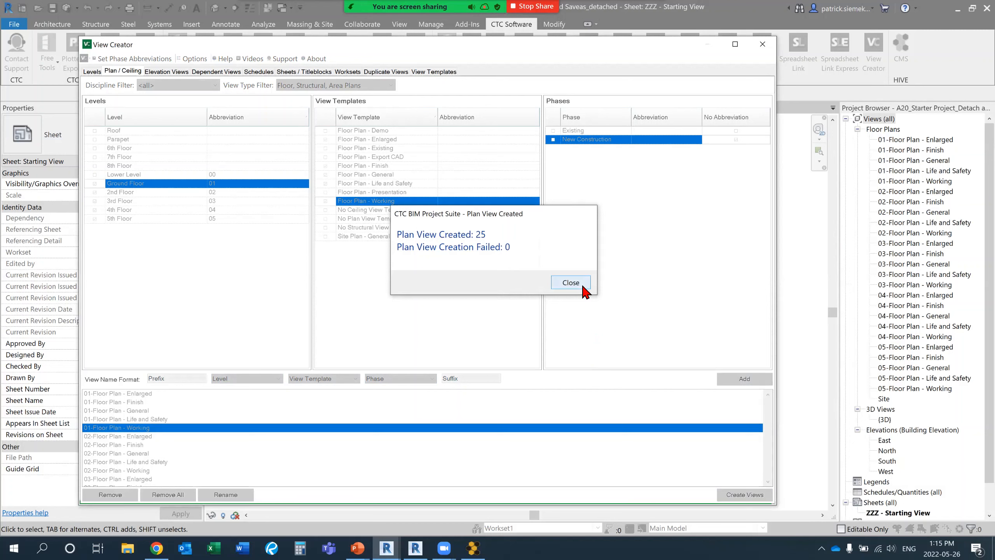
click(762, 44)
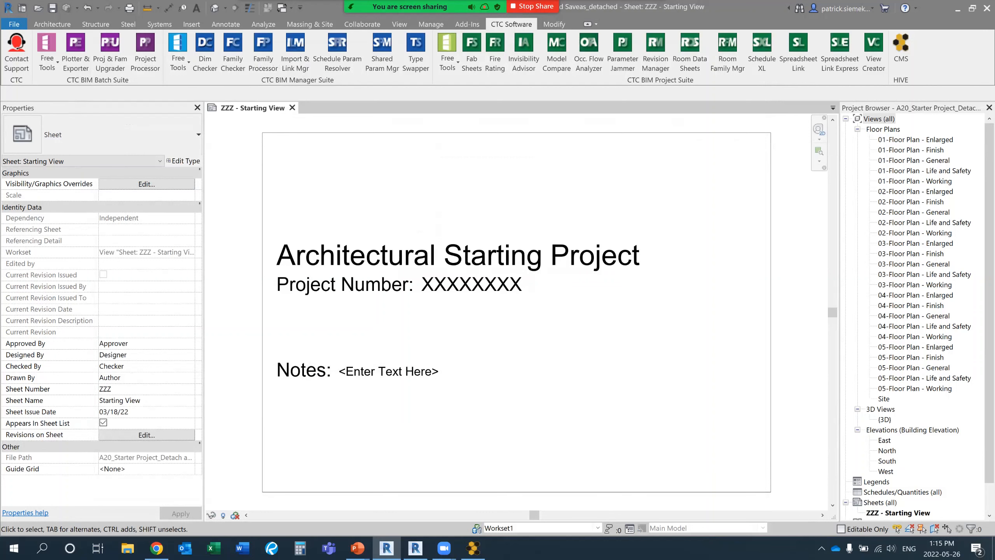
In the 01-Floor Plan - General view, draw a rectangle of Generic - 200mm walls in the area between the elevation markers.
double_click(916, 159)
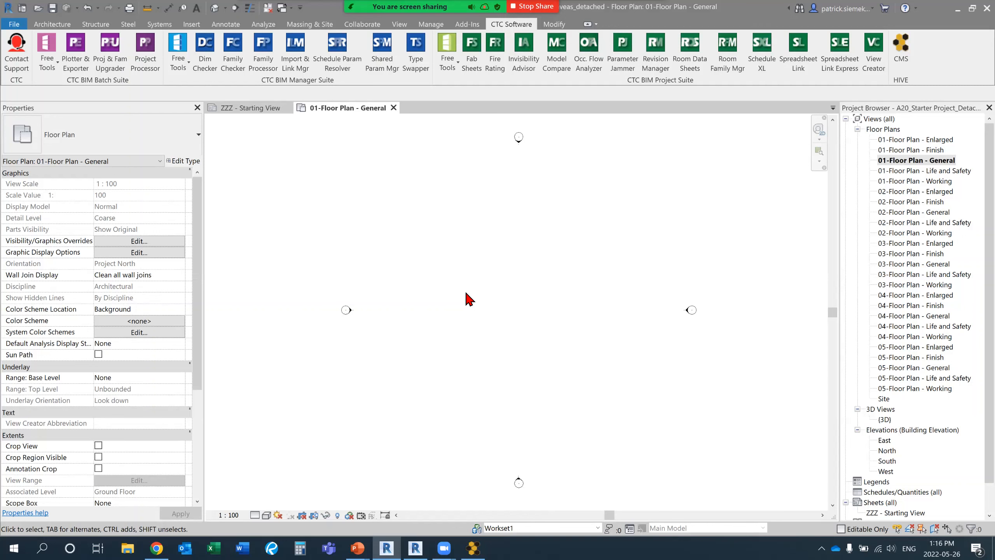
click(52, 24)
click(49, 48)
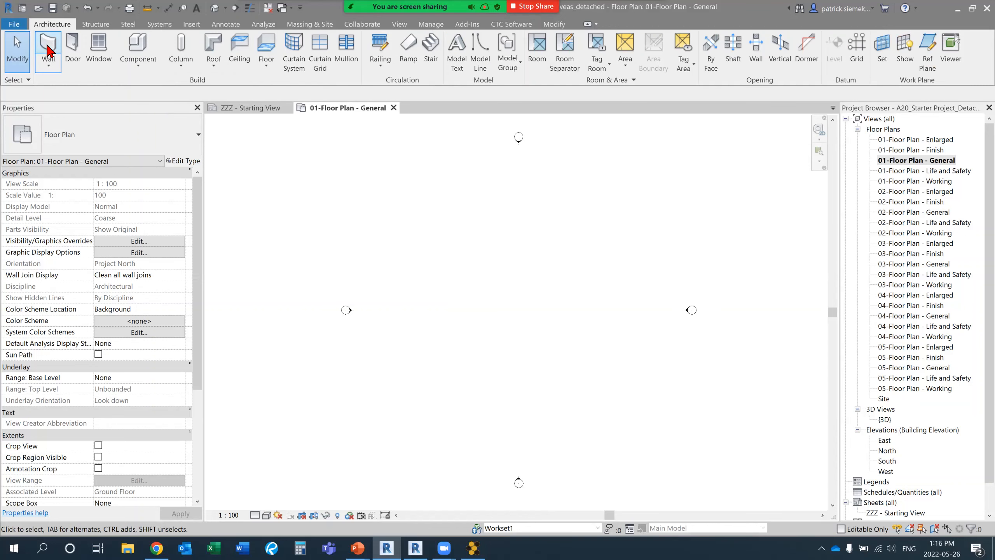
click(76, 141)
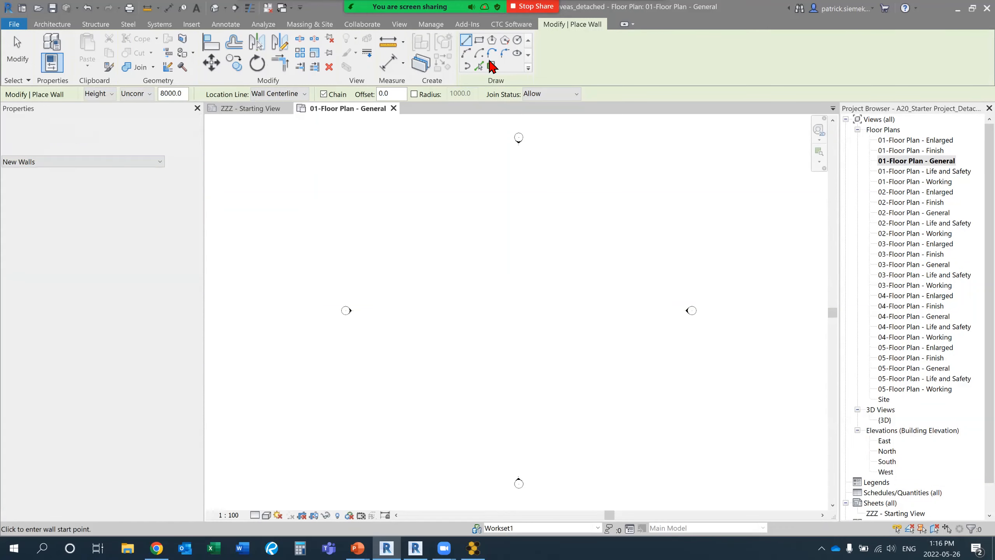
click(478, 40)
click(457, 320)
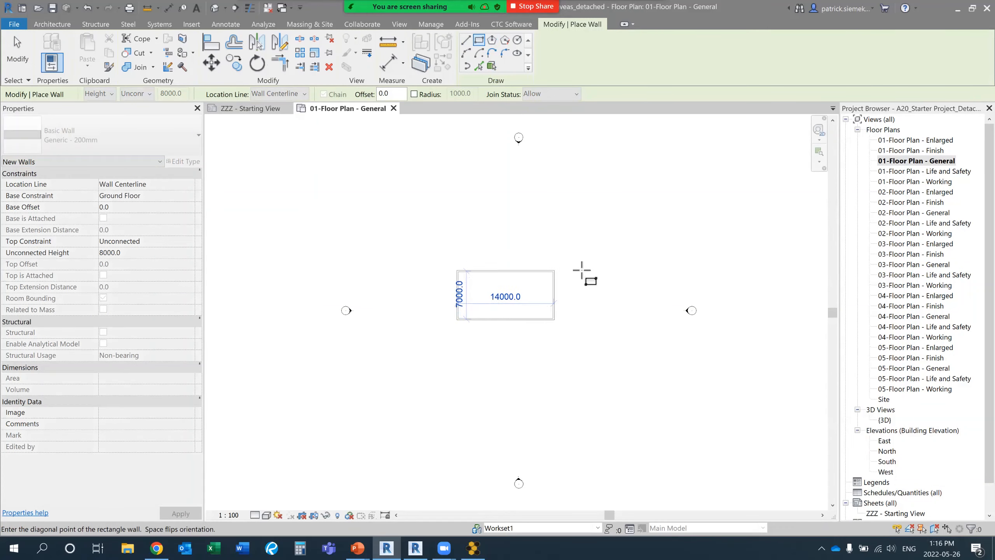
click(575, 264)
key(Escape)
key(Escape)
scroll(525, 294, up, 5)
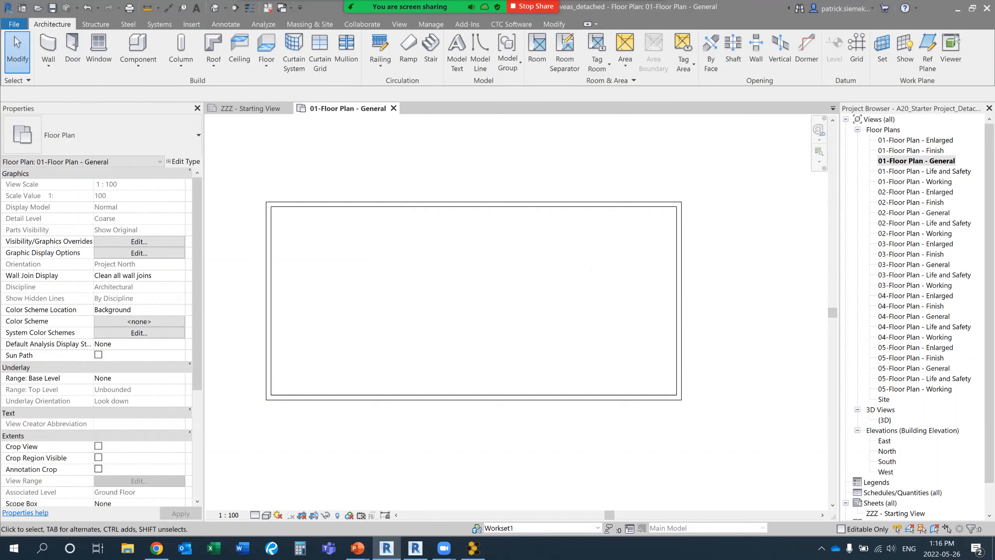
Switch to HIVE CMS, open the test library and search its content for *single.
click(436, 496)
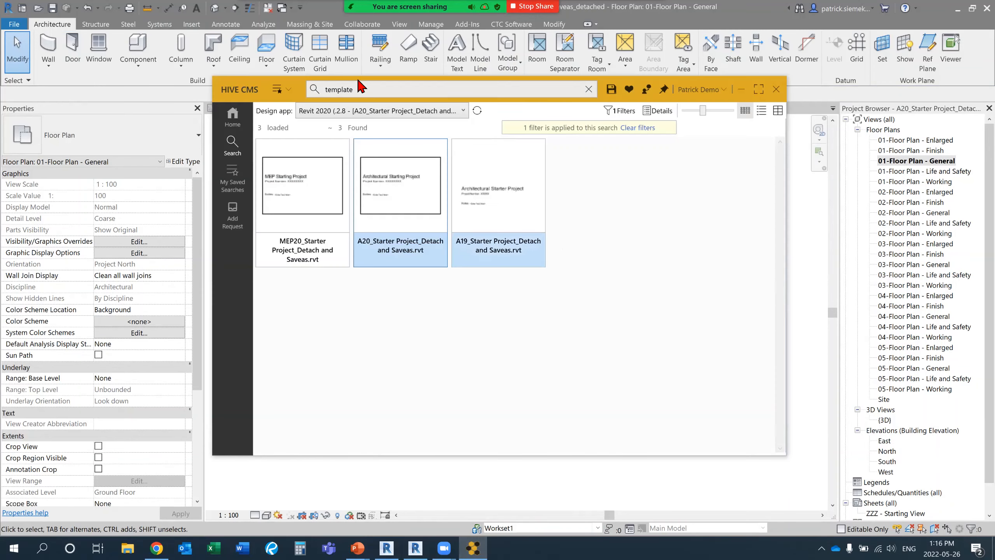
drag(251, 98, 405, 60)
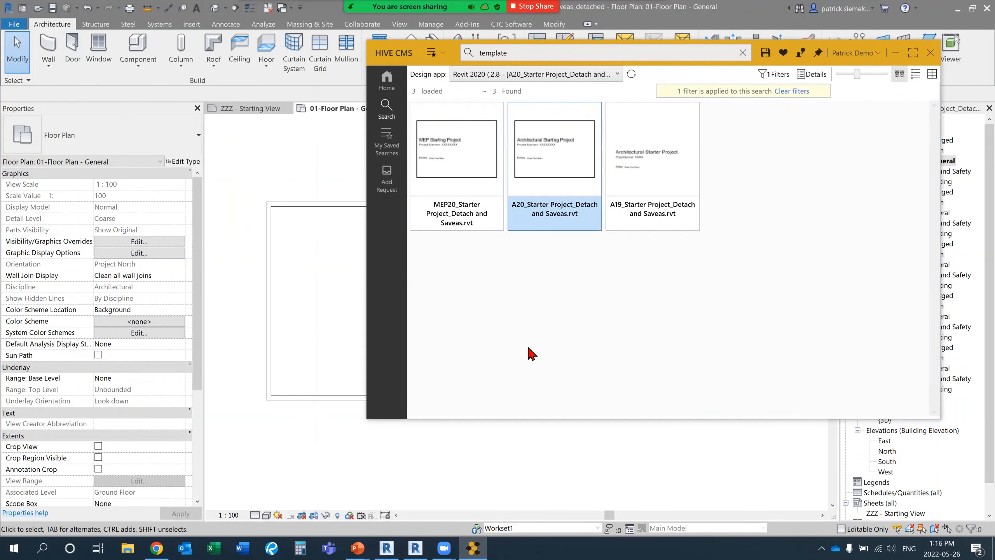
click(392, 87)
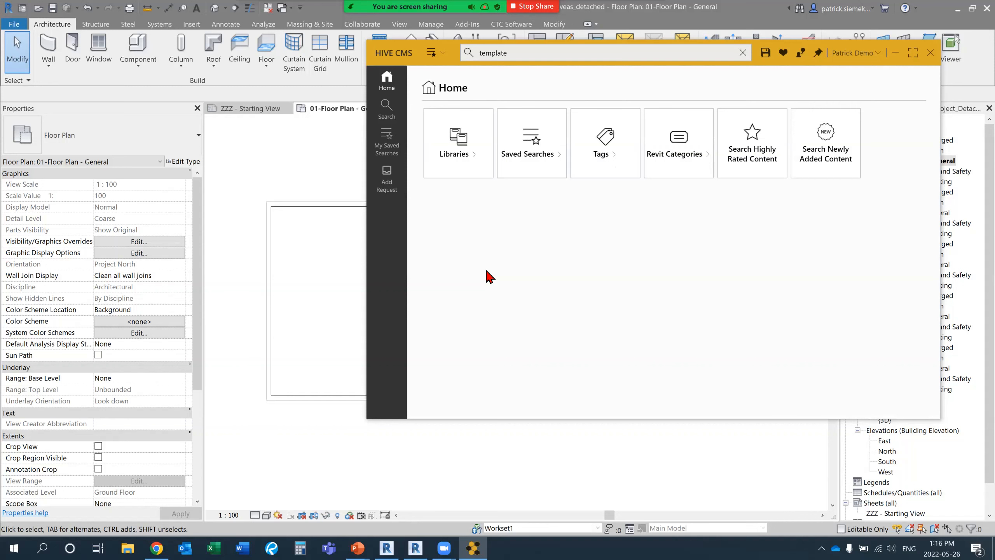
click(456, 151)
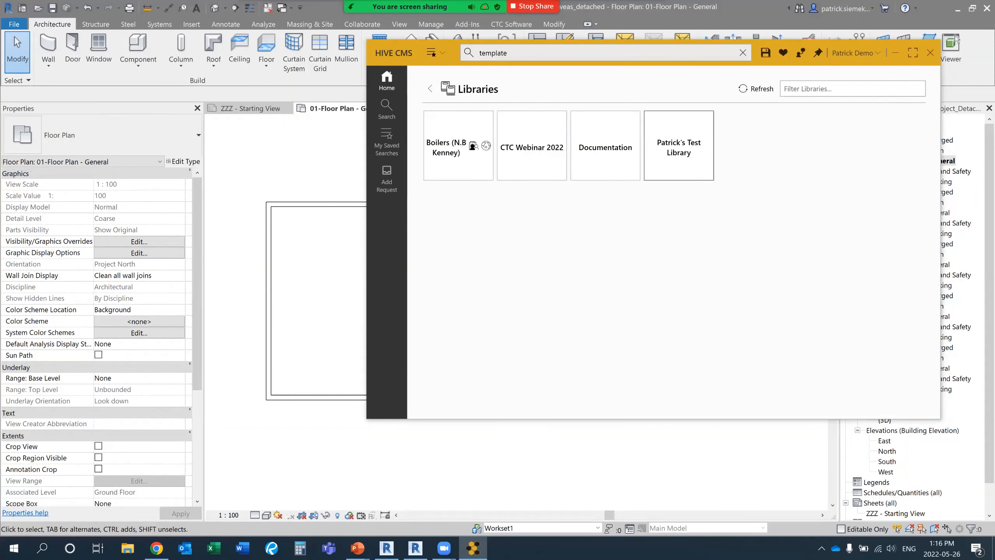
click(678, 165)
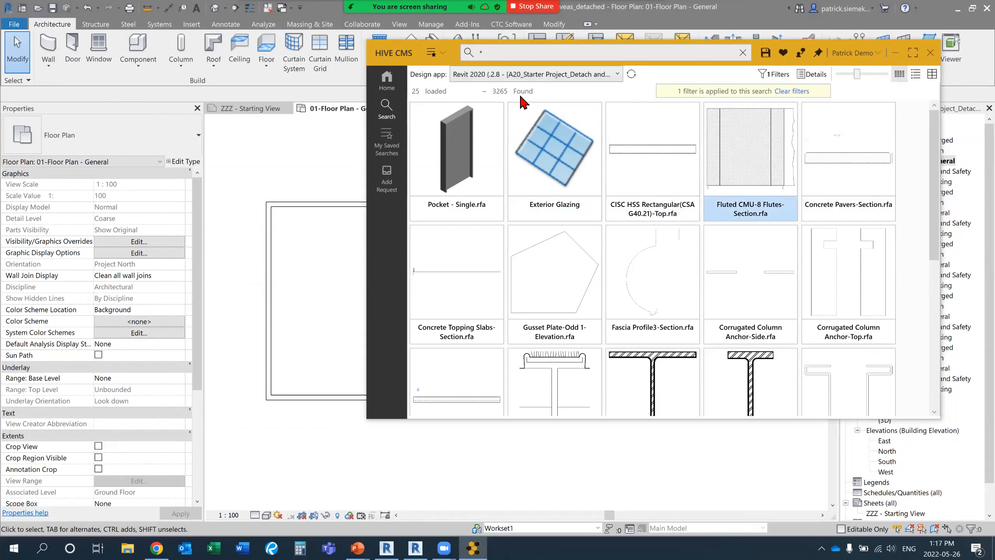
click(520, 58)
text(single)
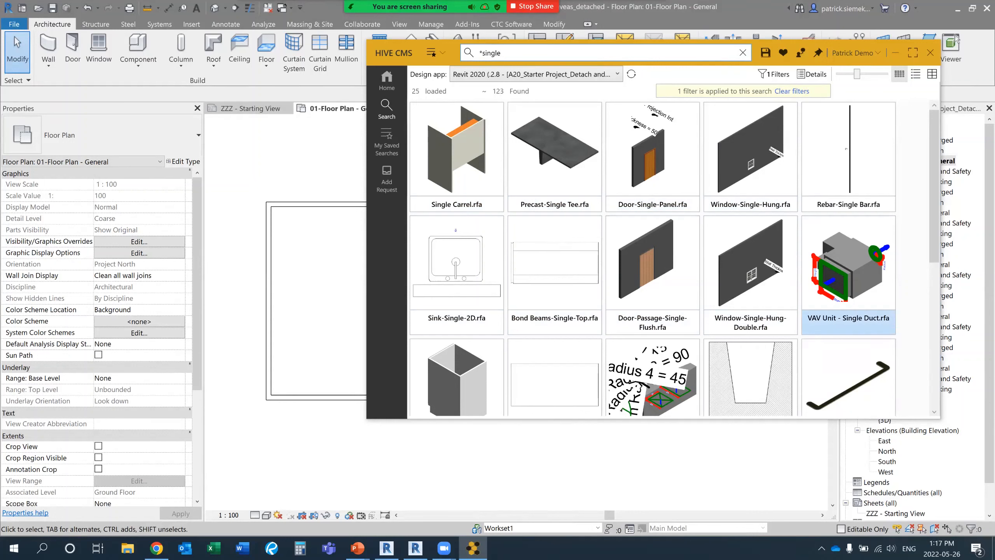
Look through the *single search results for suitable single door families.
scroll(849, 306, down, 5)
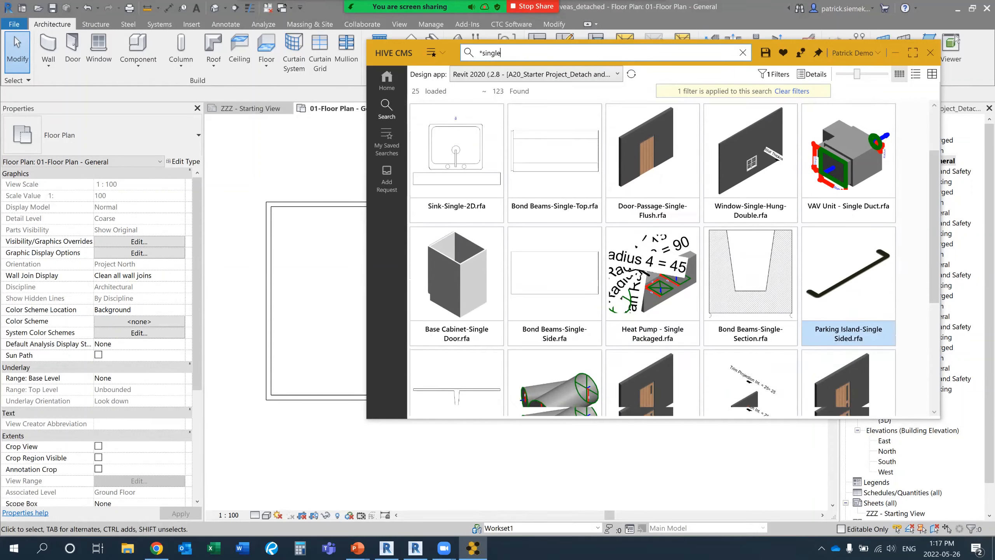
scroll(490, 224, down, 2)
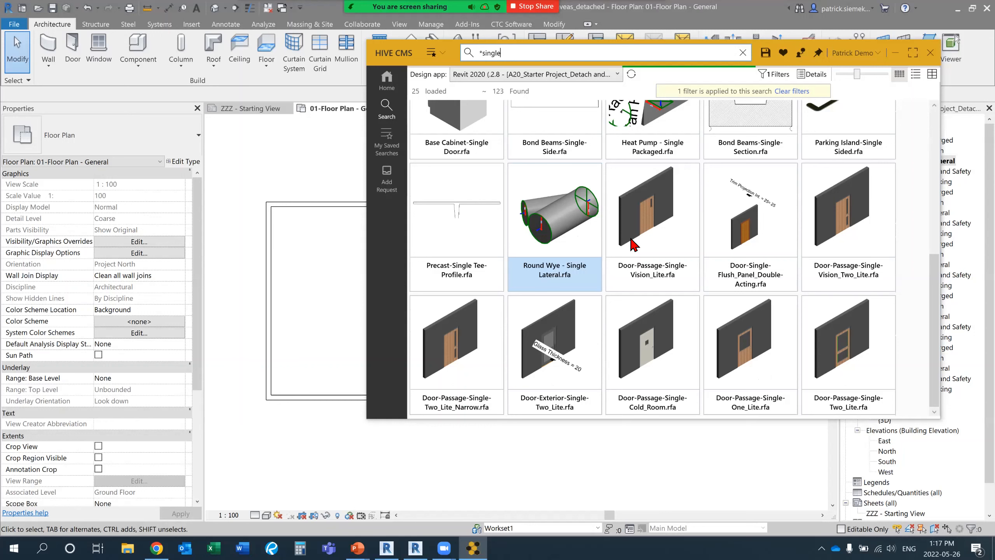
scroll(634, 245, down, 2)
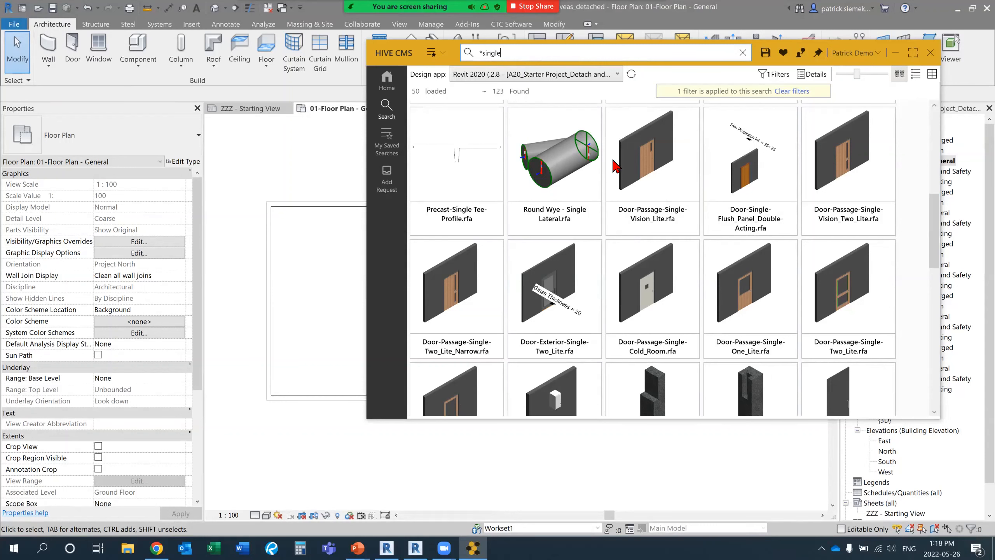
scroll(627, 173, up, 5)
scroll(654, 258, up, 3)
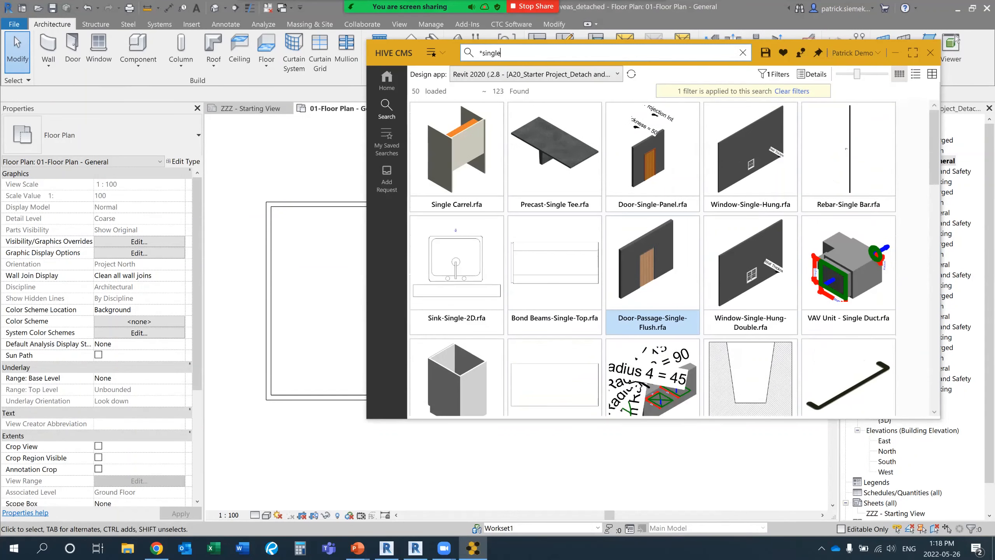
scroll(654, 258, down, 2)
scroll(654, 258, up, 2)
scroll(653, 267, down, 10)
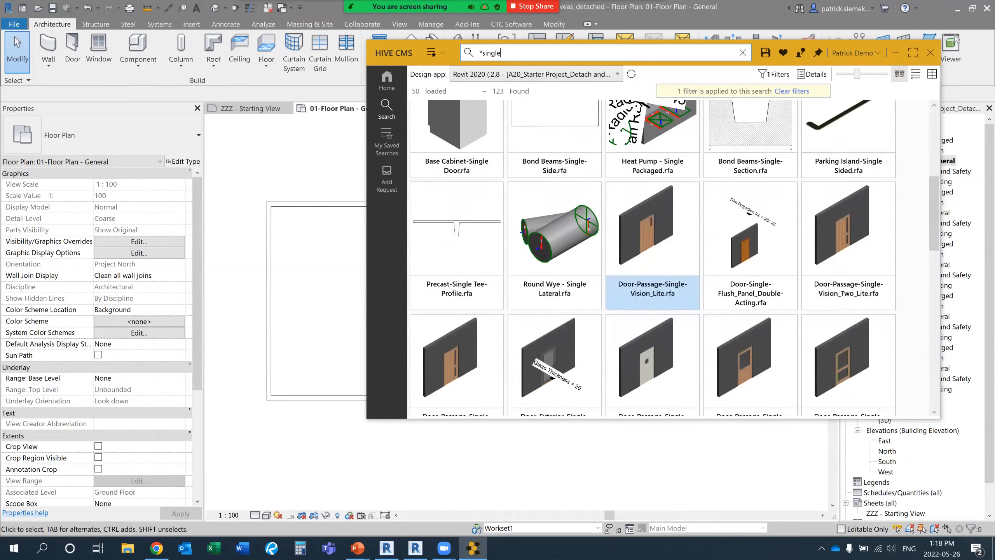
scroll(653, 267, down, 5)
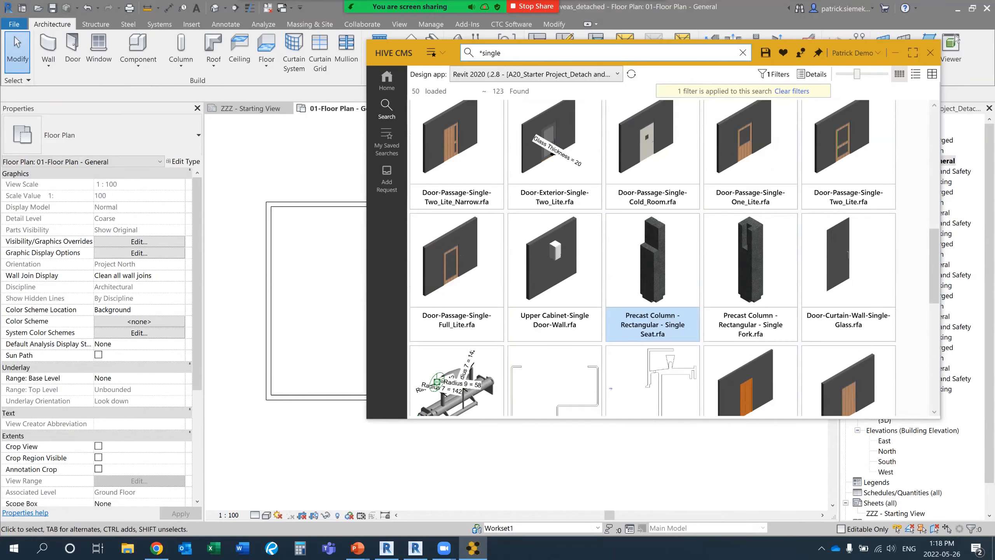
scroll(653, 267, down, 9)
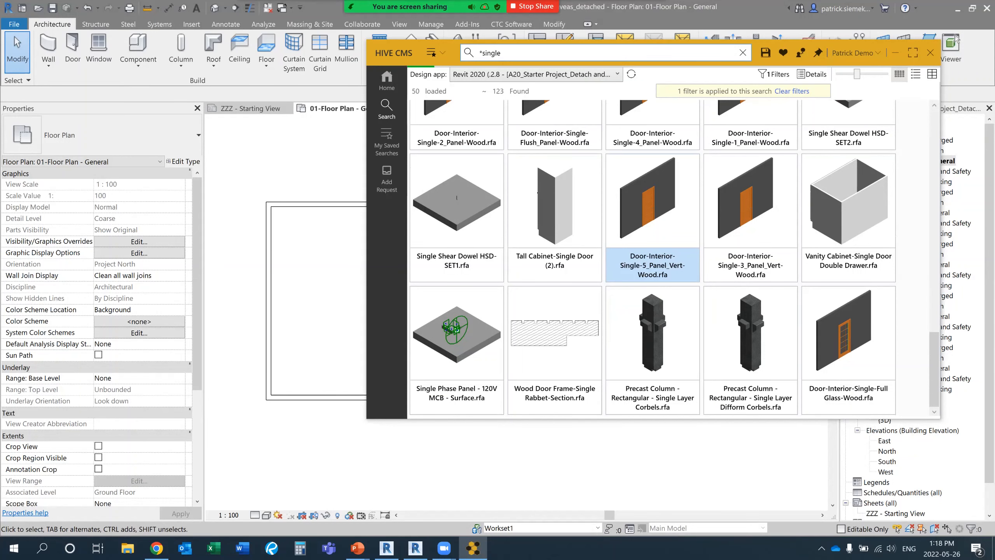
scroll(750, 337, down, 1)
scroll(750, 274, down, 3)
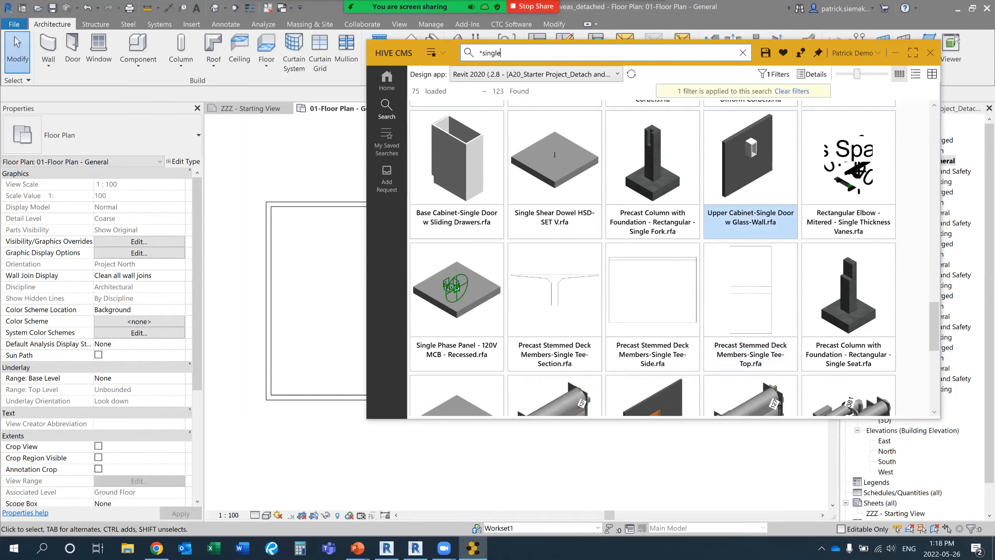
scroll(750, 274, up, 8)
scroll(750, 306, up, 10)
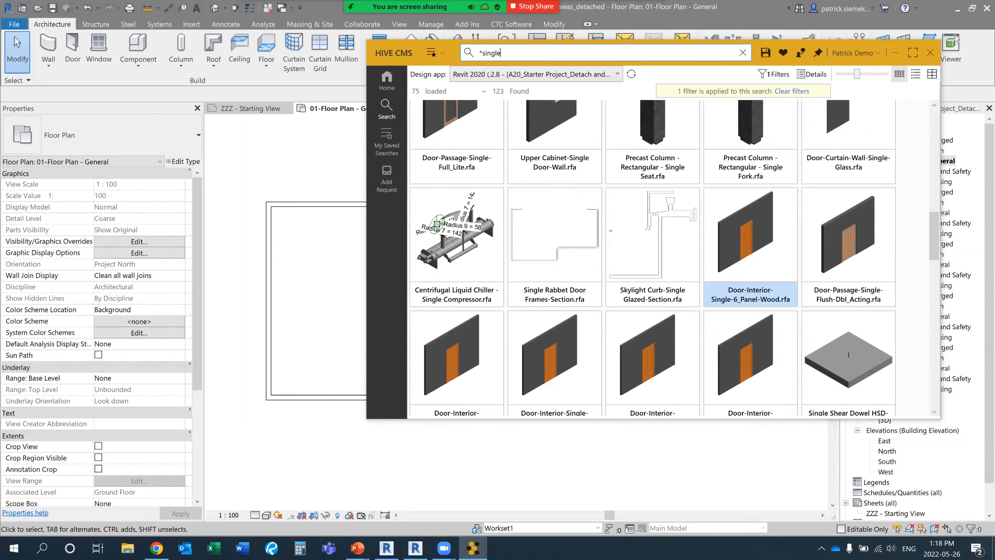
scroll(750, 305, up, 3)
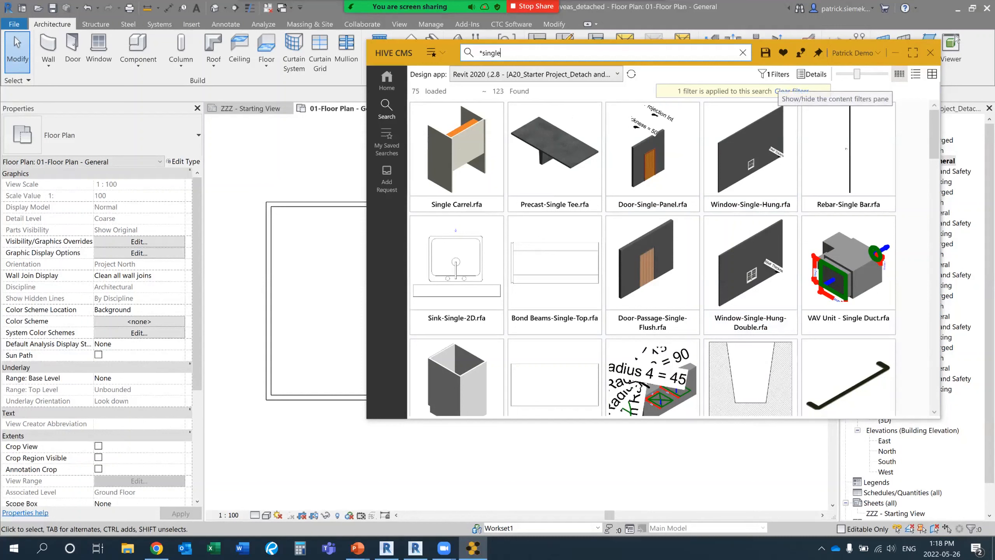
Filter the search results to the Doors Revit category.
click(774, 74)
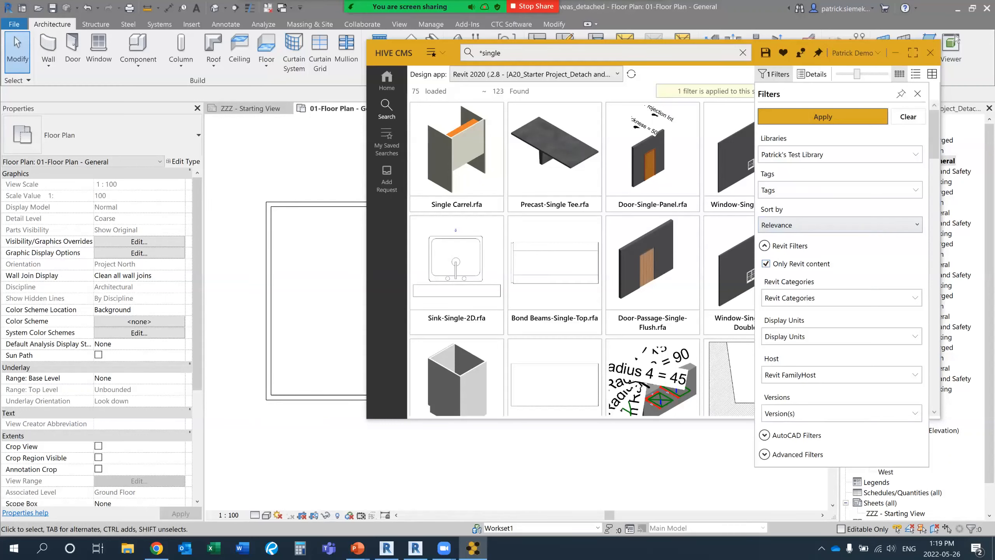
click(840, 297)
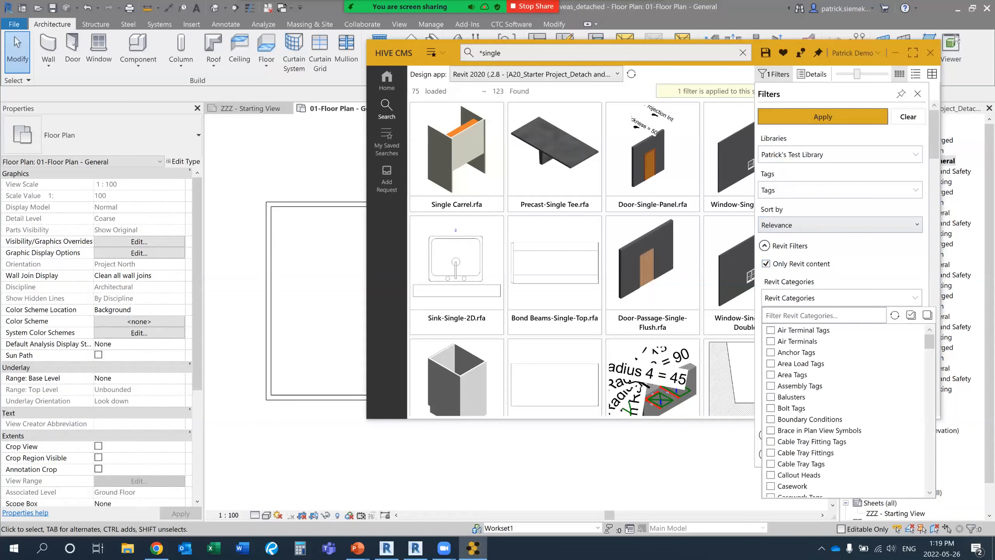
scroll(842, 408, down, 8)
scroll(842, 407, down, 3)
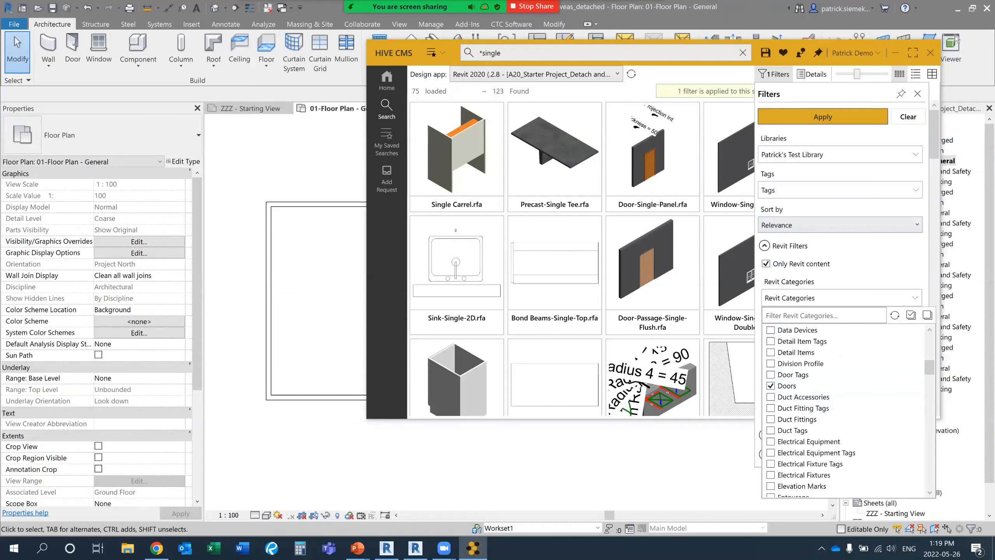
click(823, 117)
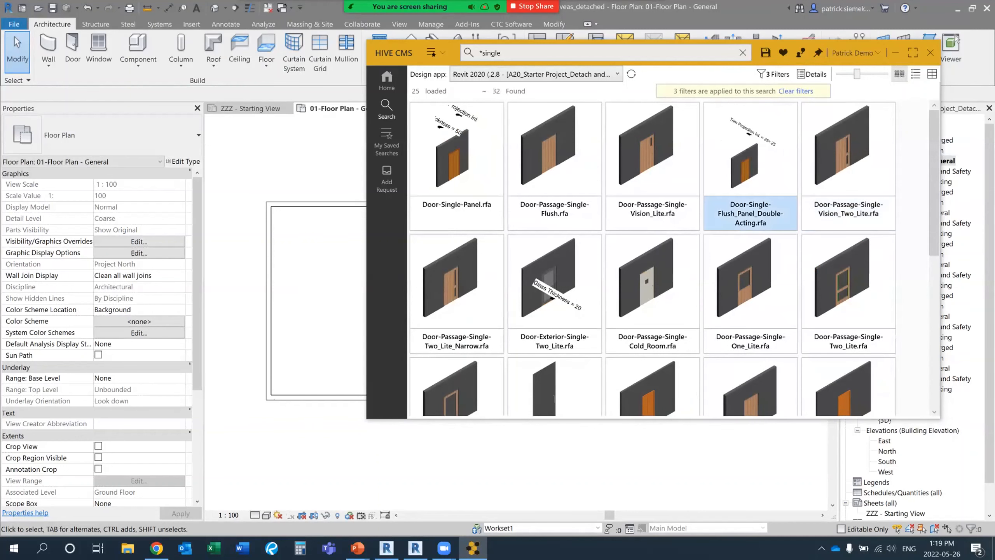
Find Standard - Single.rfa among the filtered doors and start loading it to reach its family type selection.
scroll(665, 258, down, 10)
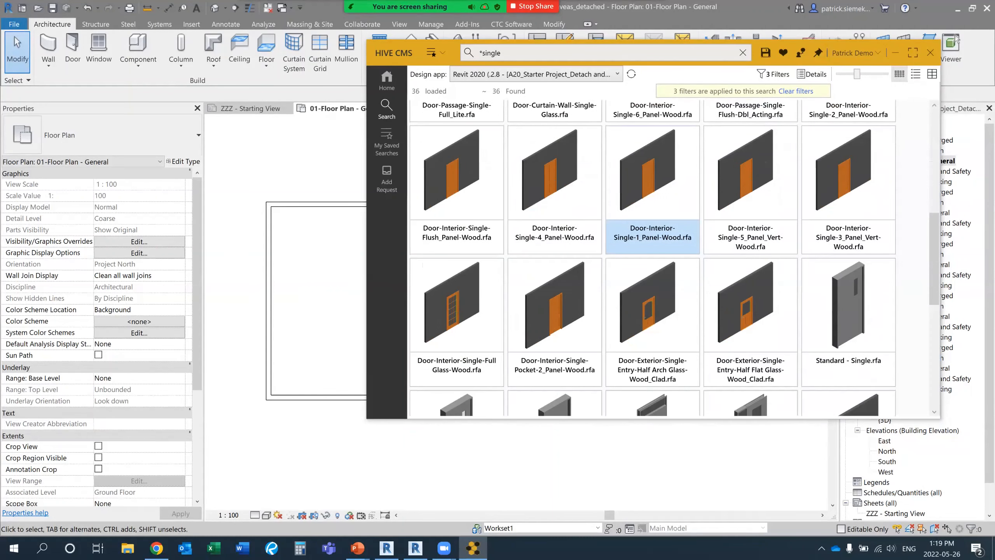
scroll(652, 235, down, 5)
scroll(652, 274, down, 2)
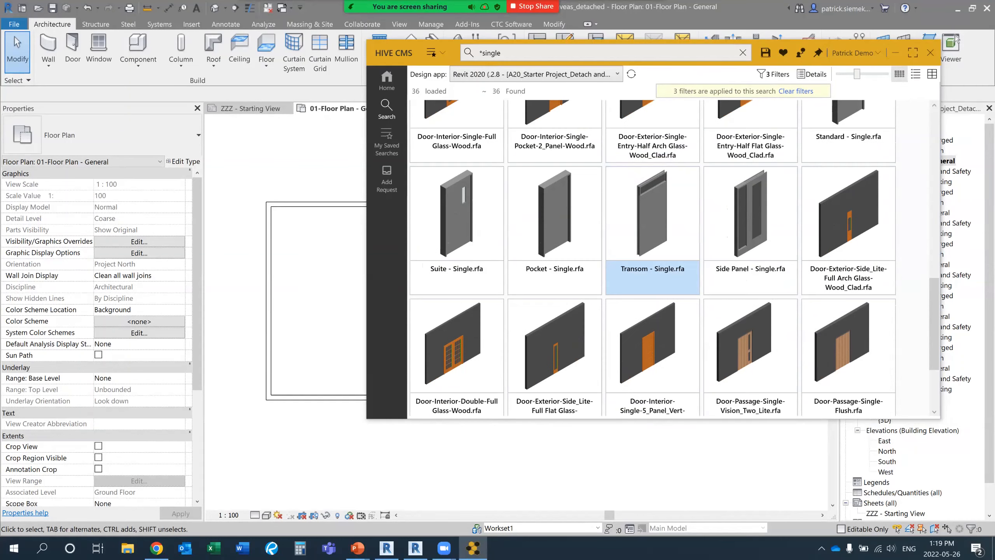
scroll(651, 290, down, 3)
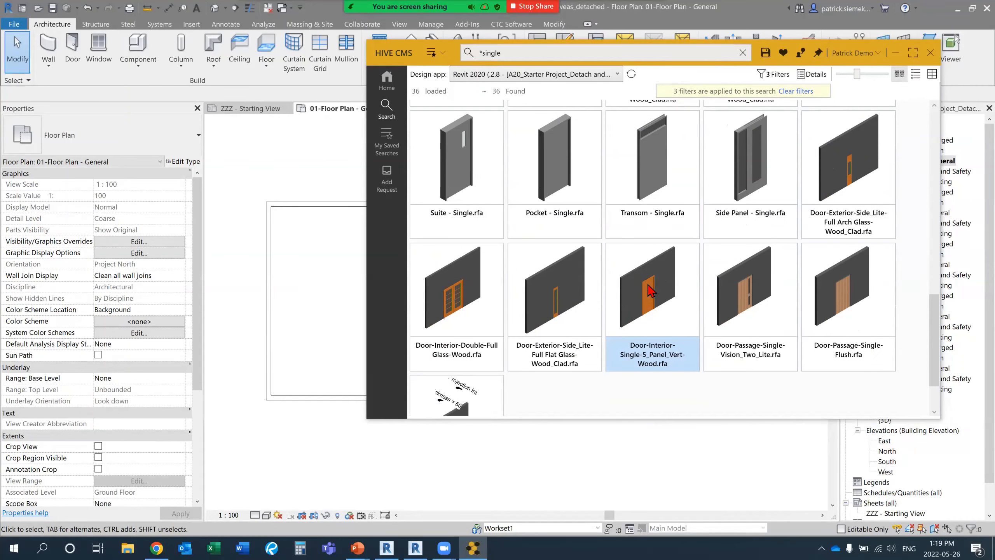
scroll(650, 290, up, 4)
scroll(848, 235, up, 2)
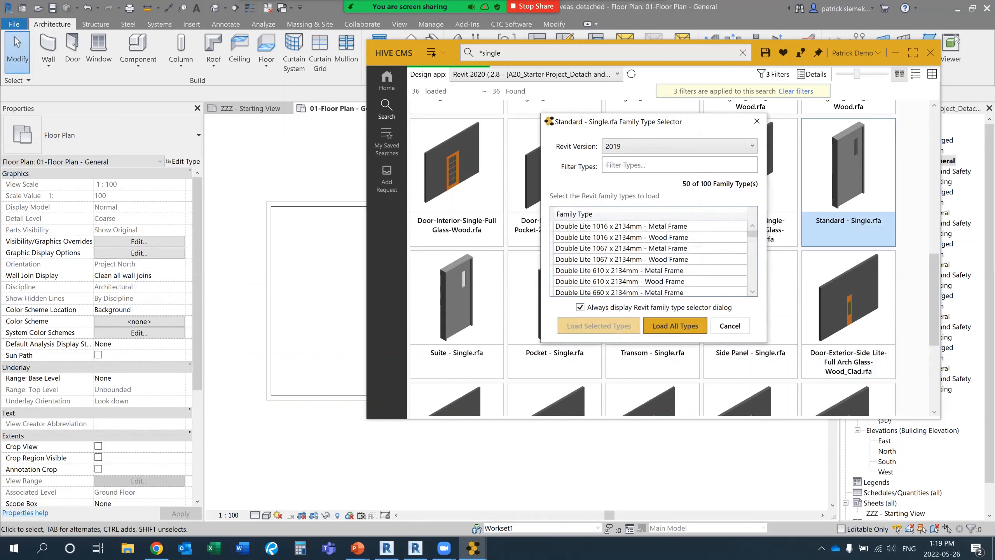
Examine the family types and available Revit versions offered for Standard - Single.rfa.
drag(596, 119, 522, 98)
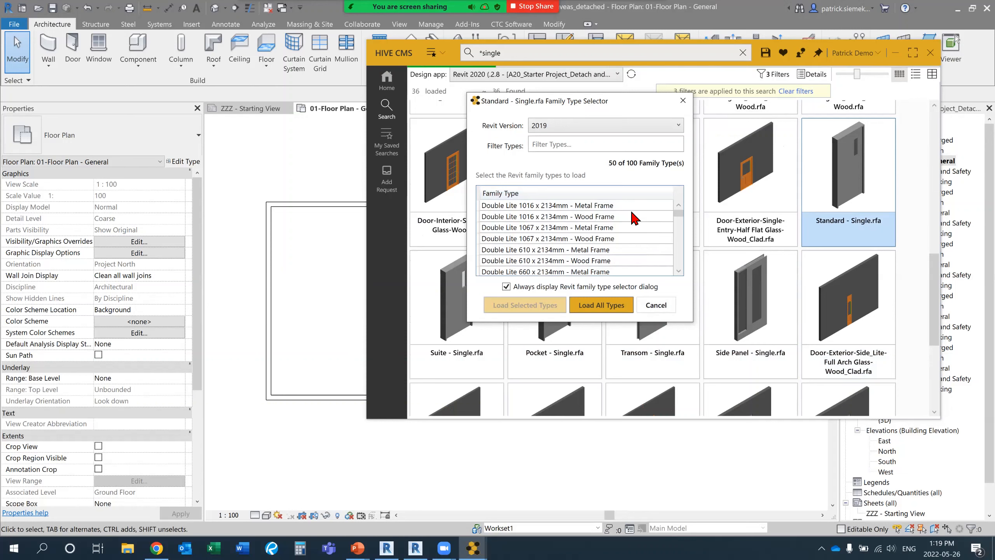
scroll(635, 226, down, 6)
scroll(635, 226, down, 3)
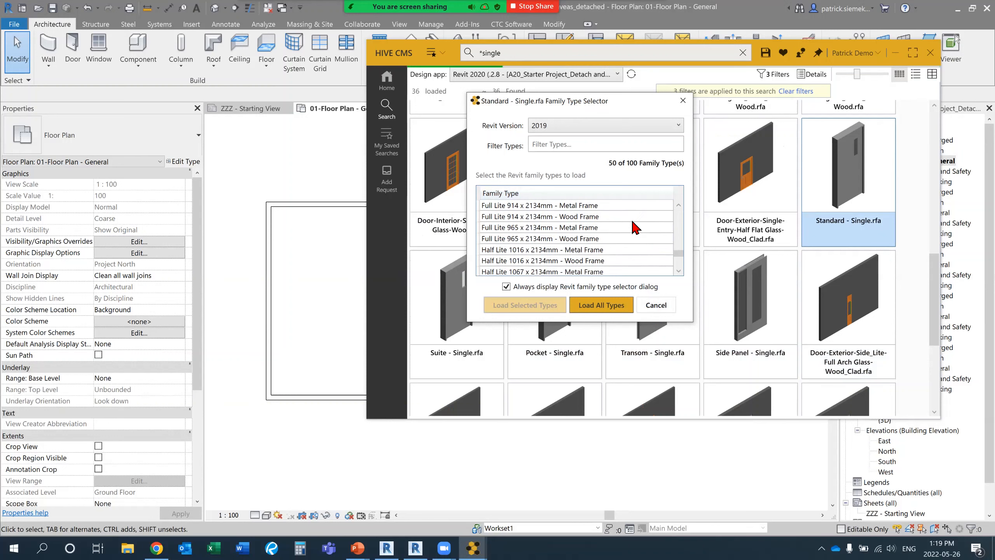
scroll(634, 226, up, 9)
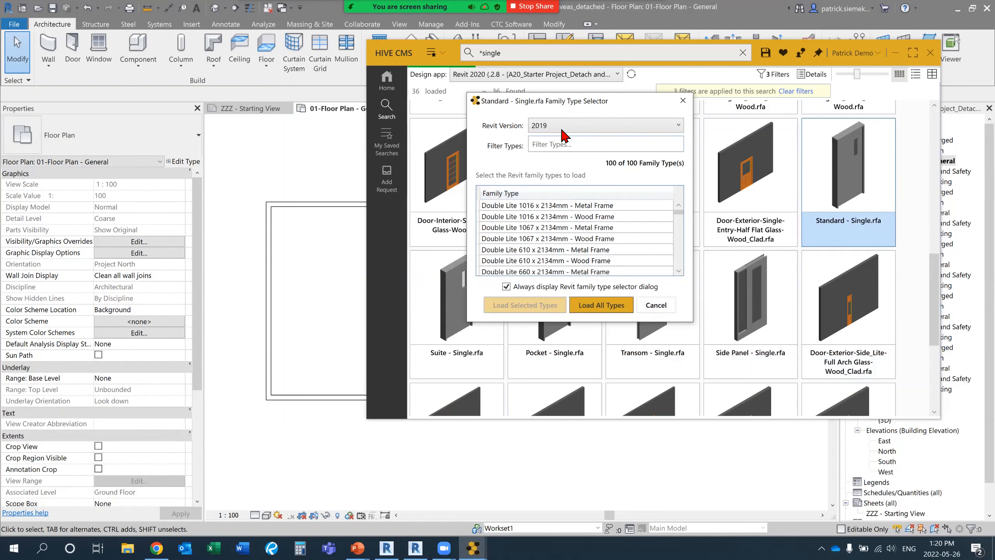
click(544, 126)
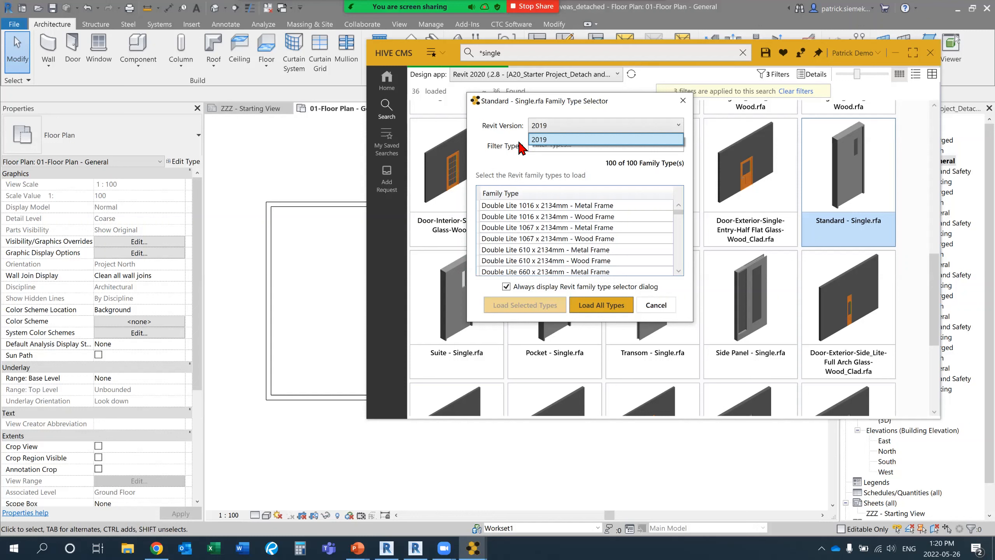
click(519, 142)
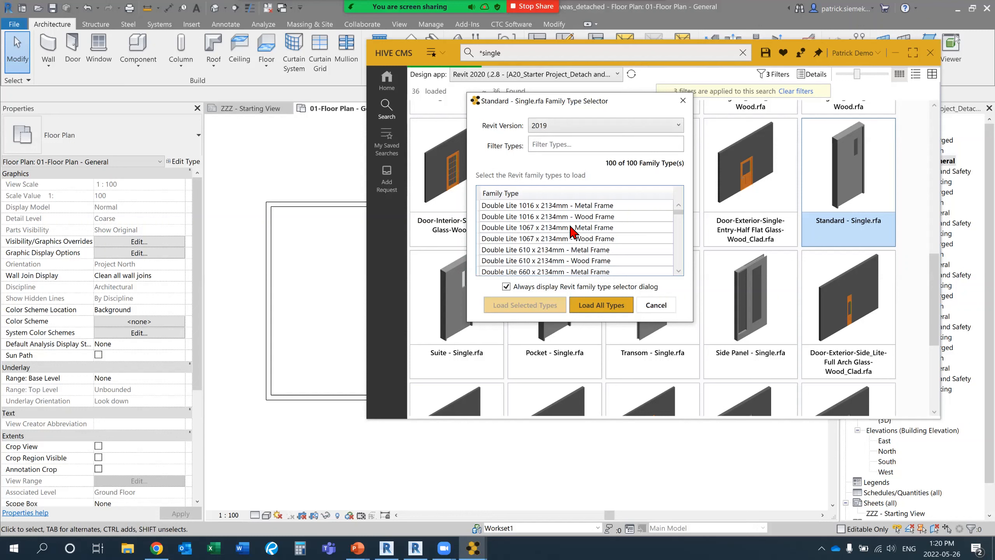
click(556, 218)
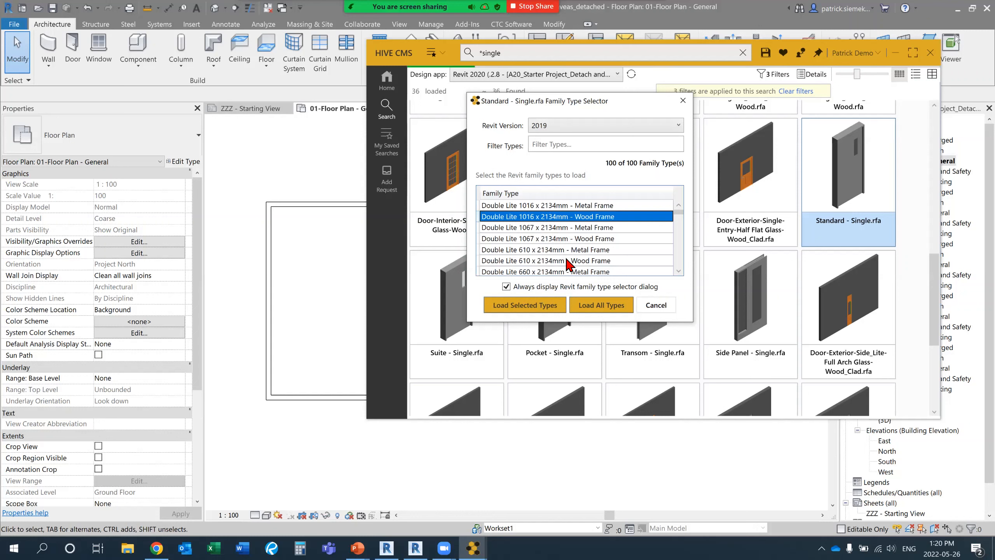
ctrl+click(570, 260)
ctrl+click(570, 228)
ctrl+click(570, 250)
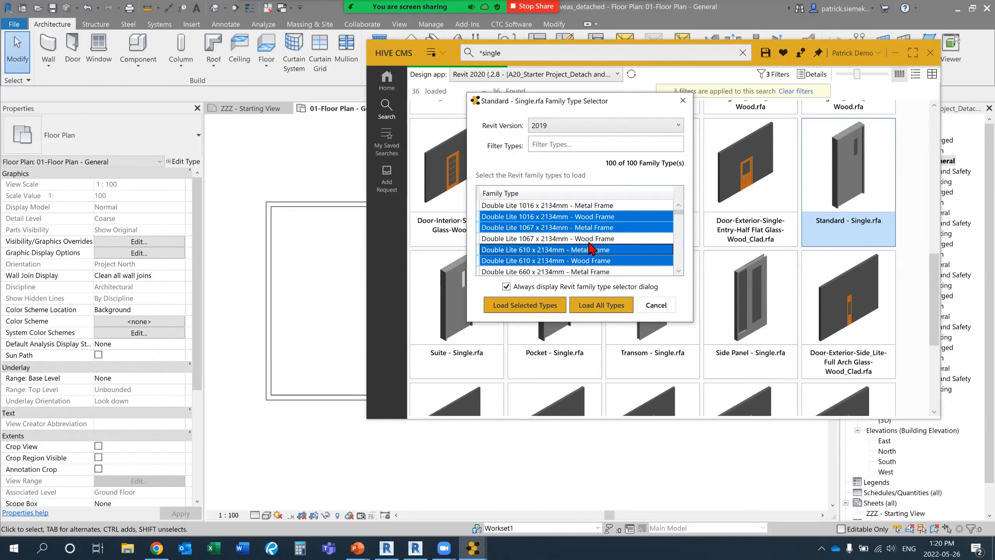
Load only the Double Lite 914 x 2134mm - Wood Frame and Double Lite 965 x 2134mm - Metal Frame types.
scroll(595, 253, down, 3)
scroll(595, 252, down, 2)
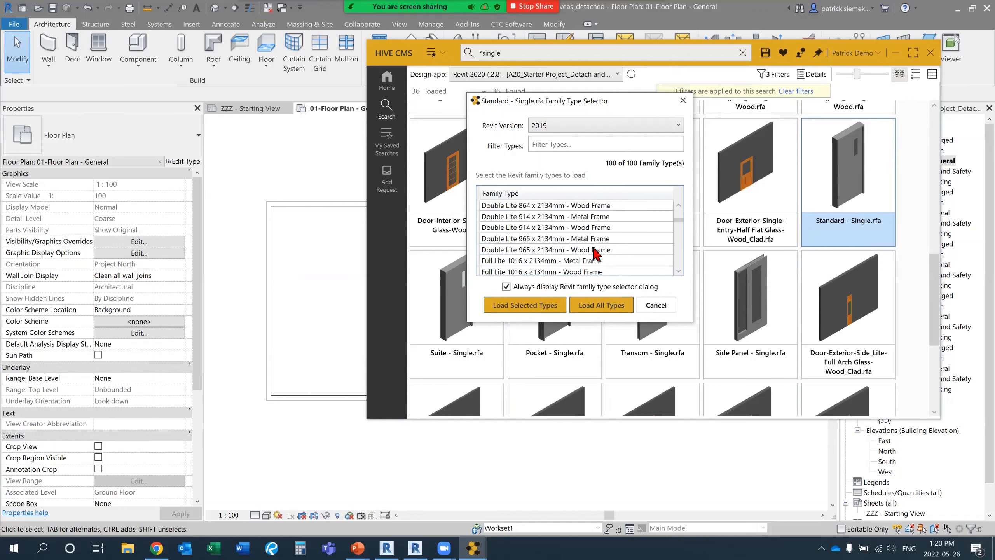
click(553, 230)
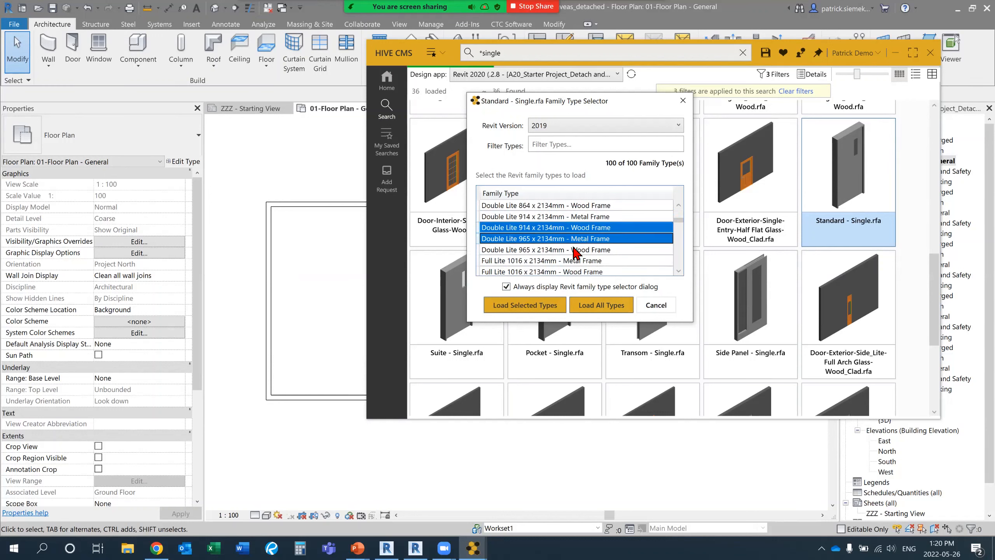
shift+click(576, 239)
click(540, 309)
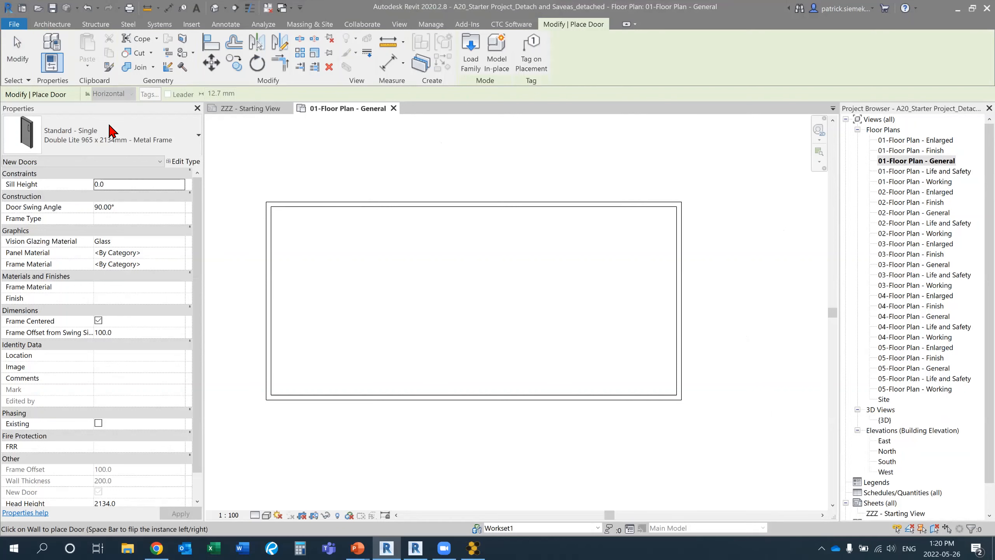
Place two Double Lite 965 x 2134mm - Metal Frame doors in the lower wall, about 300 mm from its left end and 400 mm from its right.
click(100, 139)
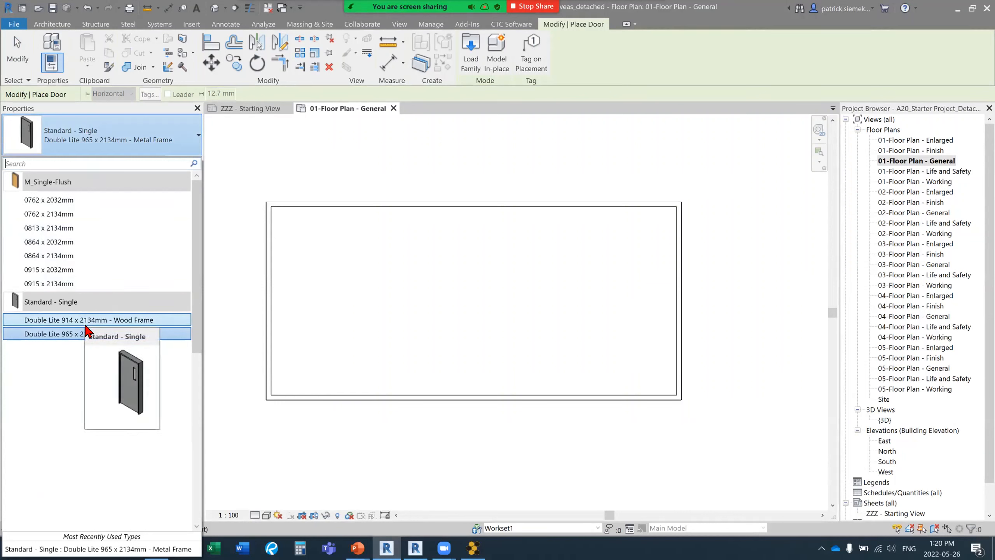
click(89, 334)
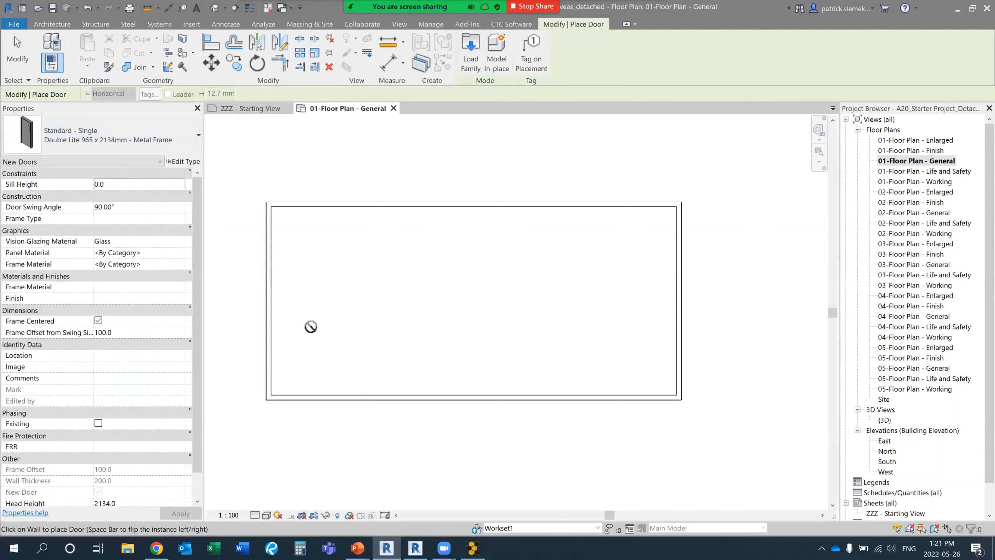
click(290, 397)
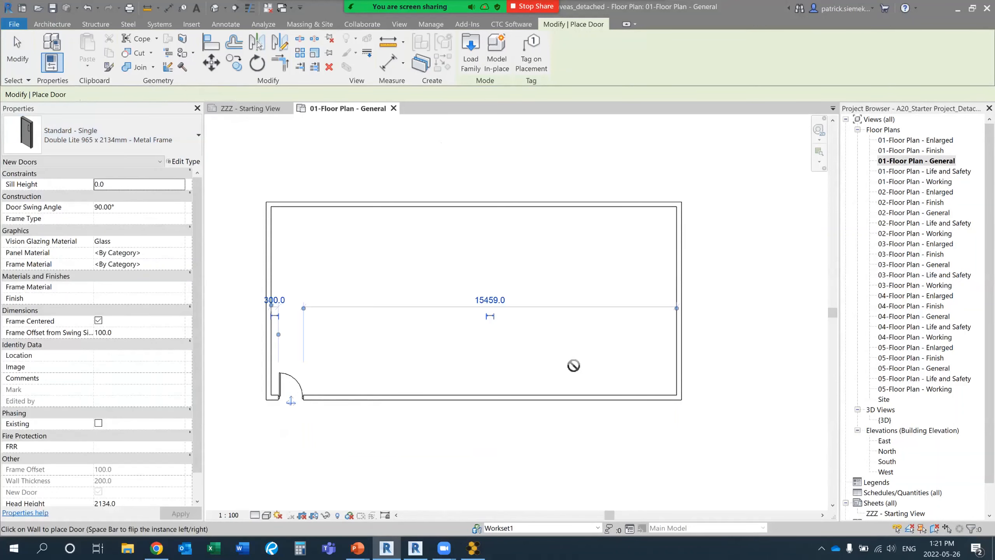
click(654, 397)
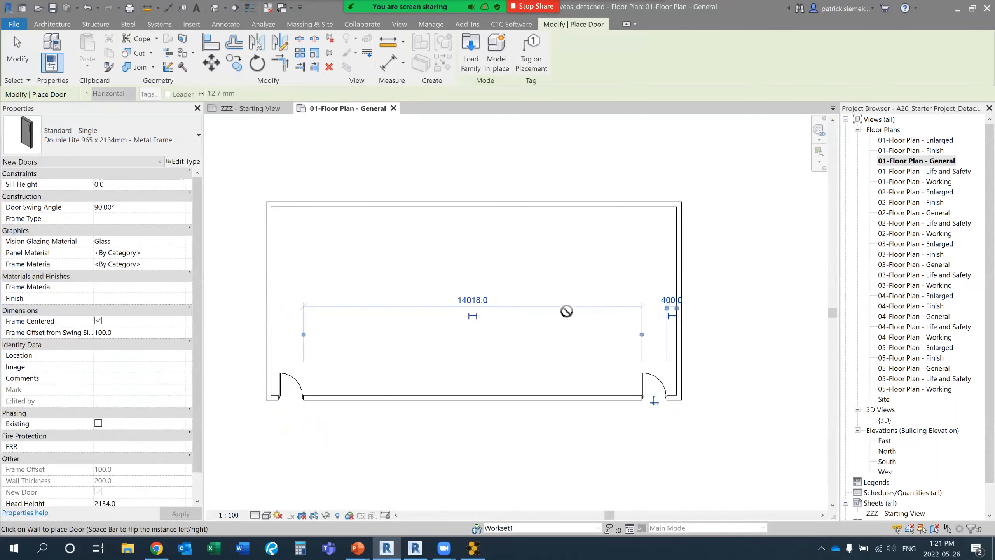
key(Escape)
key(Escape)
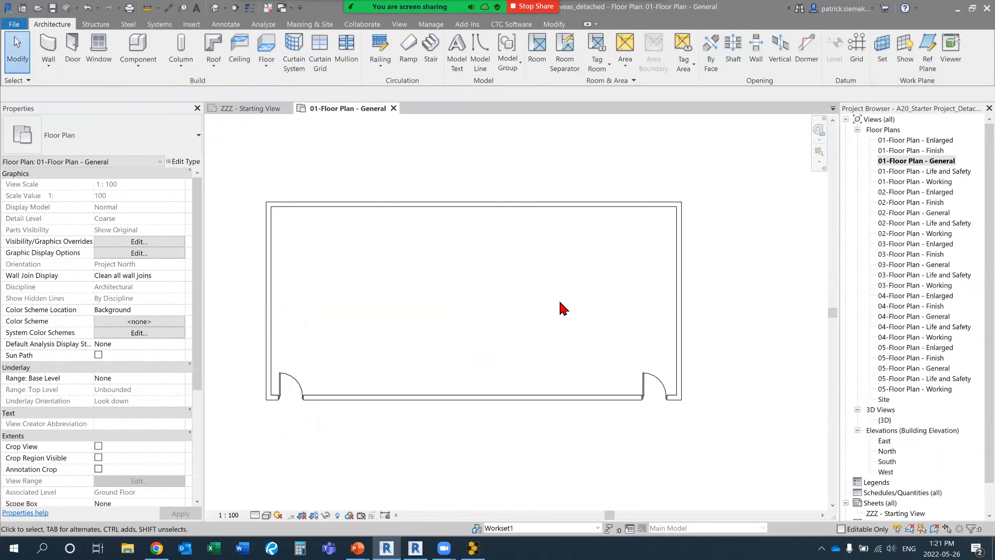
Switch to HIVE CMS, narrow its window, move it clear of the plan's left part and pin it on top.
click(473, 548)
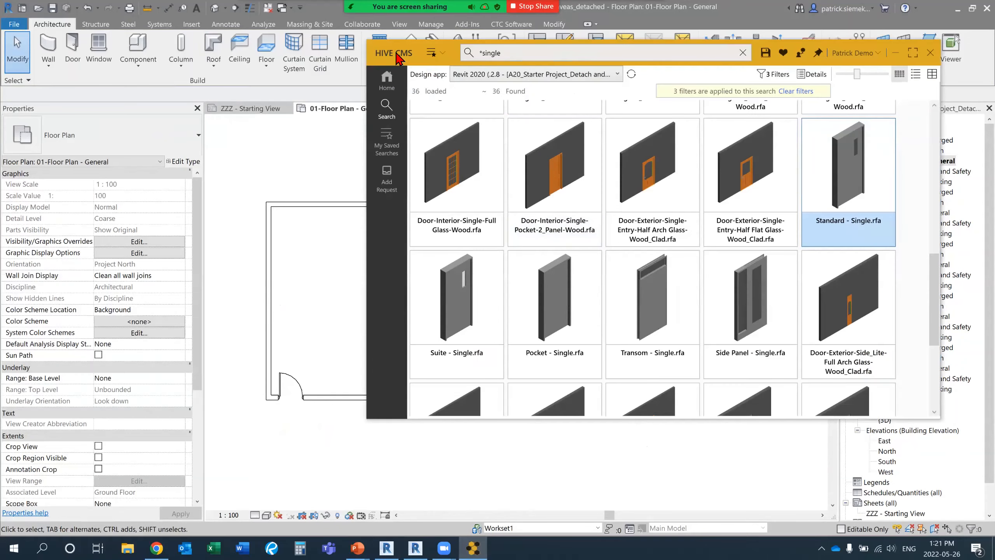
drag(396, 54, 327, 84)
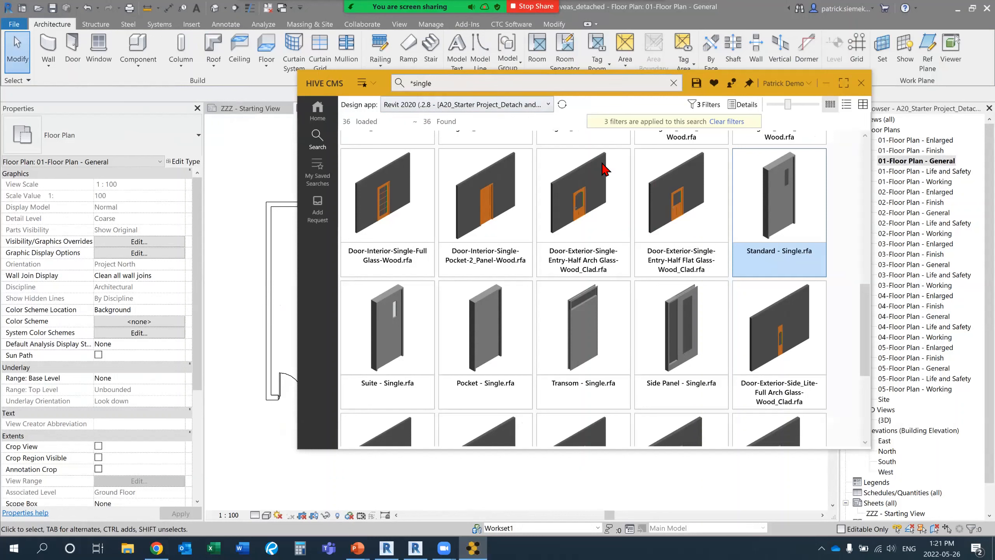
click(704, 104)
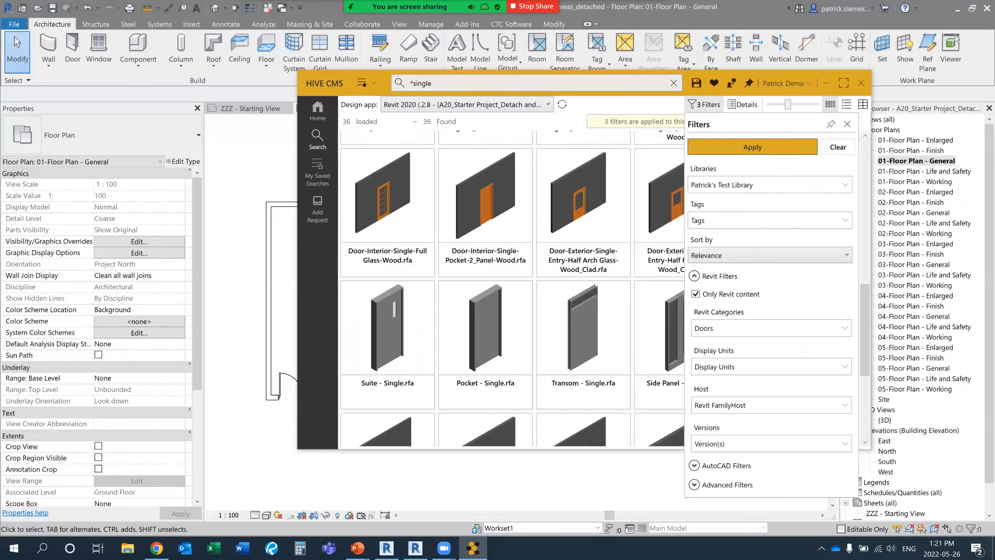
drag(321, 87, 334, 96)
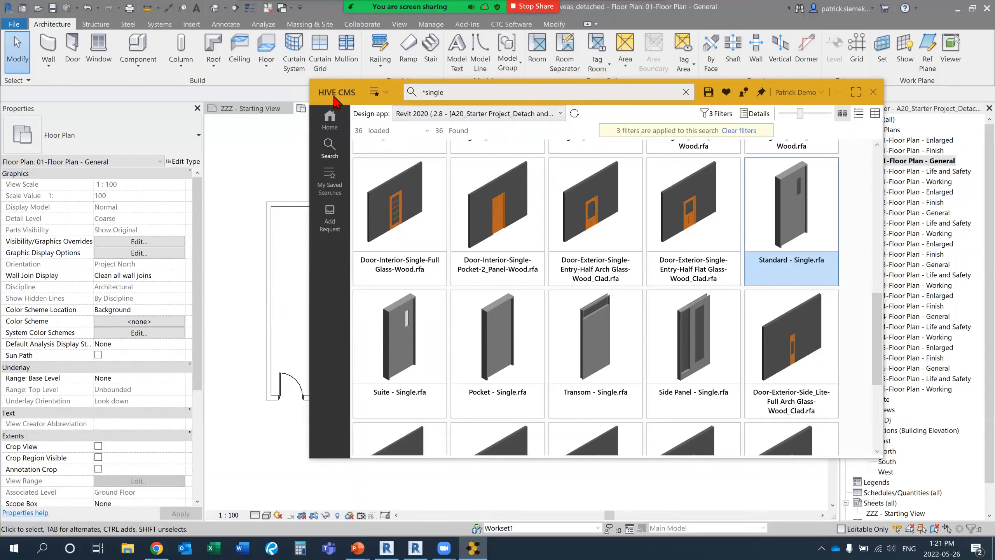
drag(335, 98, 375, 84)
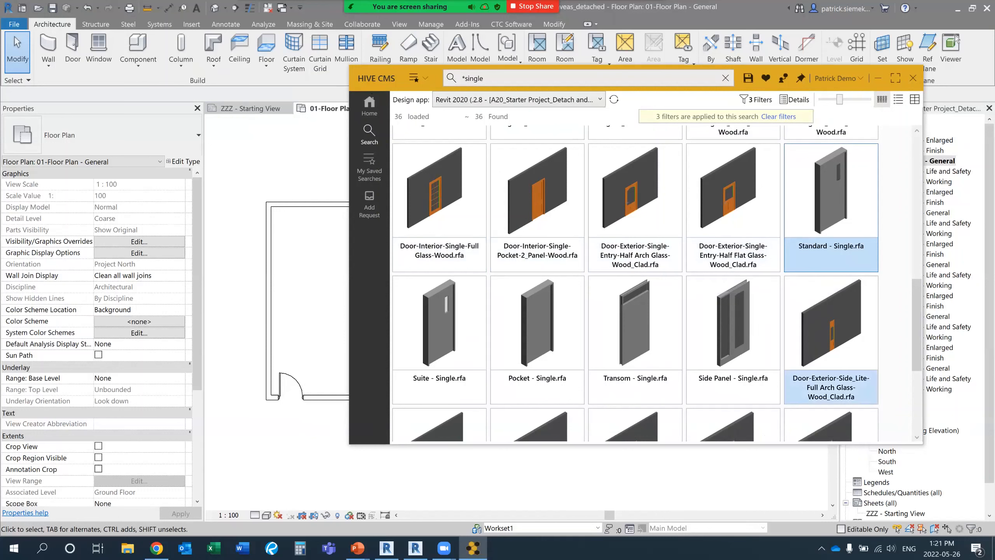
drag(923, 444, 849, 466)
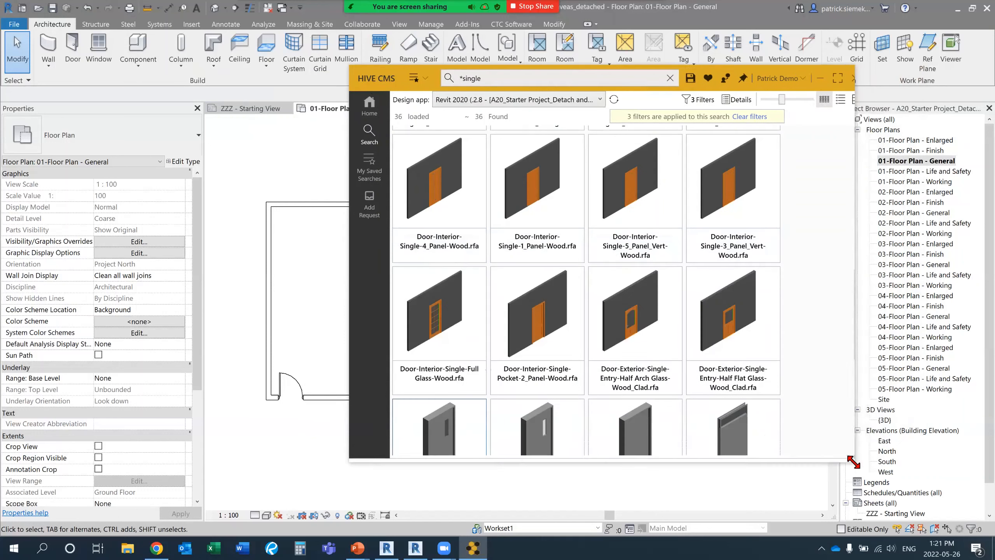
drag(381, 78, 477, 85)
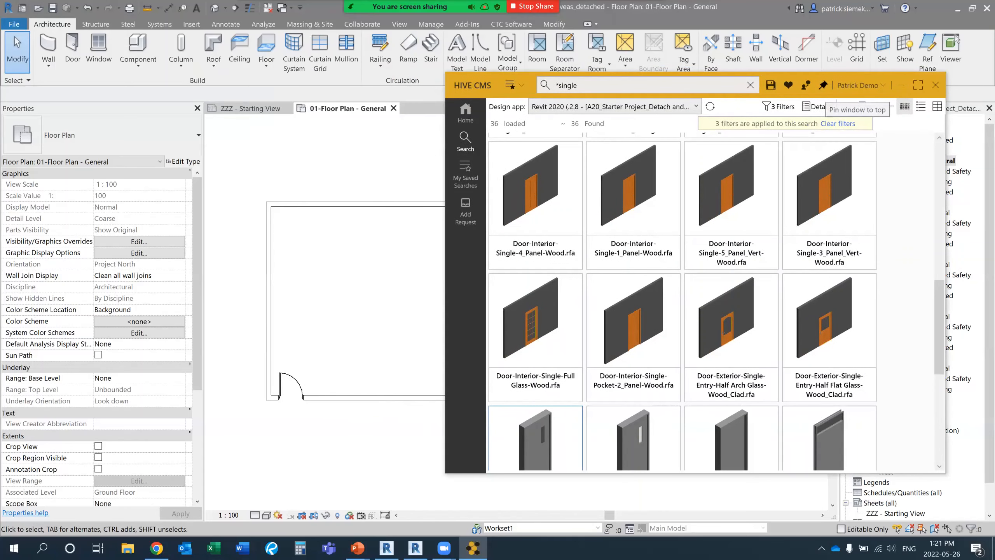
middle_drag(395, 267, 323, 270)
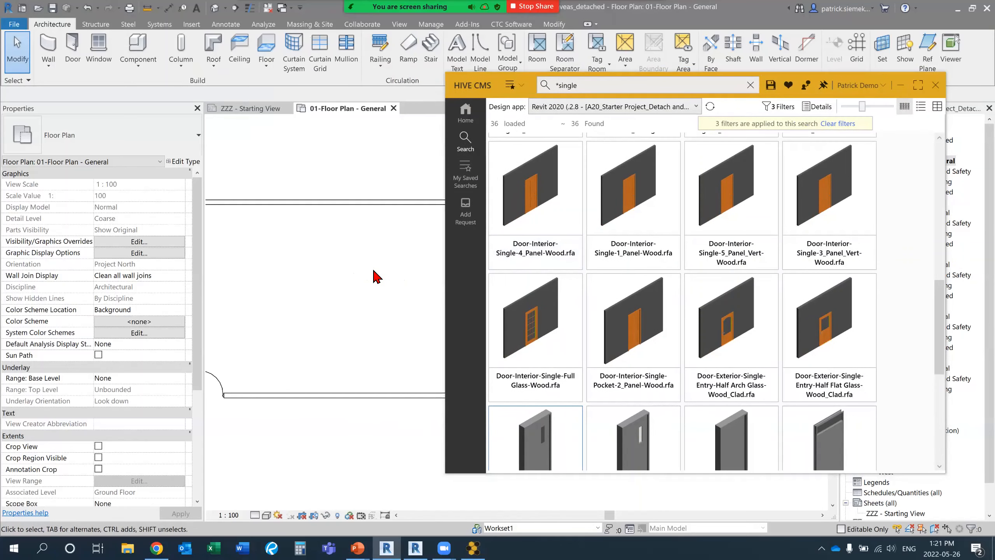
scroll(375, 277, down, 4)
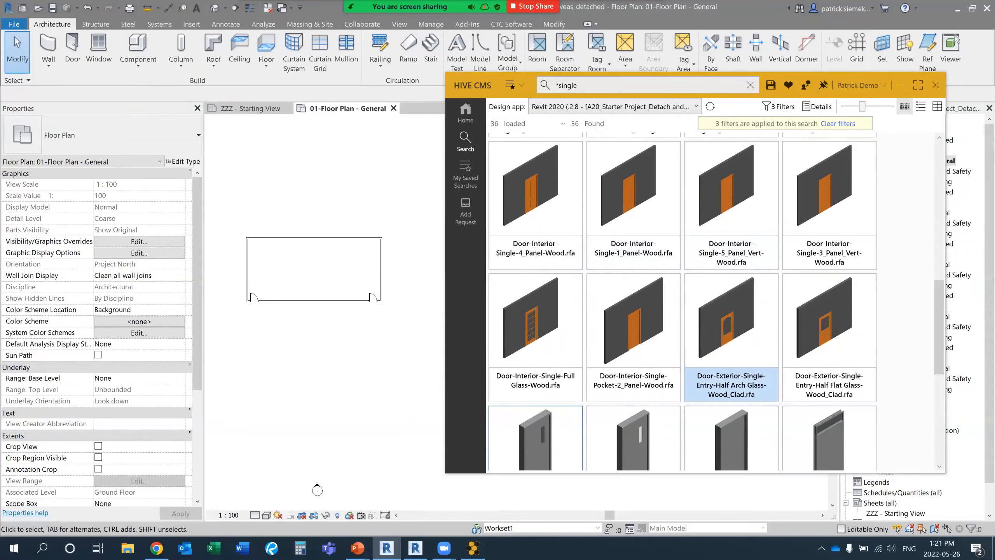
key(Up)
key(Left)
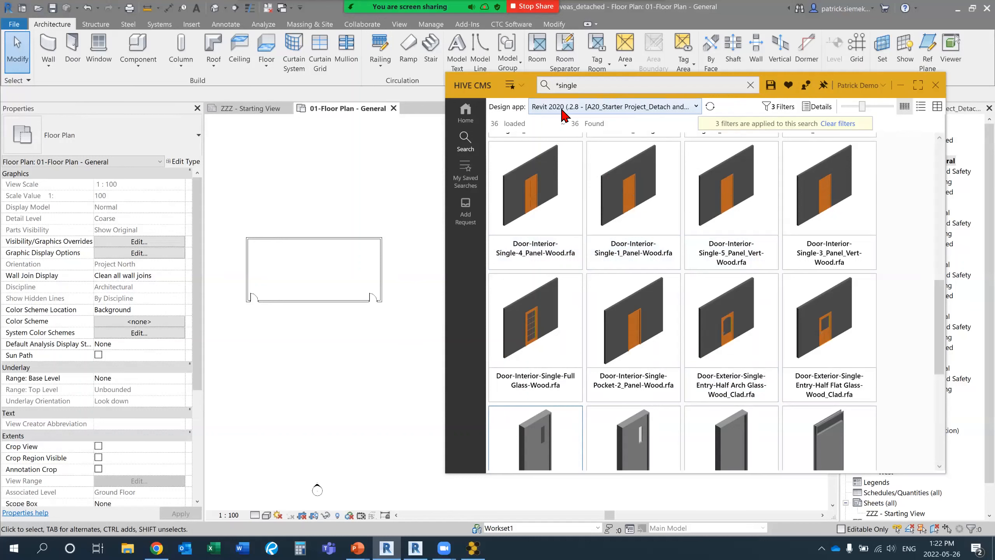
drag(486, 92, 485, 97)
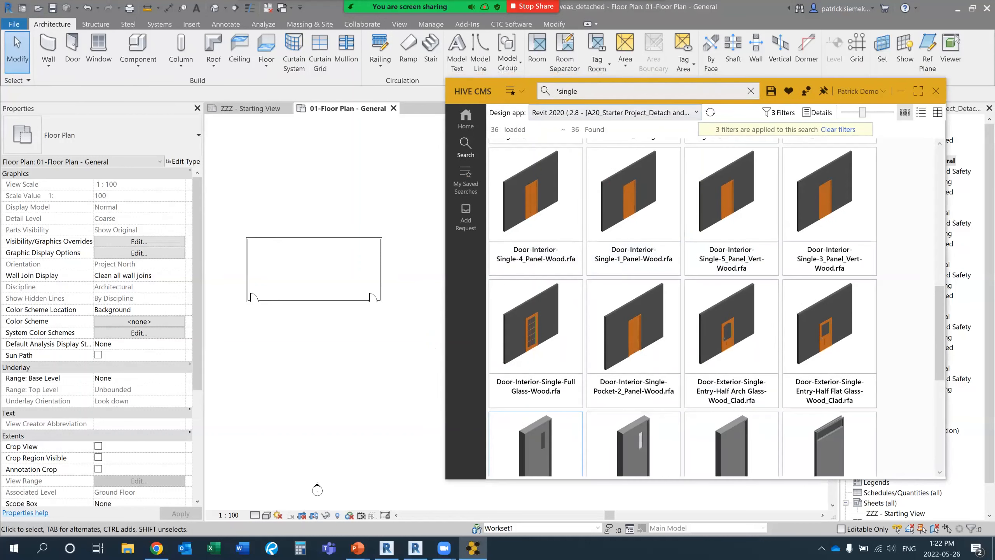
Switch to the Revit 2021 starter project, open its Site floor plan and dismiss the save reminder.
click(415, 548)
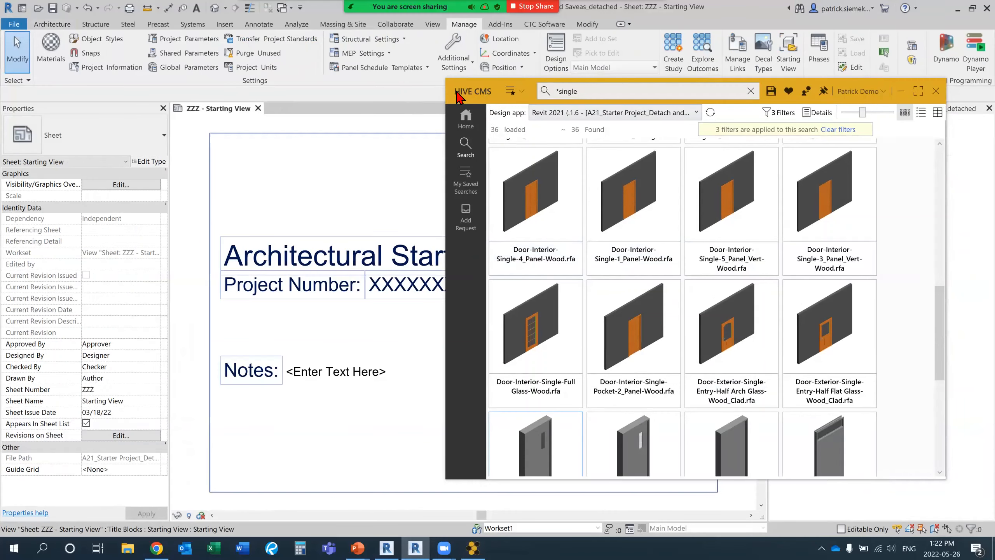
mouse_move(461, 94)
mouse_down()
mouse_move(110, 82)
mouse_move(505, 116)
mouse_move(494, 106)
mouse_up()
drag(446, 185, 239, 163)
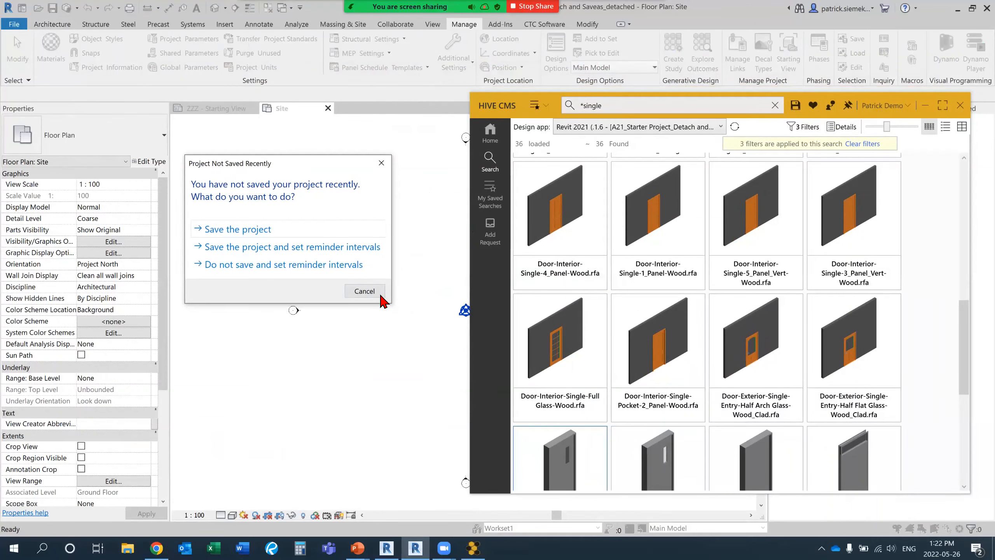
click(364, 291)
Choose the Revit 2021 starter project with the Site floor plan as the HIVE CMS design app.
drag(488, 111, 483, 63)
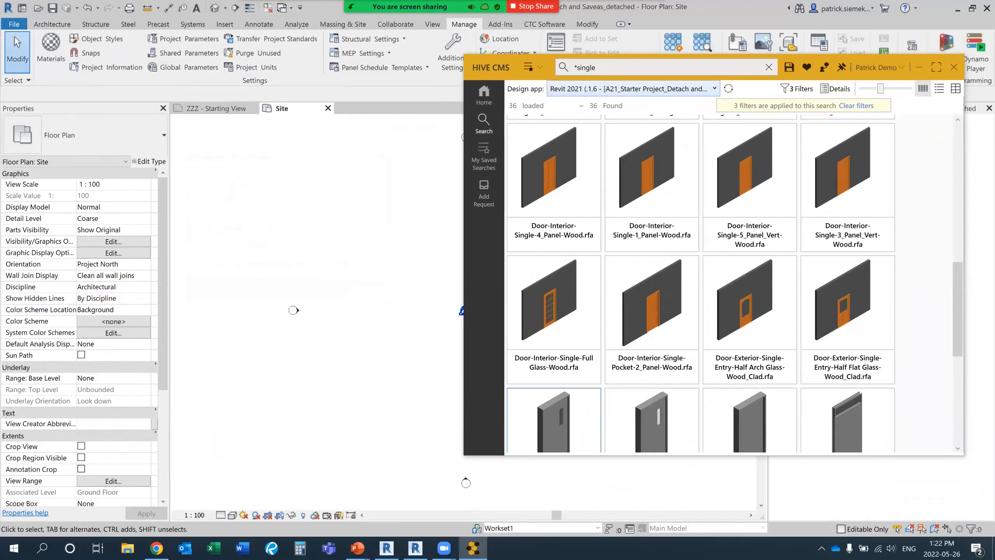
click(579, 92)
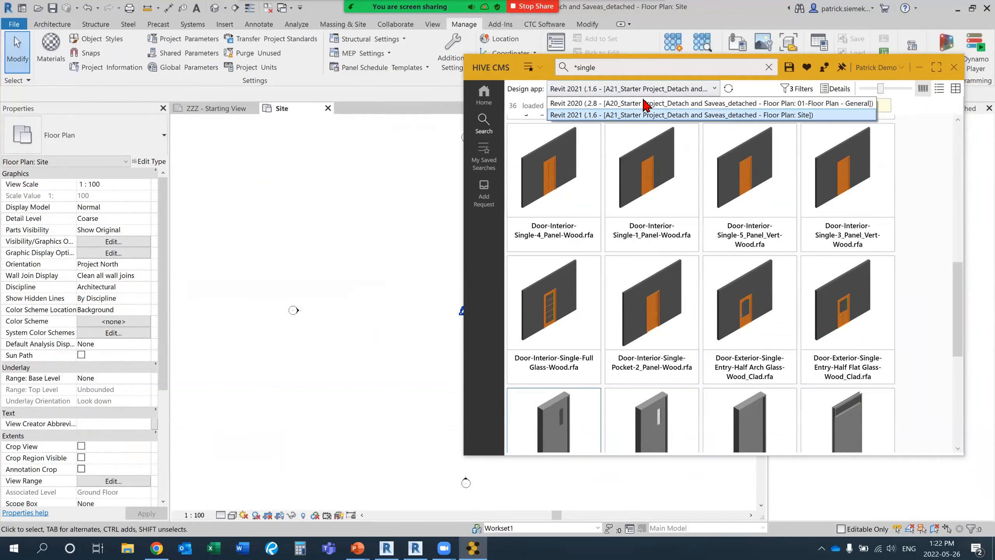
click(599, 116)
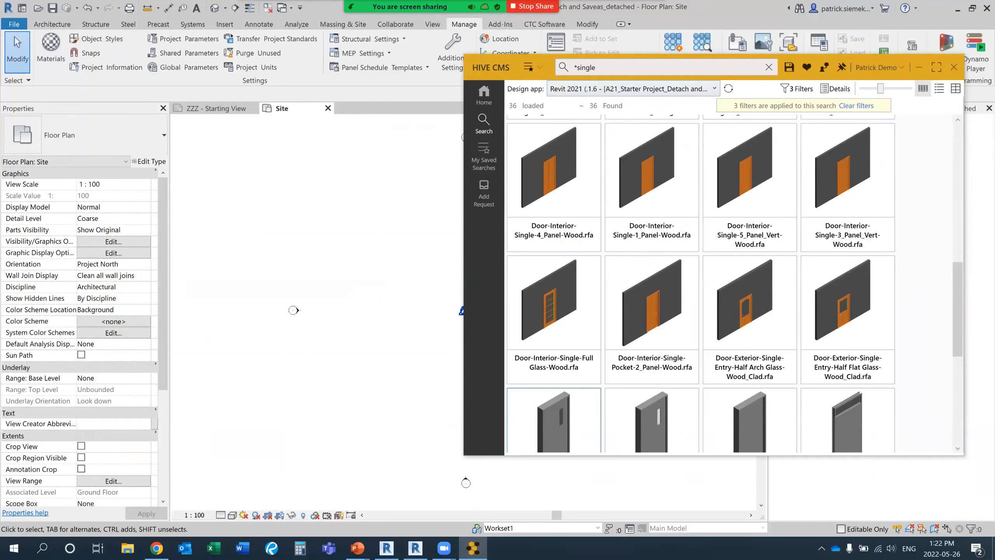
Clear the search filters and return to the overview of content libraries.
click(749, 235)
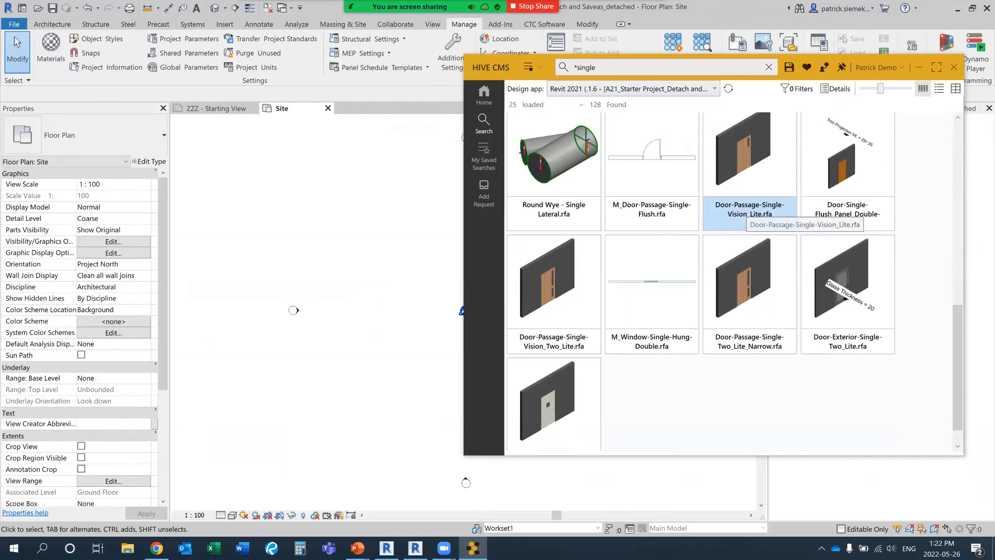
scroll(749, 235, up, 2)
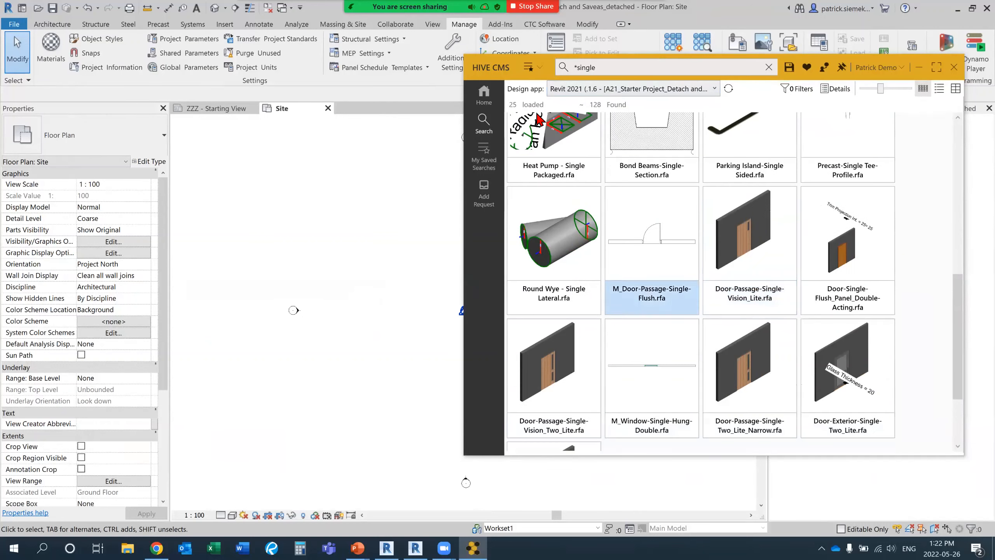
click(485, 97)
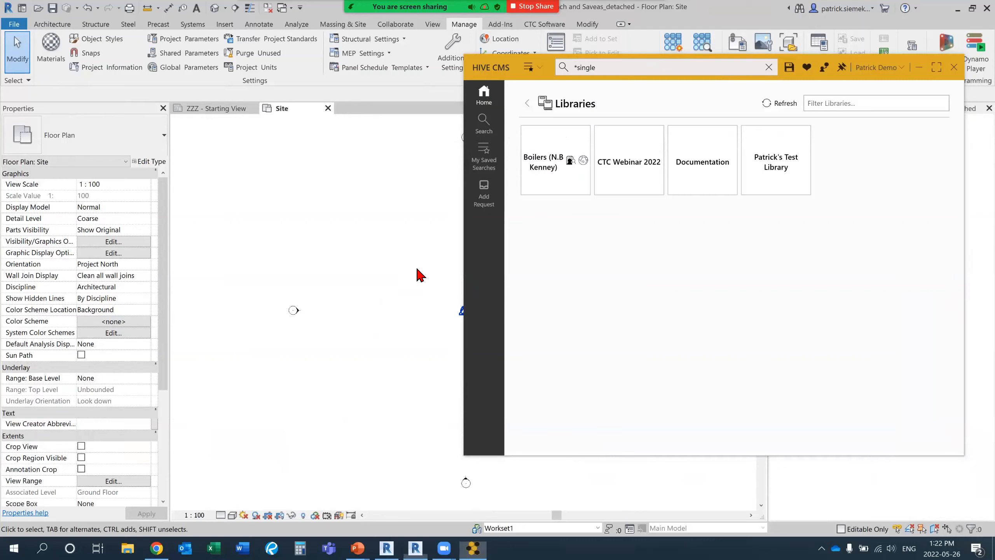
middle_drag(417, 275, 340, 271)
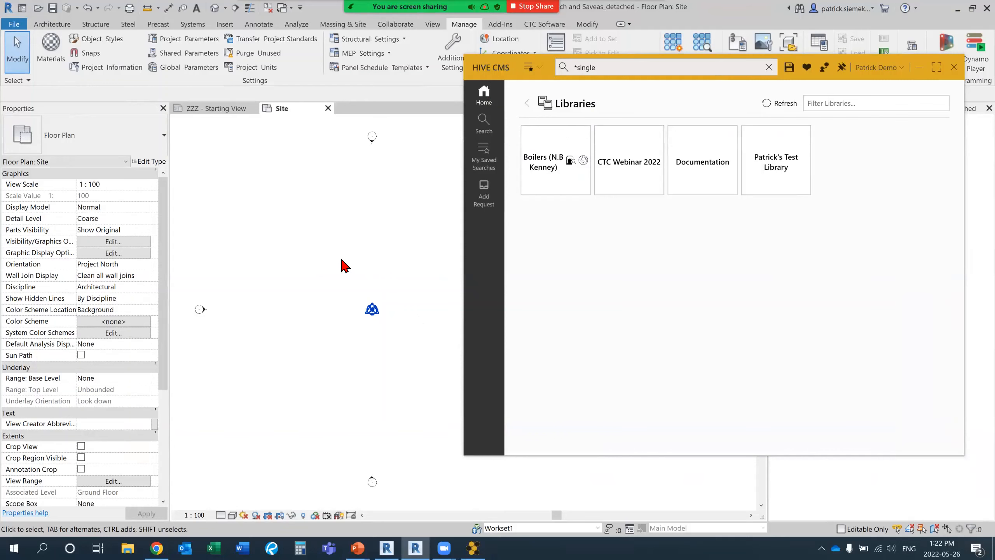
Start wall placement and open the list of wall types available in the project.
click(55, 25)
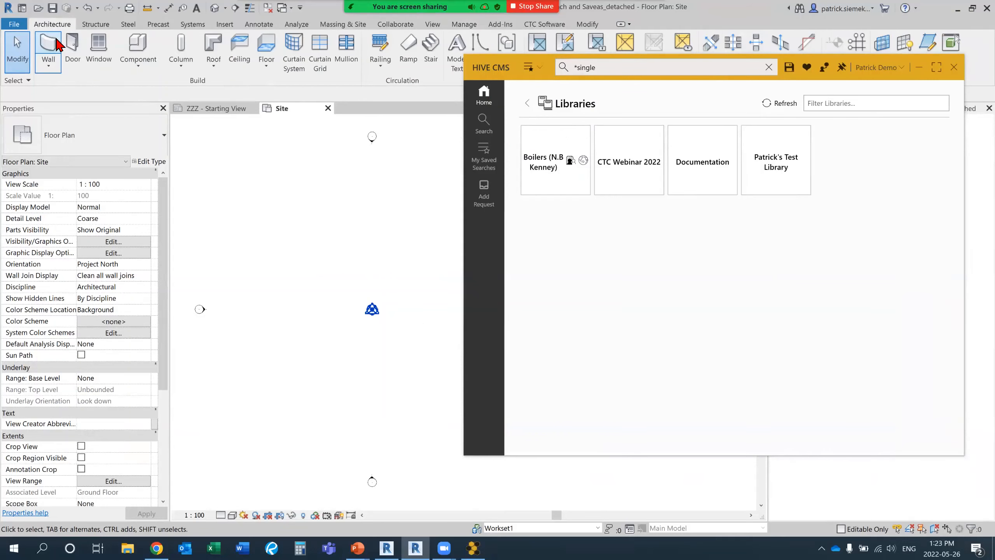
click(51, 43)
click(87, 132)
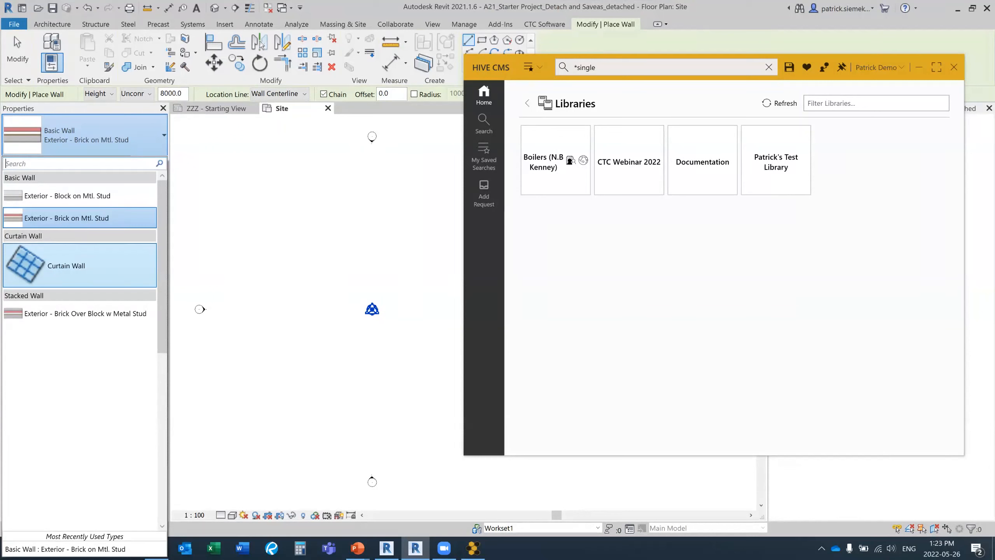
Move the HIVE CMS window slightly aside and search its content for "interior".
drag(496, 66, 485, 67)
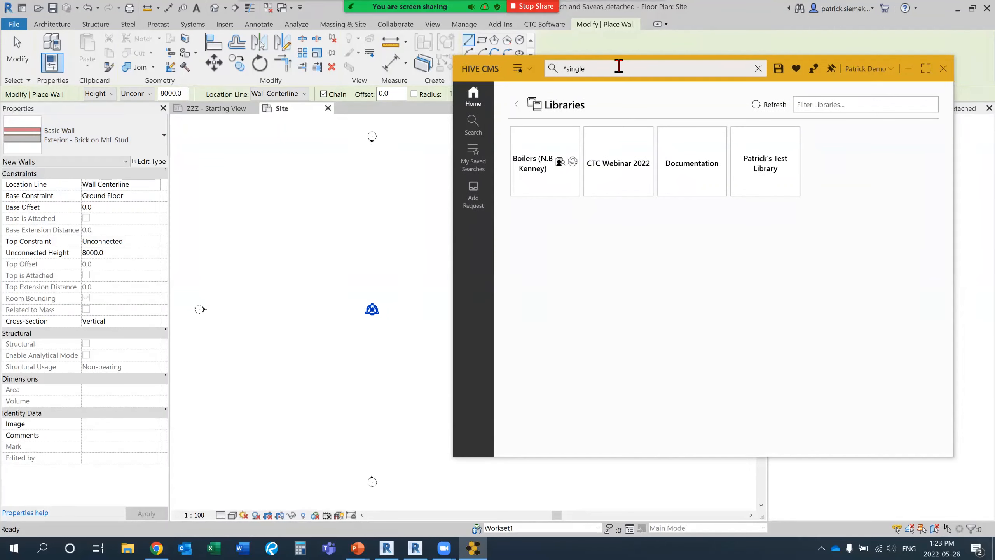
click(582, 71)
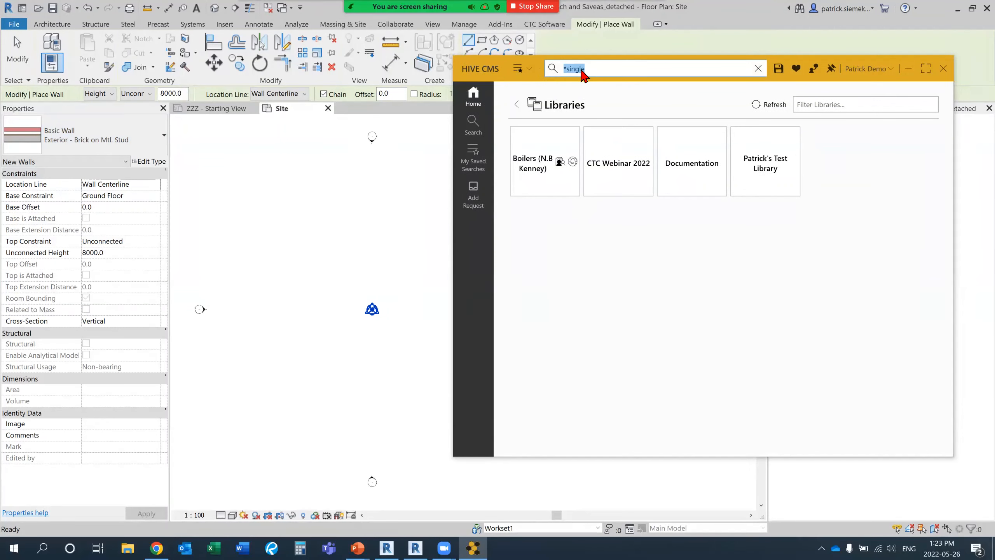
text(wall)
key(BackSpace)
key(BackSpace)
key(BackSpace)
key(BackSpace)
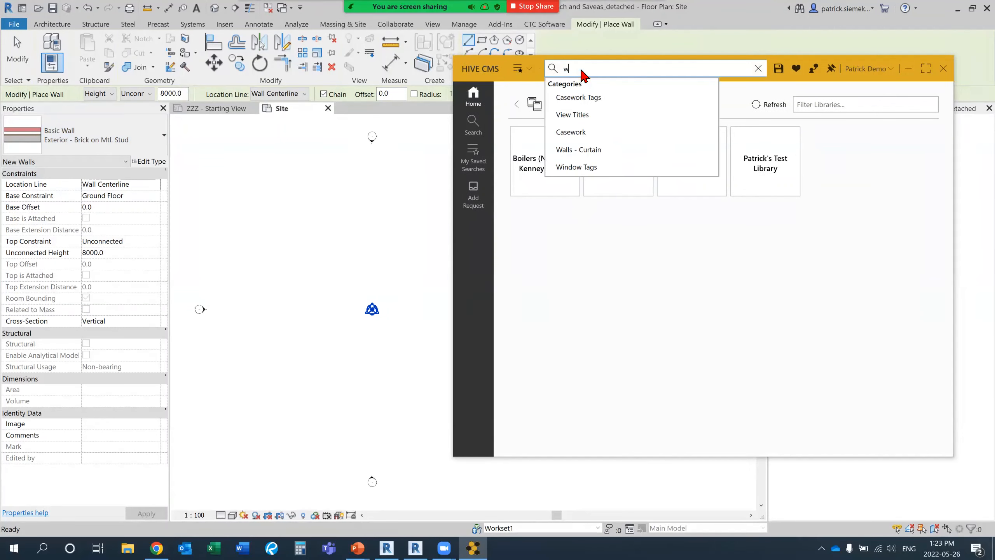
text(interior)
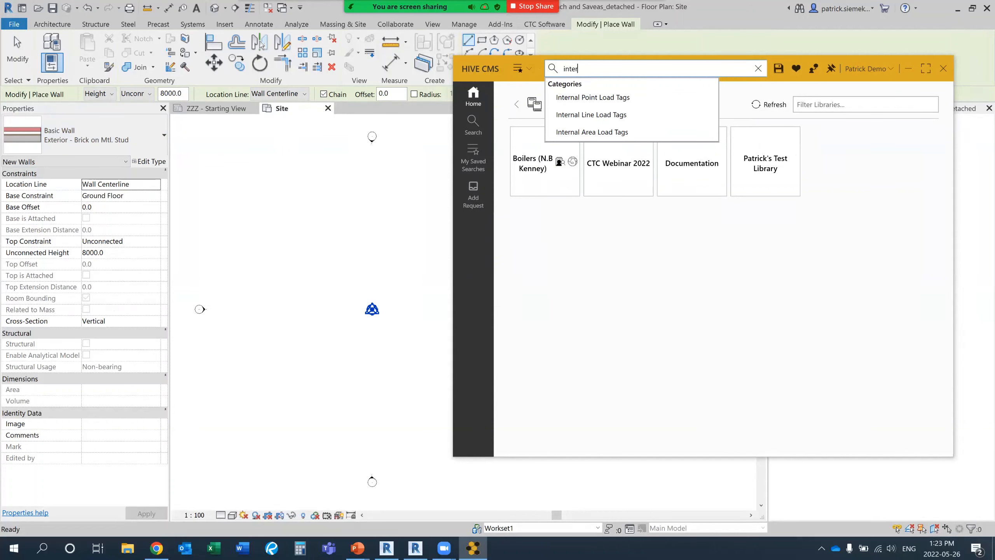
key(Return)
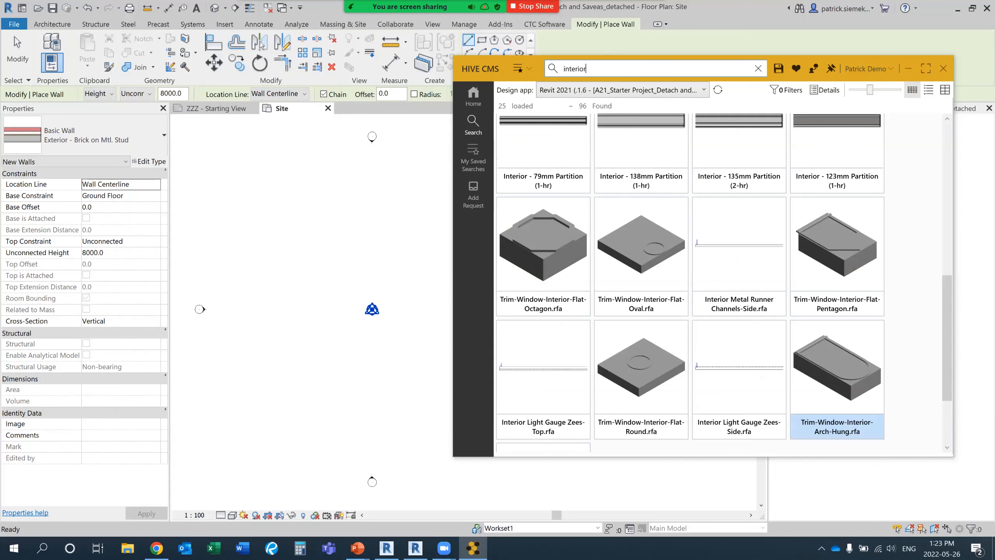
Filter the search results to the test library, only Revit content and the Walls - Basic category.
drag(946, 341, 946, 189)
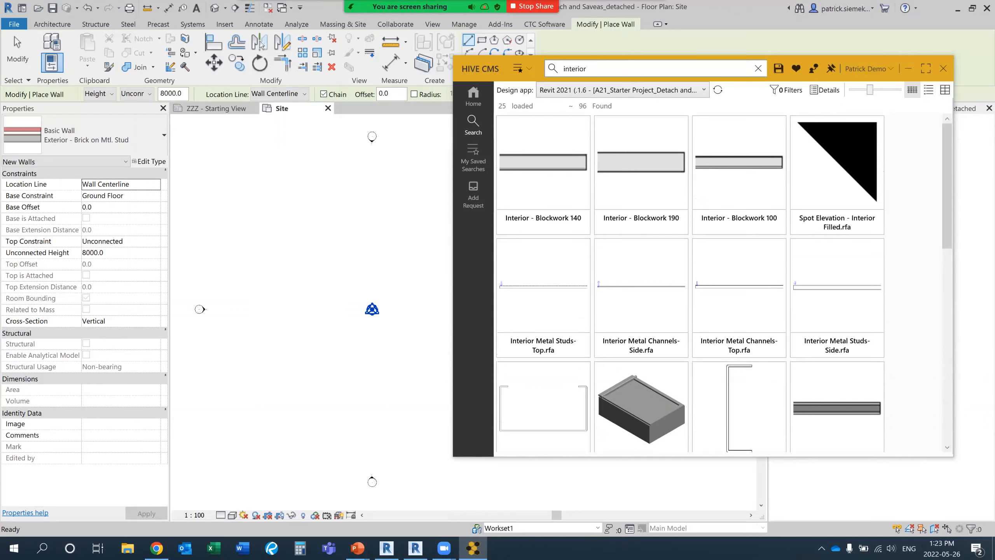
click(787, 90)
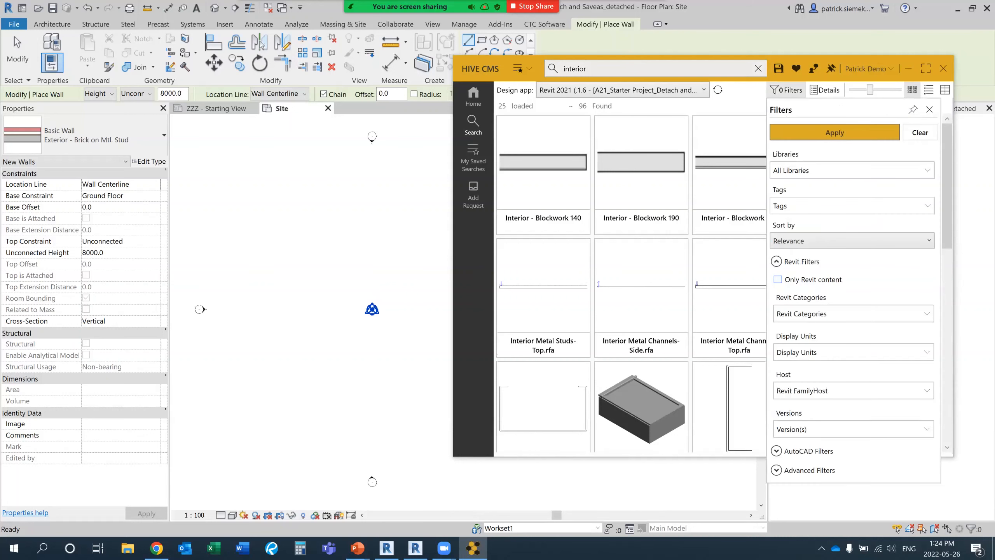
click(852, 170)
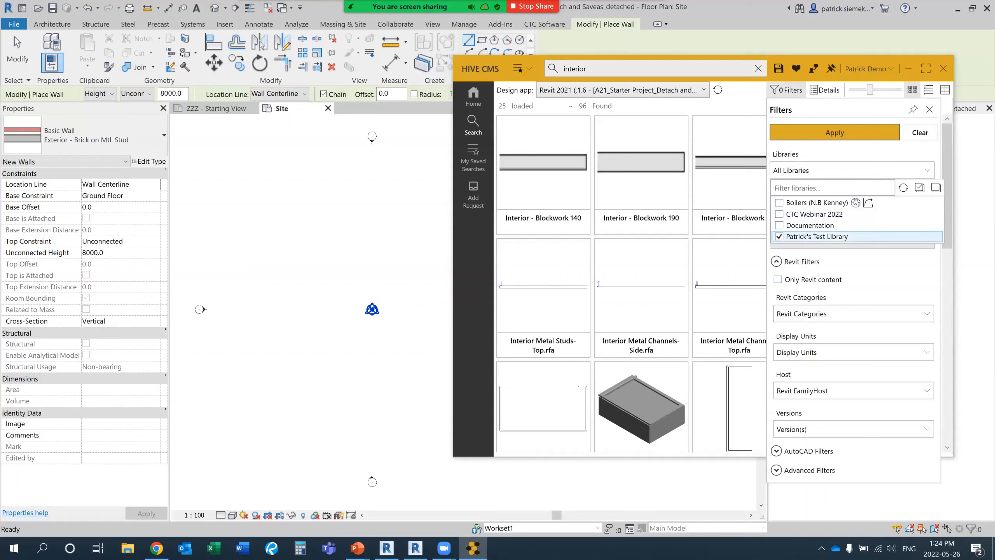
click(877, 266)
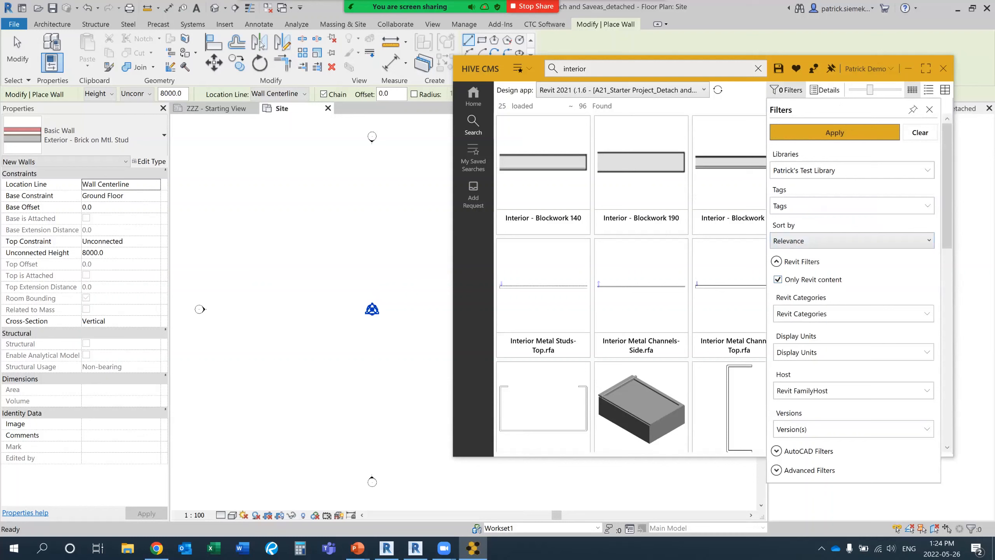
click(852, 314)
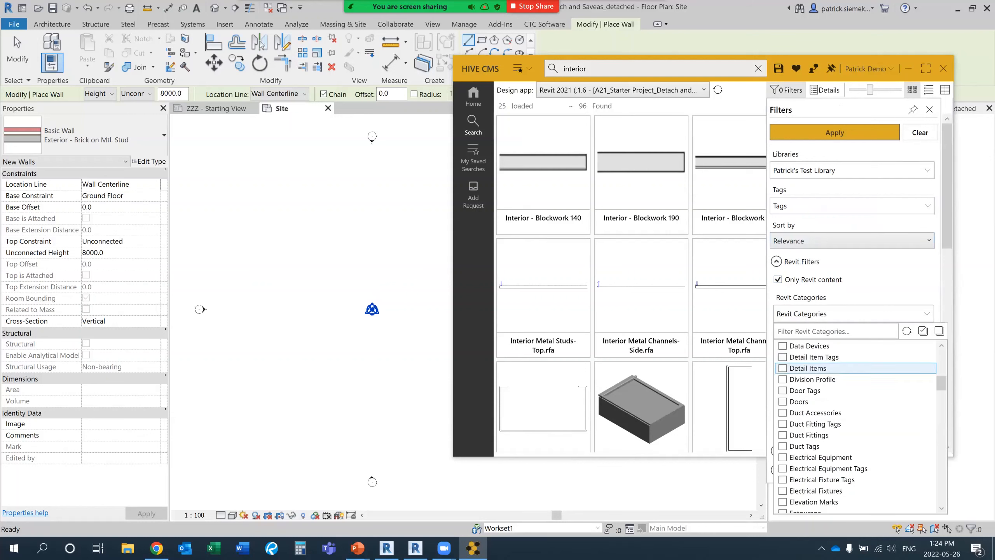
scroll(842, 412, down, 6)
scroll(842, 413, down, 20)
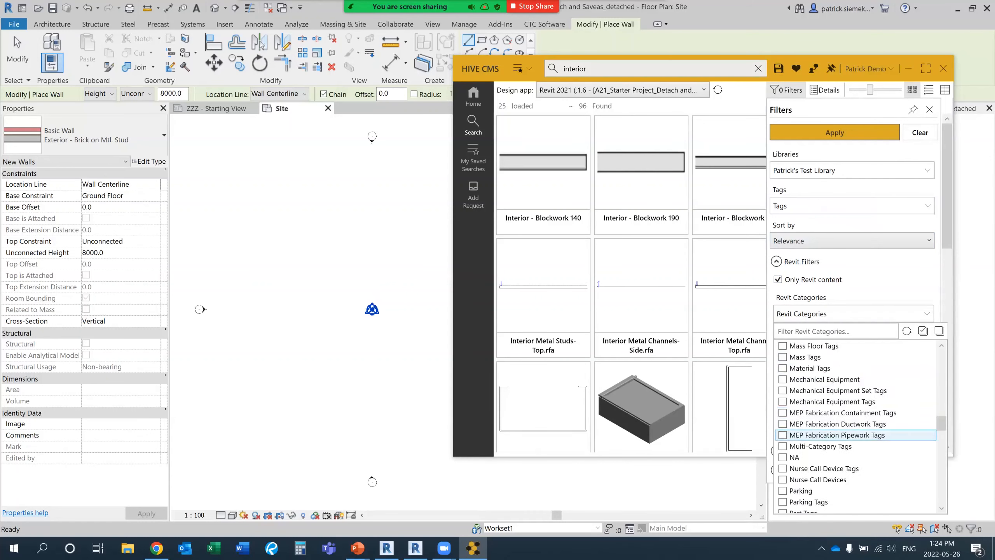
scroll(842, 457, down, 1)
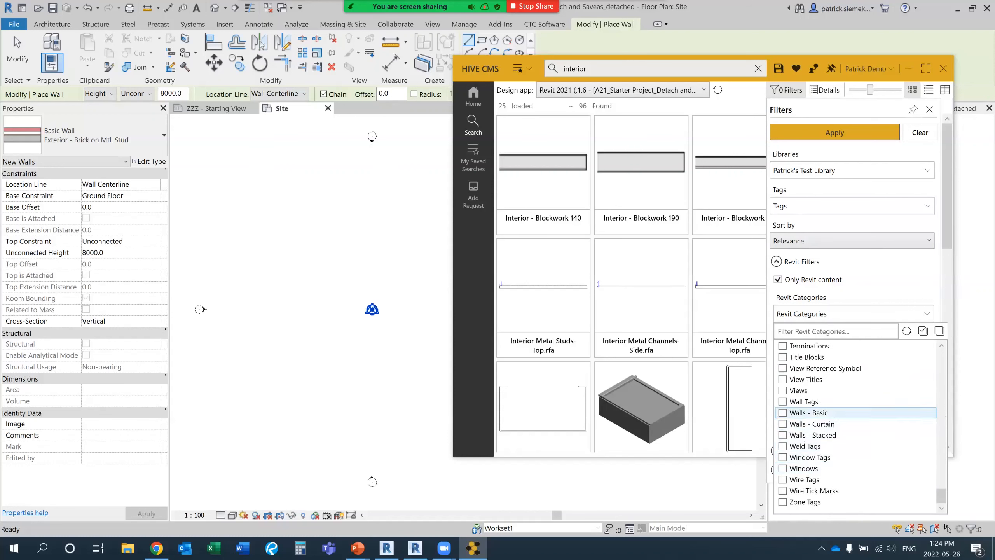
click(812, 279)
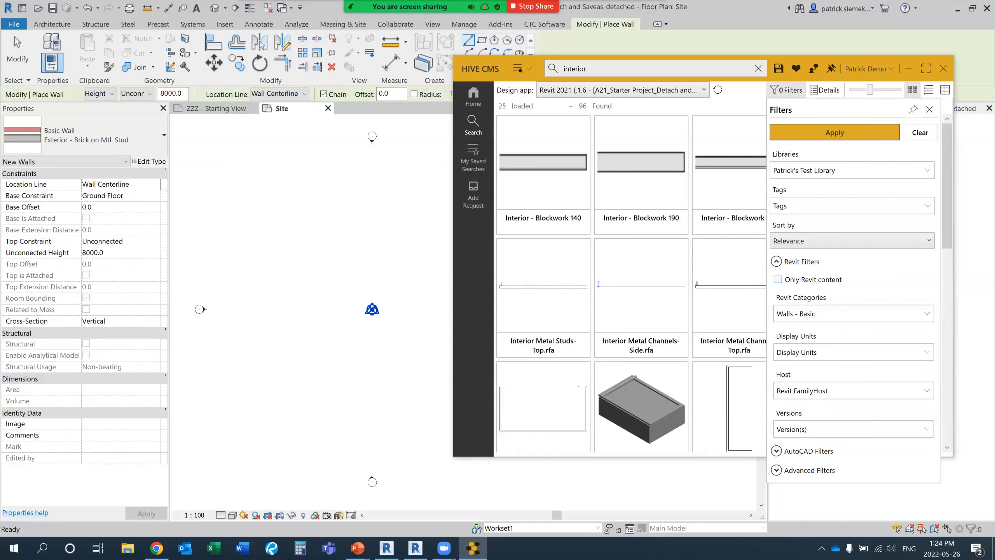
click(812, 279)
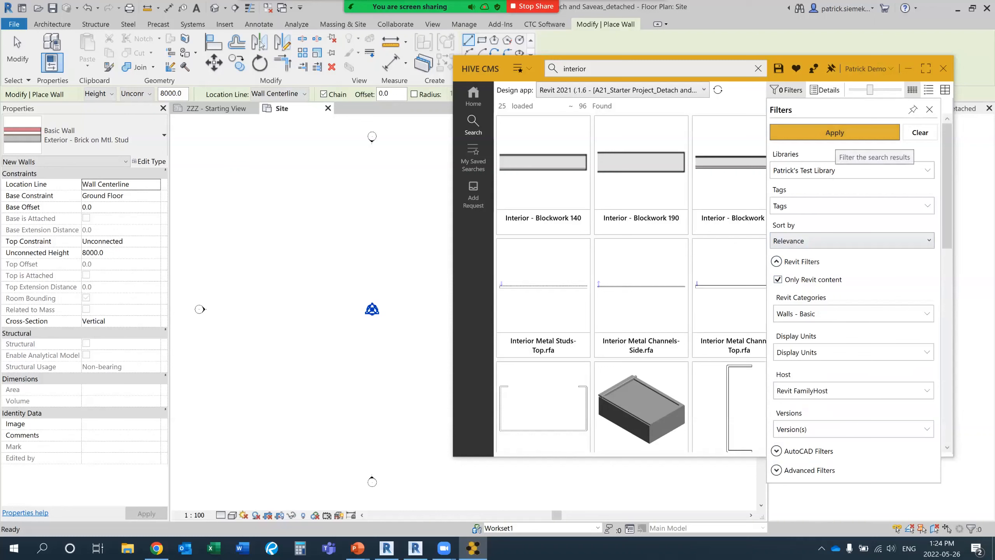
click(836, 133)
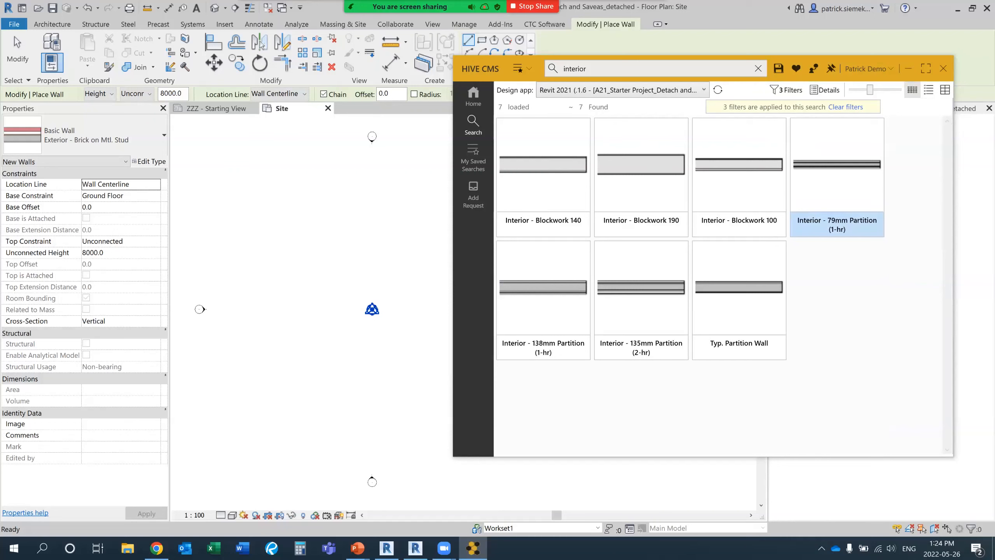
End the active wall placement and load the Interior - 135mm Partition (2-hr) wall type from HIVE CMS into the project.
click(535, 217)
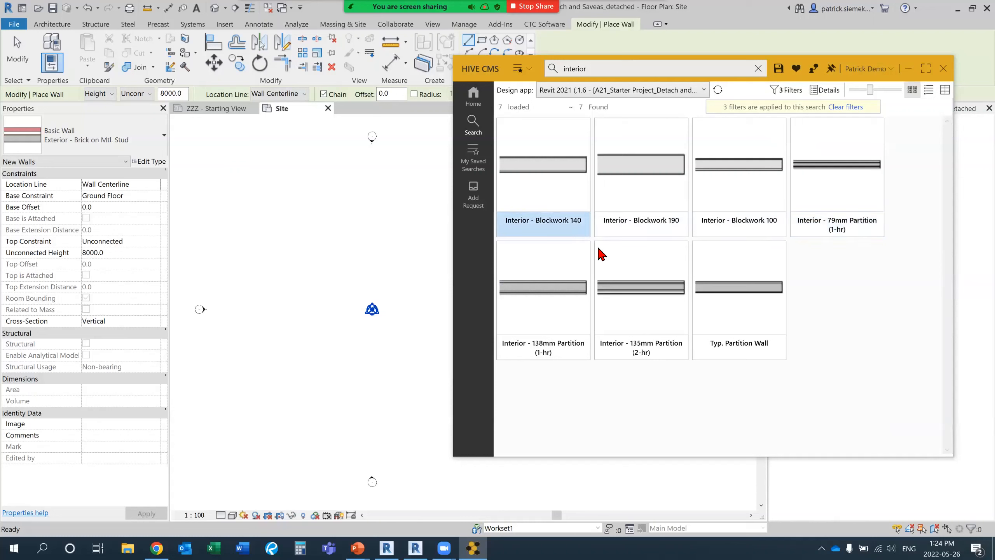
click(628, 292)
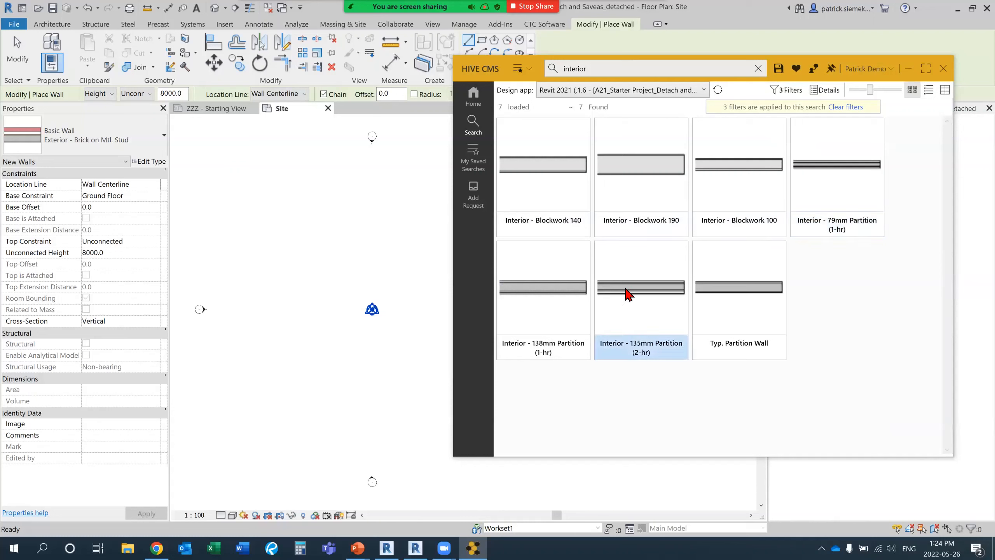
double_click(626, 288)
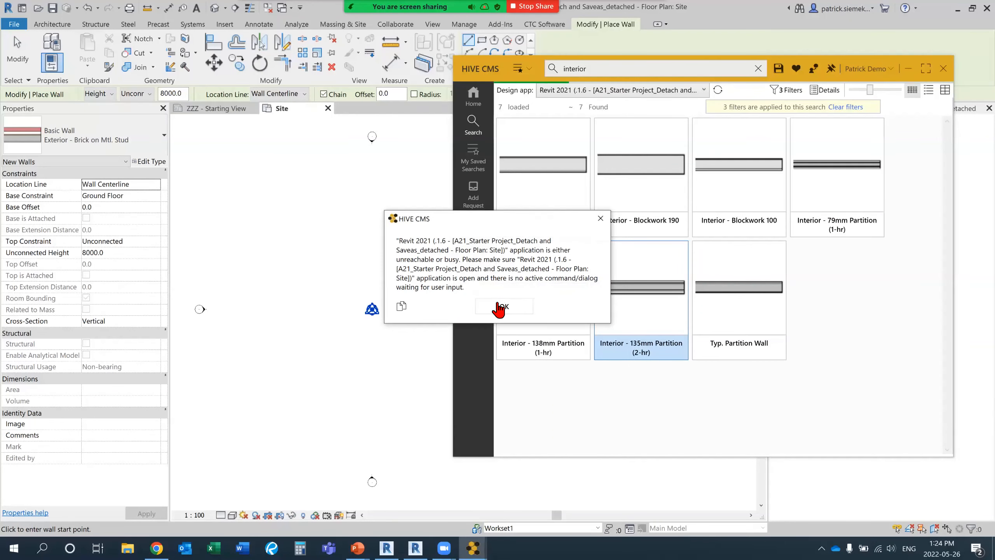
click(500, 307)
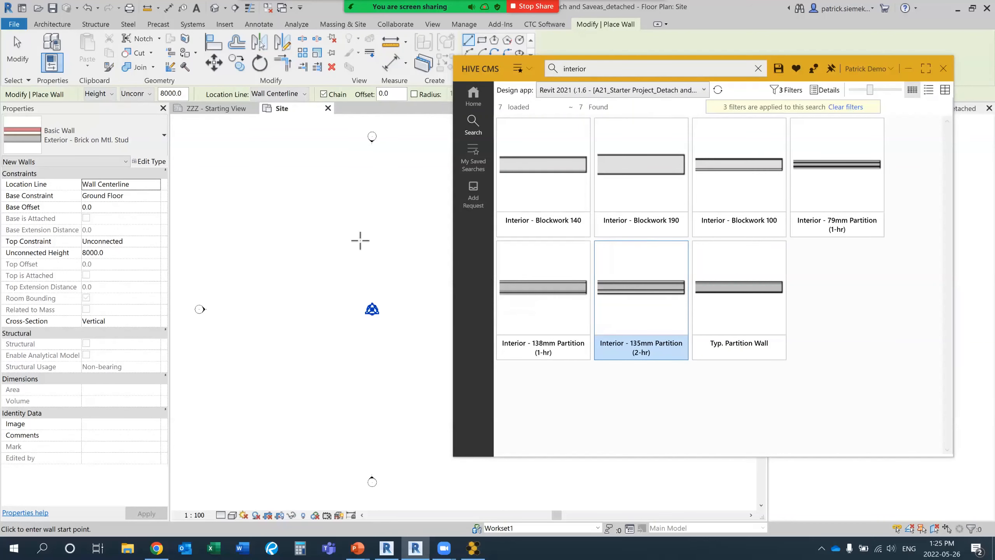
key(Escape)
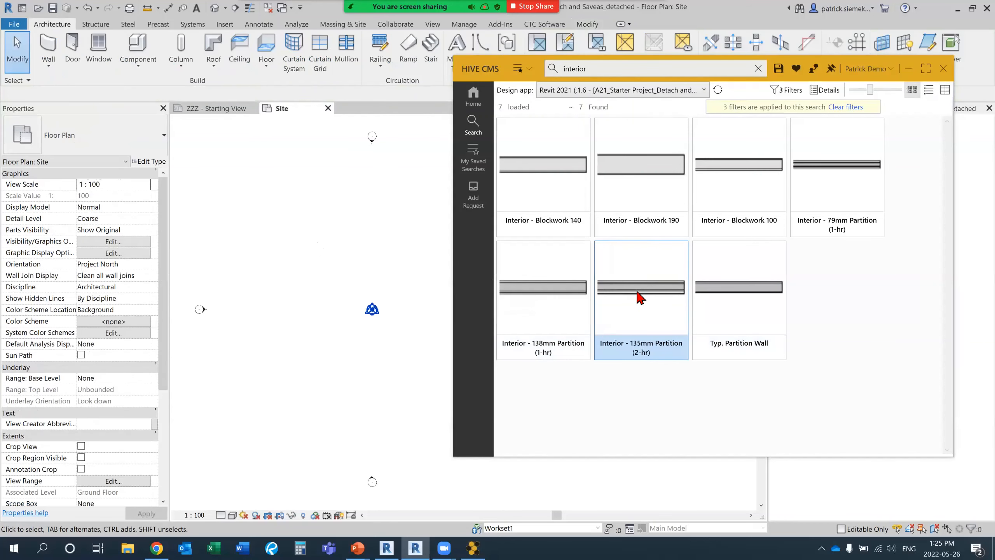
double_click(637, 292)
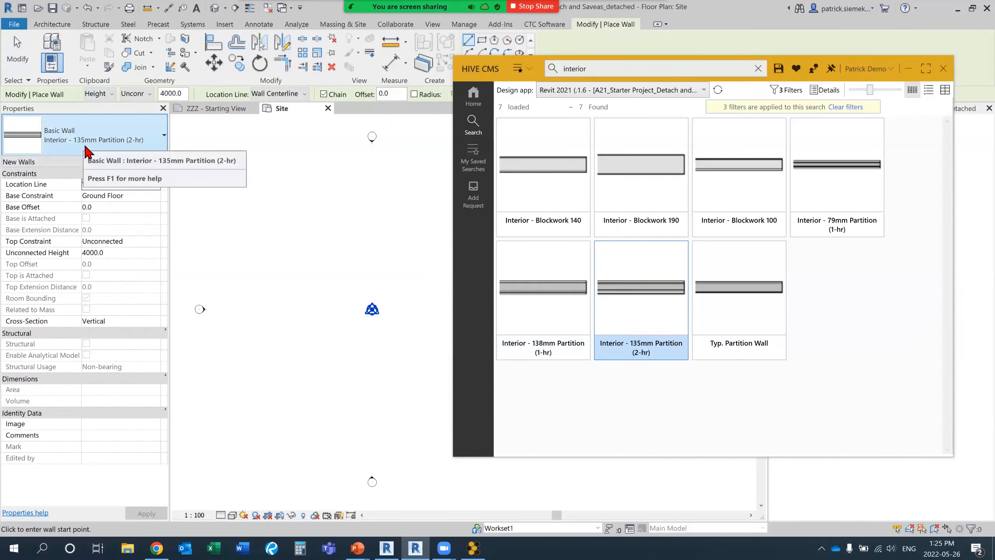
Draw a rectangle of walls about 24865 by 10865 mm enclosing the project base point in the Site plan, and end wall placement.
scroll(351, 331, up, 2)
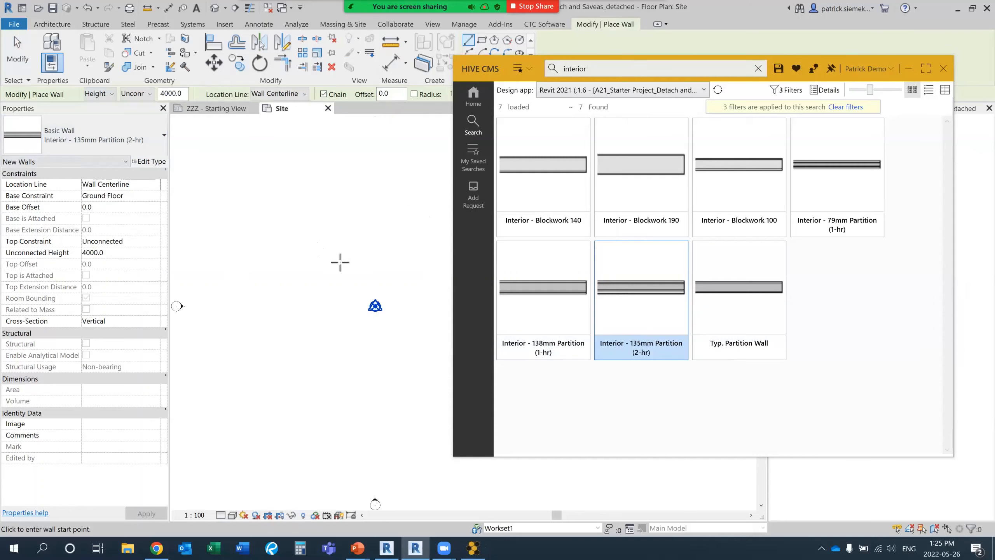
scroll(378, 170, down, 3)
click(482, 40)
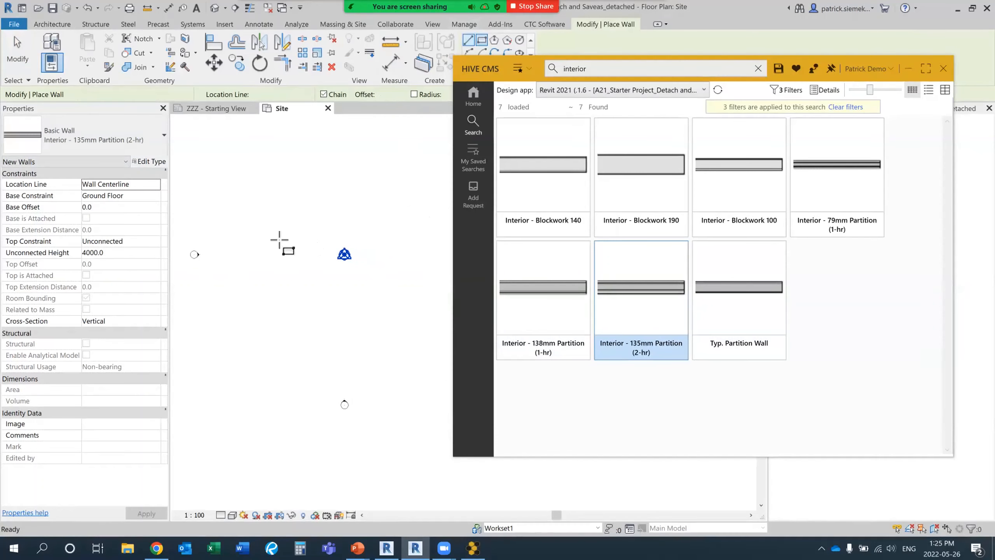
click(248, 271)
click(397, 206)
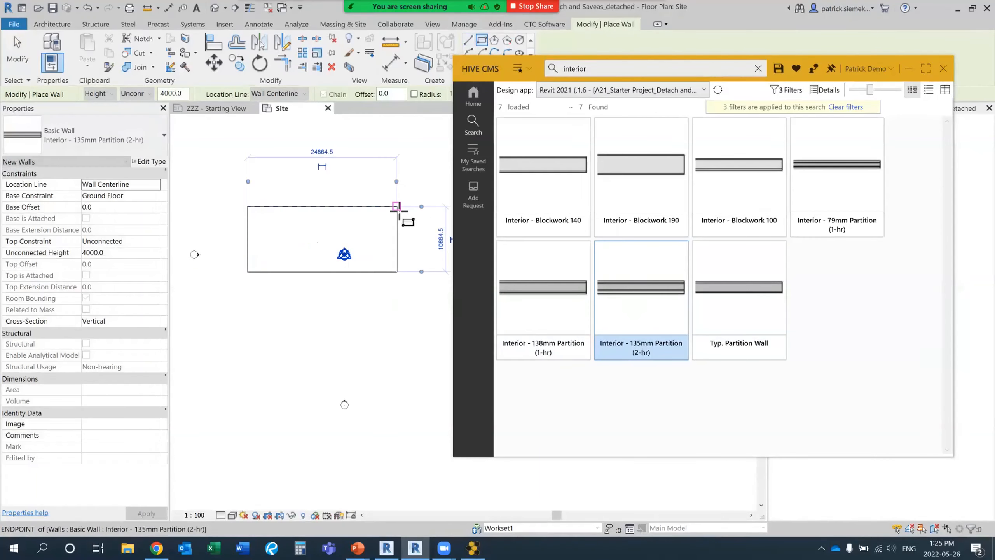
key(Escape)
key(Escape)
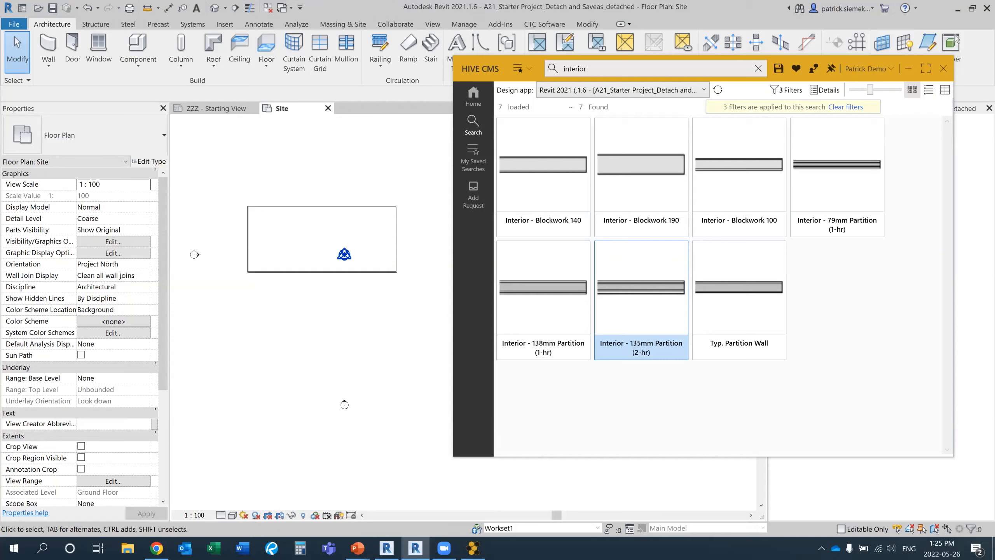
middle_drag(373, 175, 374, 194)
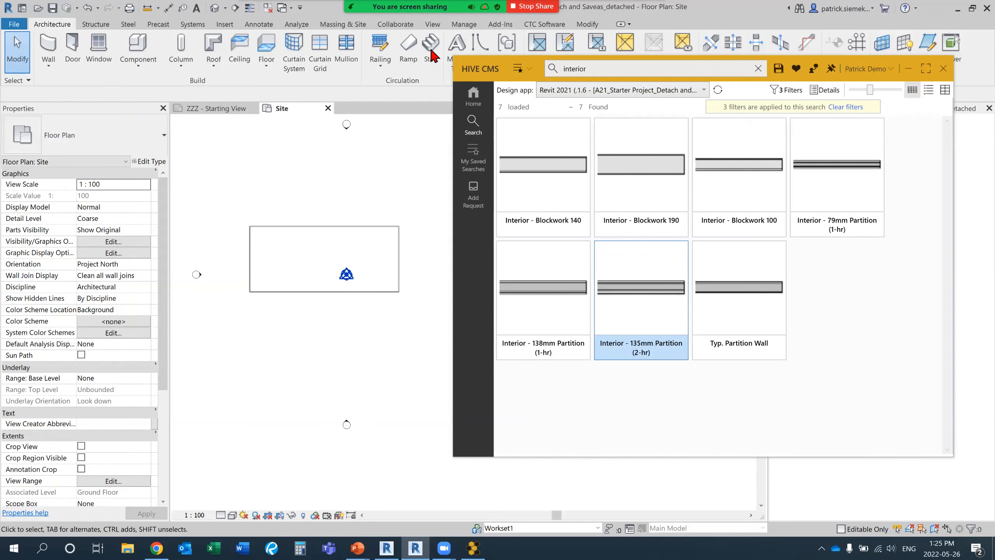
Save the filtered HIVE CMS search as a new saved search named "Interior Walls".
click(461, 25)
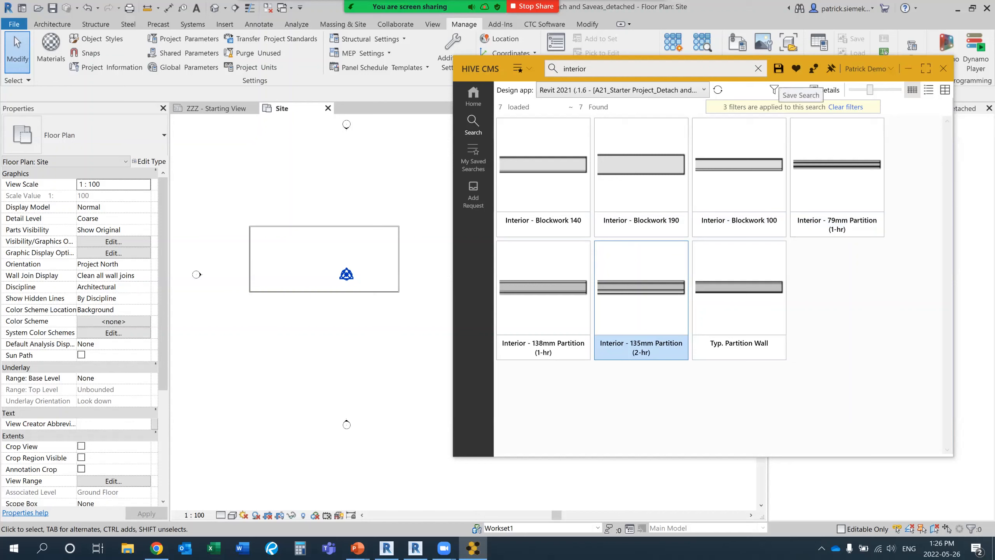
click(777, 68)
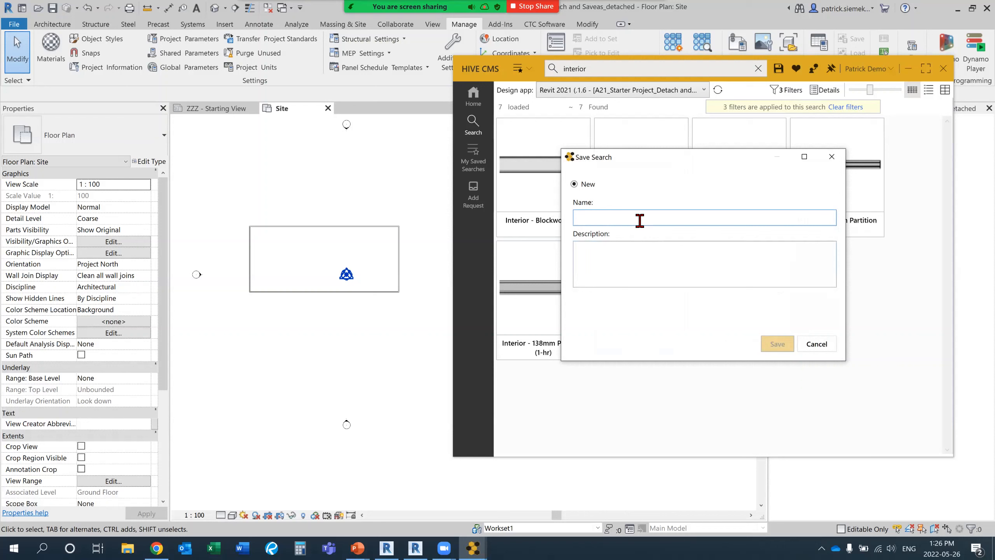
text(Interior )
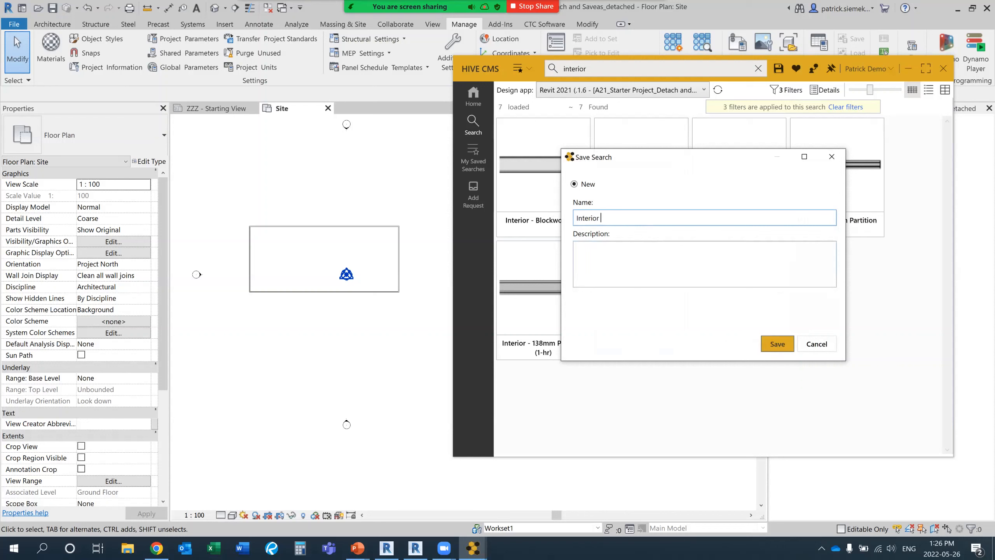
text(Walls)
key(Return)
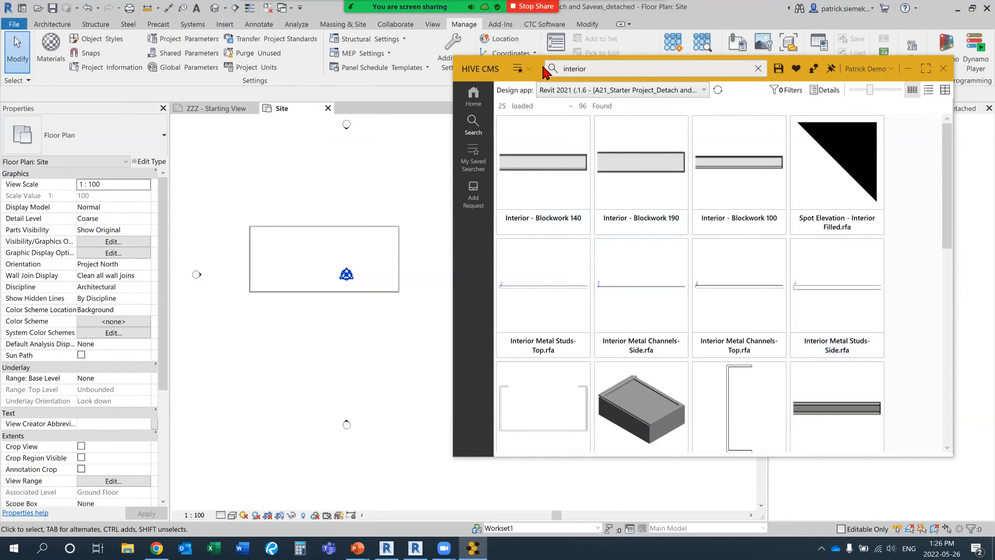
Run the saved Interior Walls search and review the filters it applies.
click(520, 68)
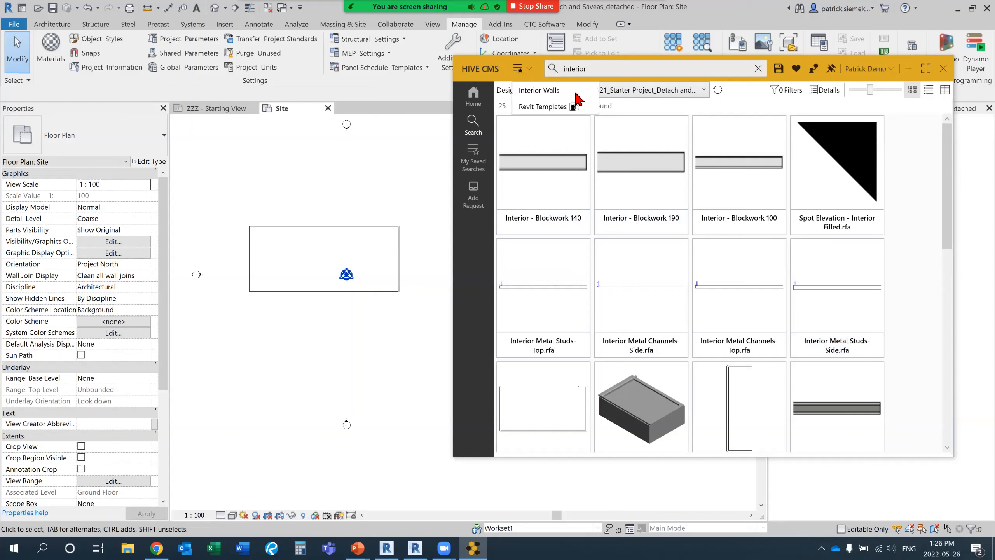
click(558, 93)
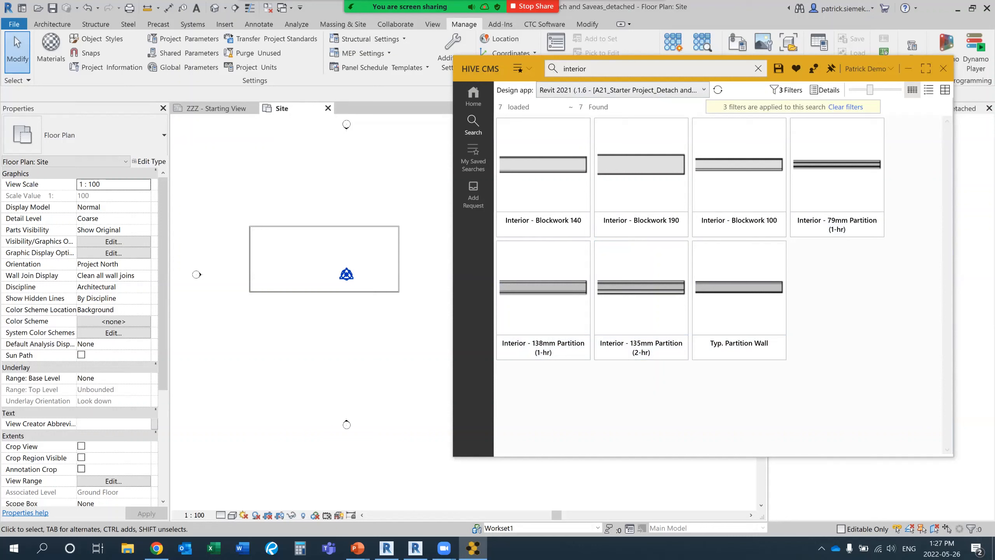
click(787, 90)
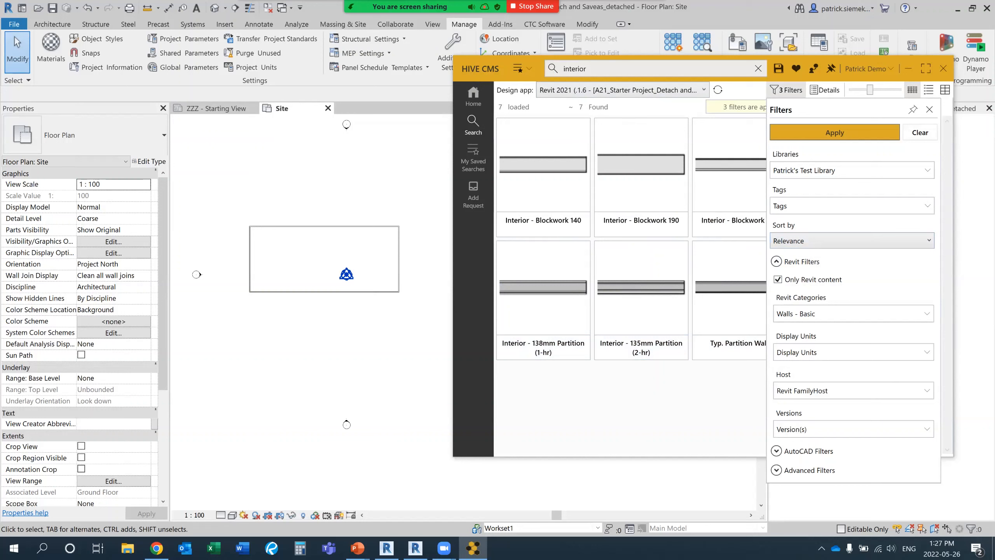
Add Walls - Curtain to the Revit Categories filter alongside Walls - Basic and apply the filters to the interior search.
click(852, 314)
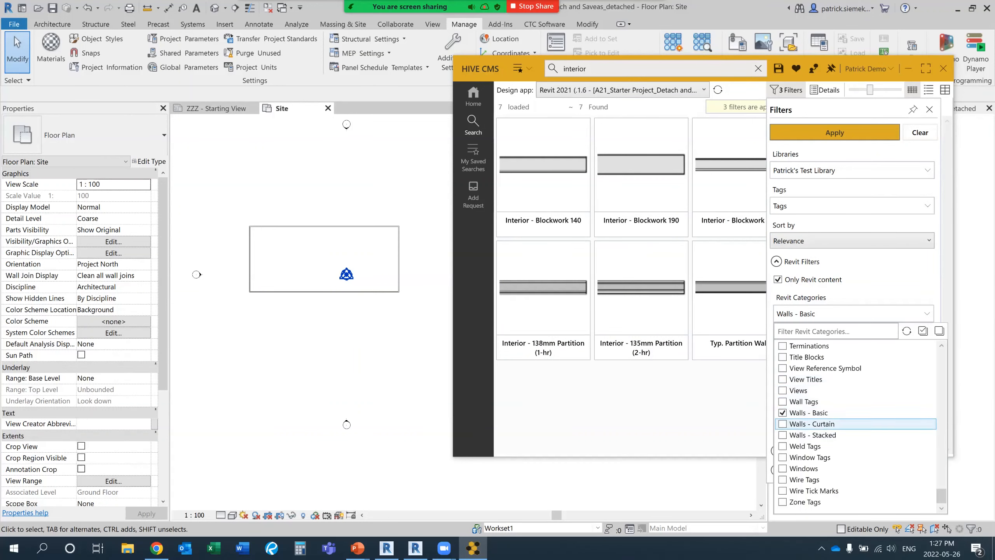
click(744, 433)
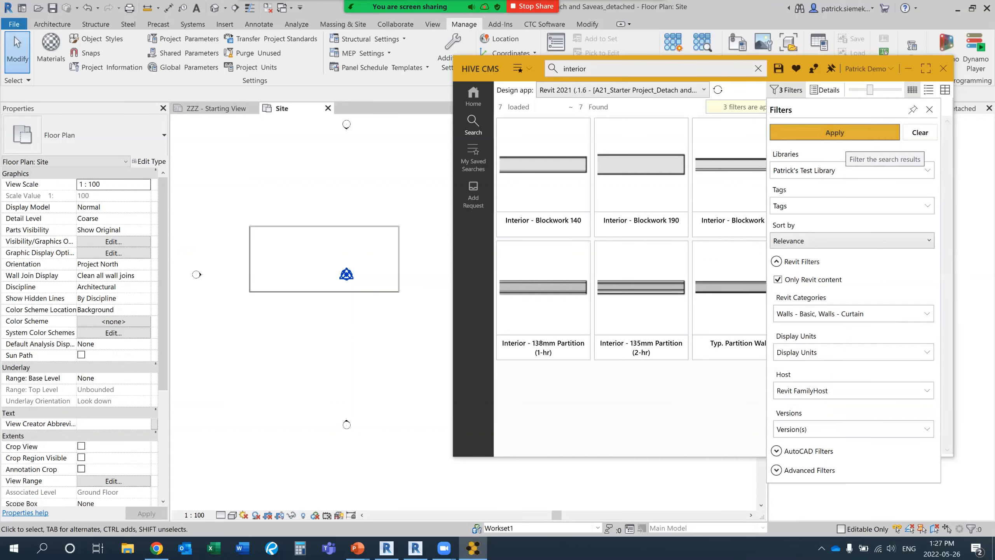
click(835, 132)
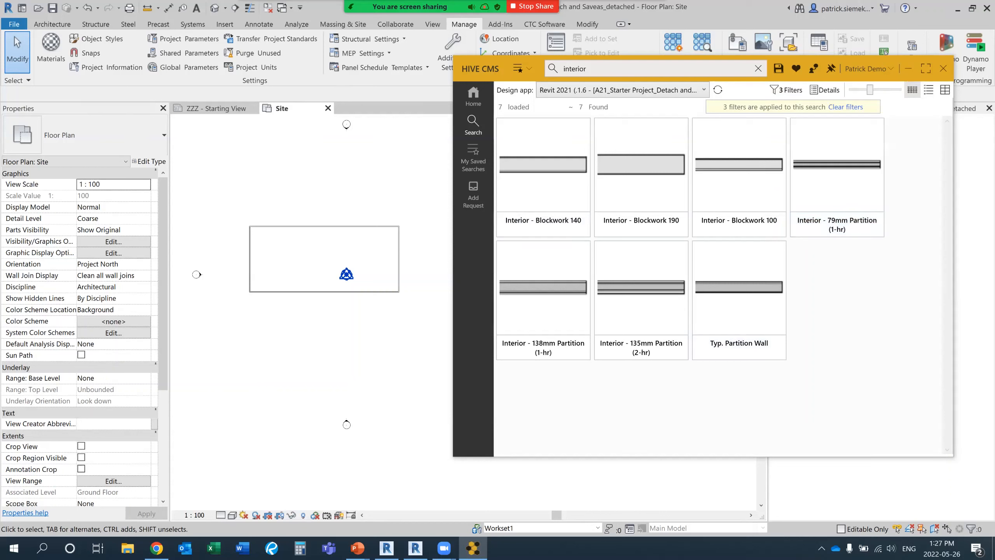
Save the current search by overwriting the existing saved search Interior Walls.
click(778, 68)
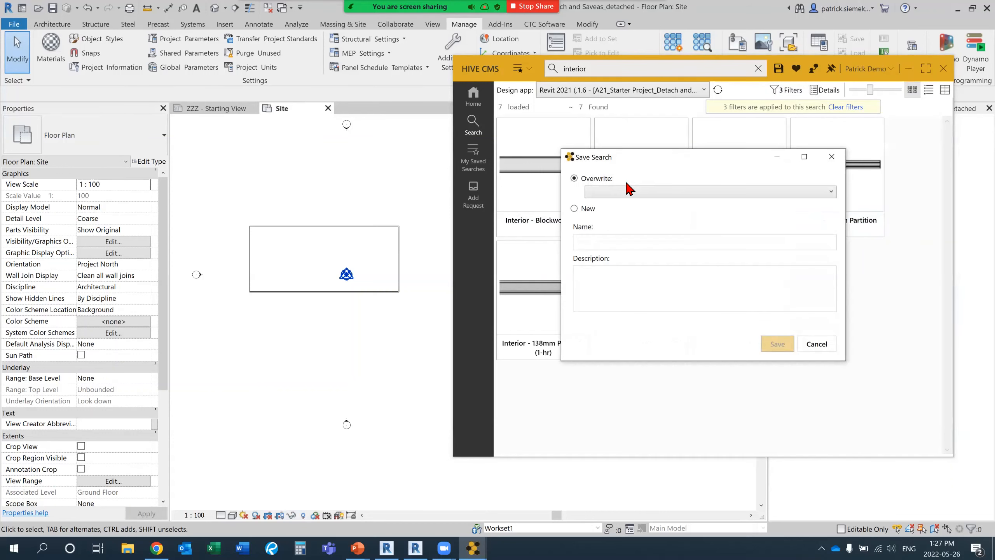
click(624, 193)
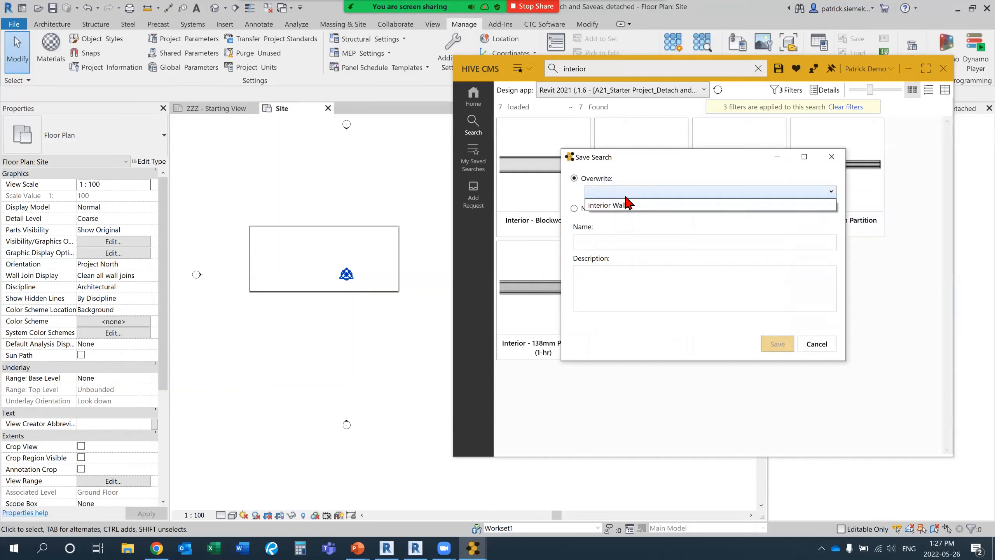
click(628, 205)
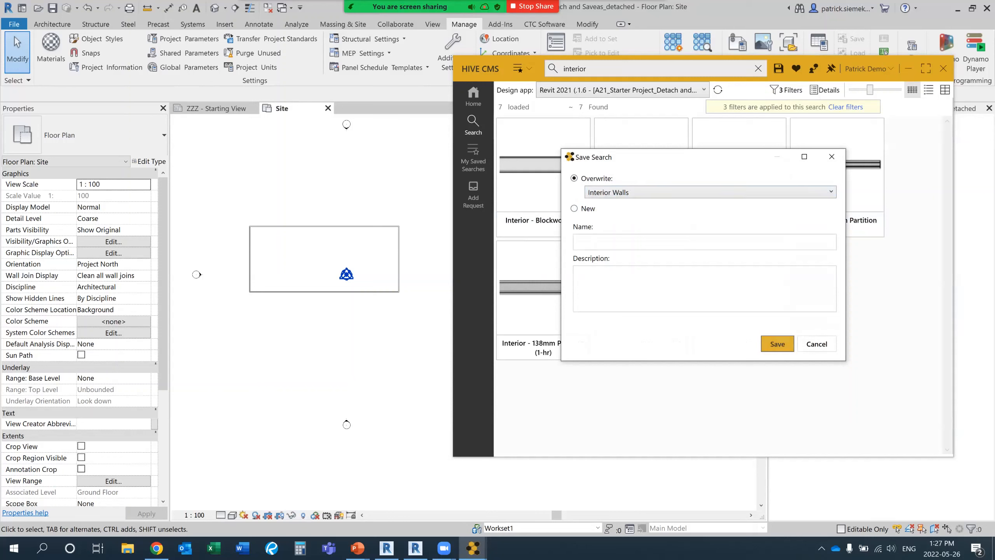
click(777, 344)
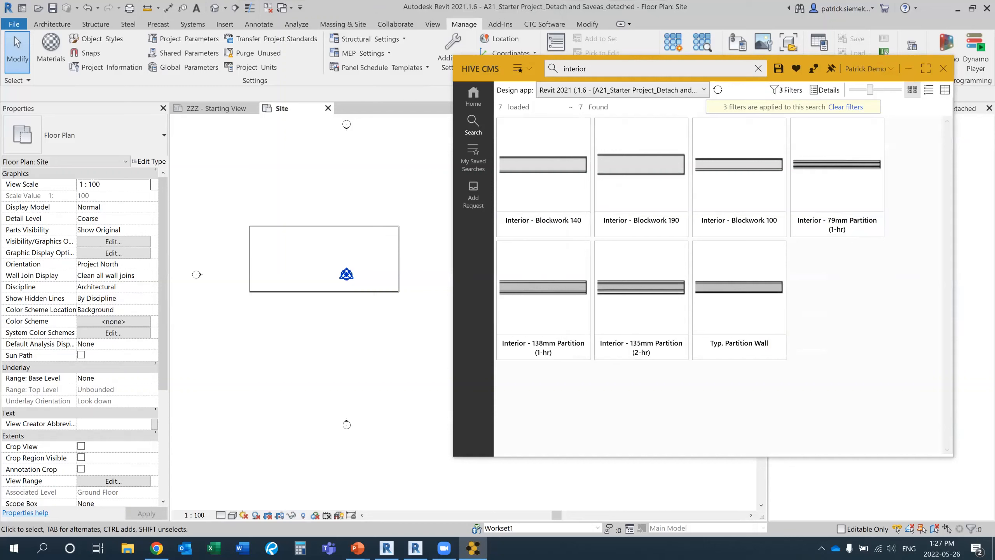
Return to the libraries overview and search all content for "drafting view" with the previous filters cleared.
click(475, 96)
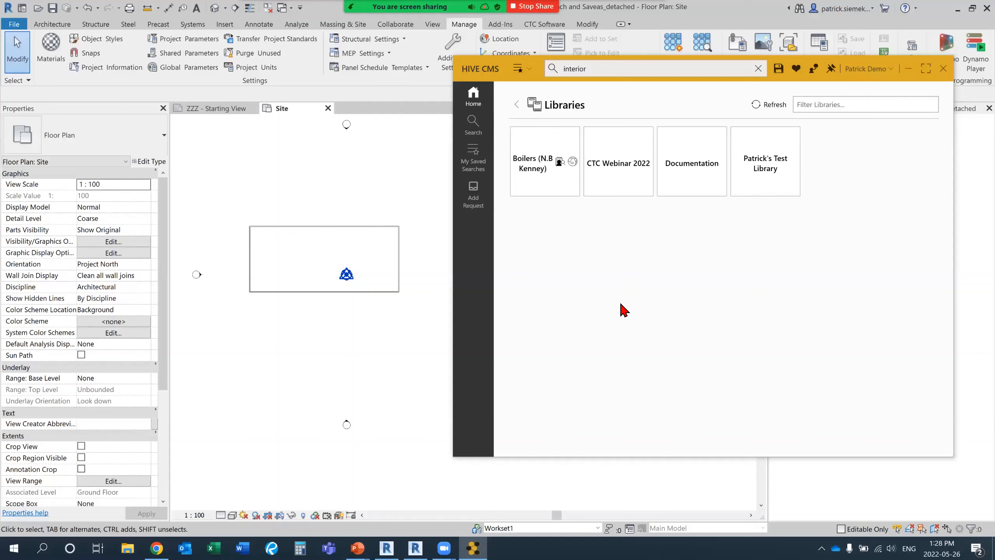
click(553, 71)
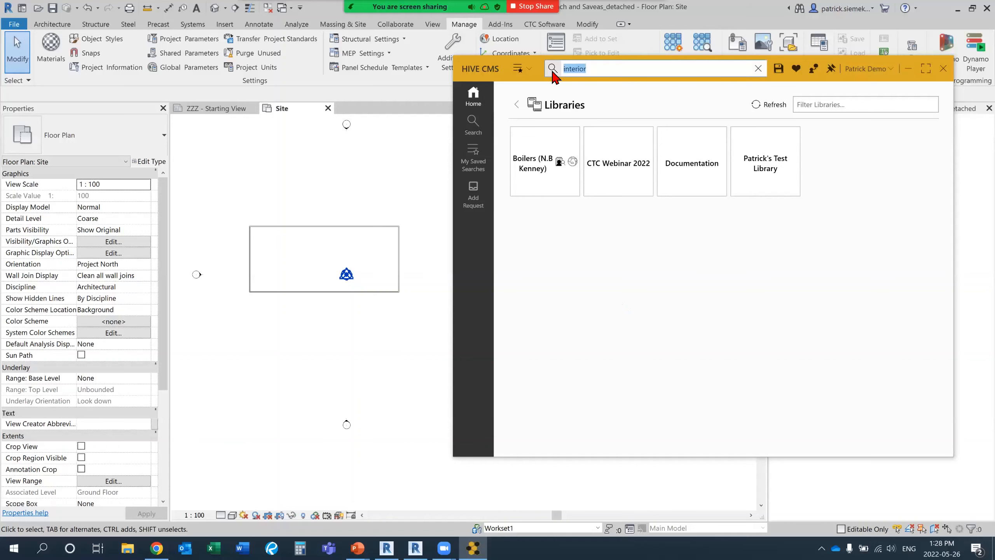
text(drafting view)
key(Return)
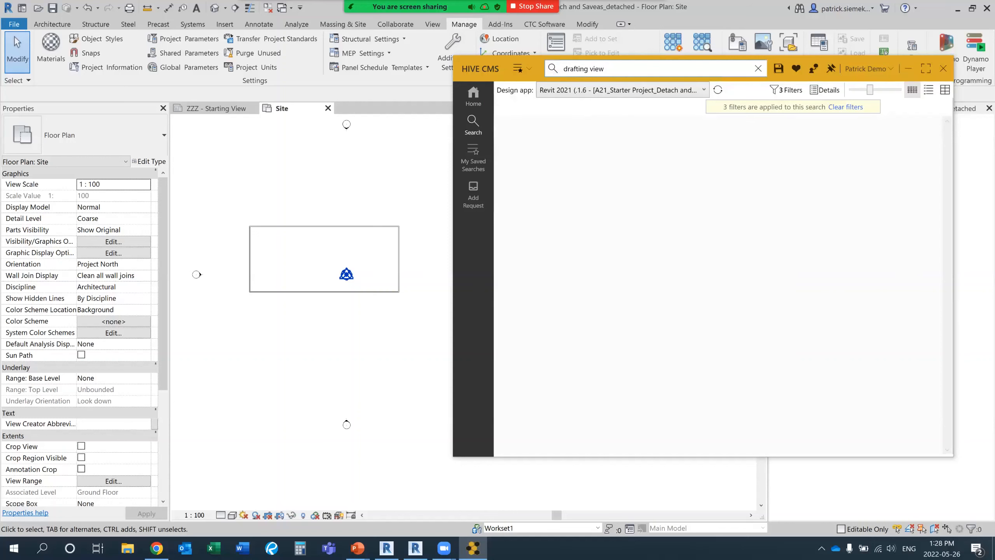
key(Return)
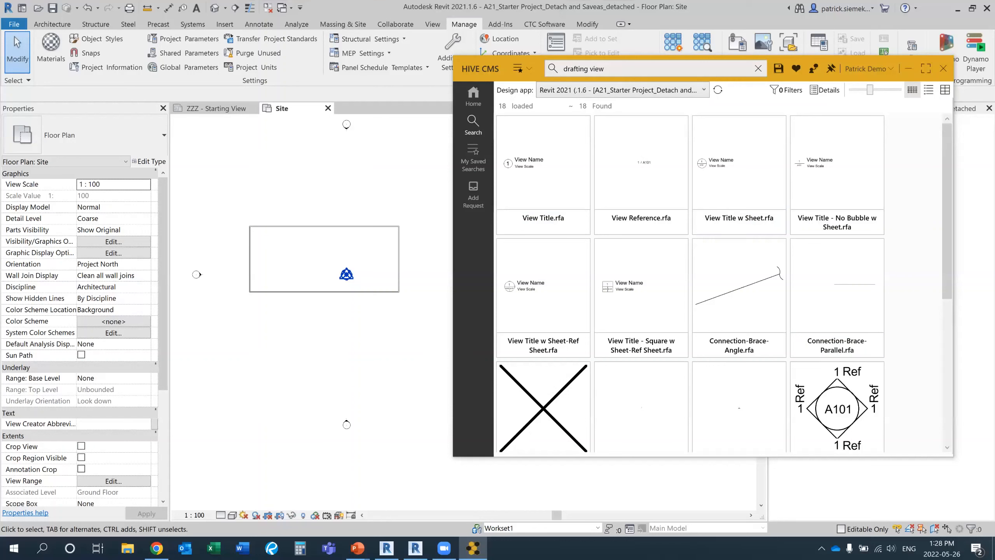
Browse the Revit Categories filter options for the drafting view search and close the filters without choosing any.
click(787, 90)
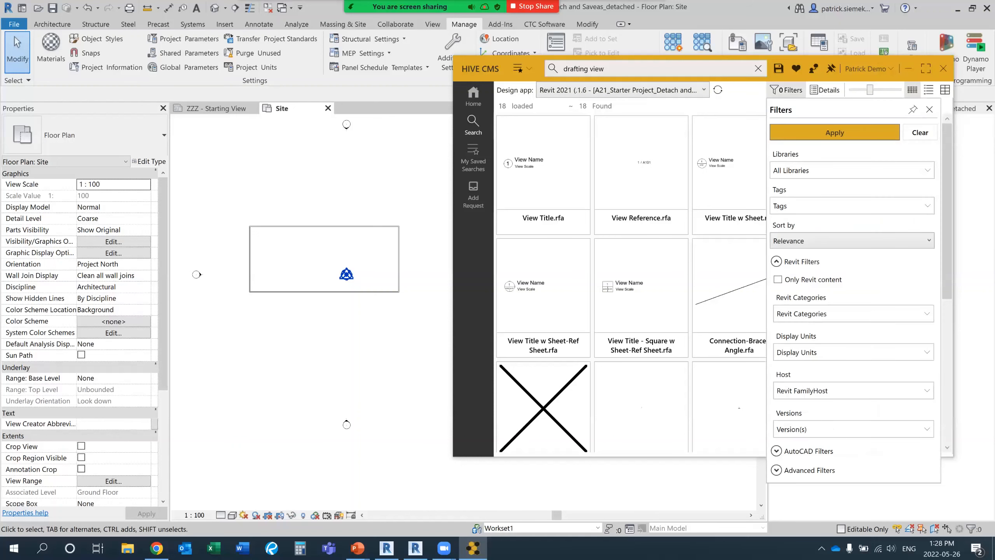
click(851, 314)
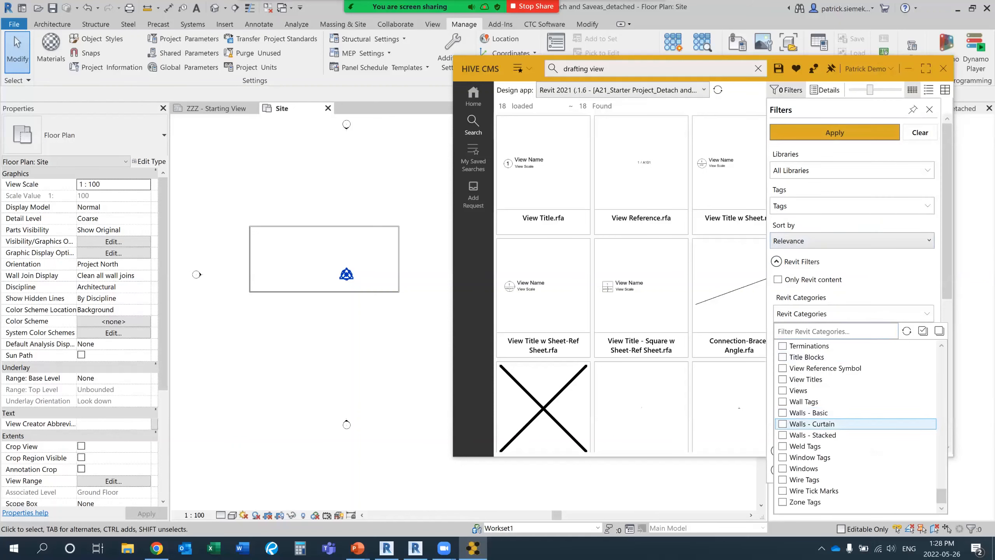
scroll(854, 423, up, 15)
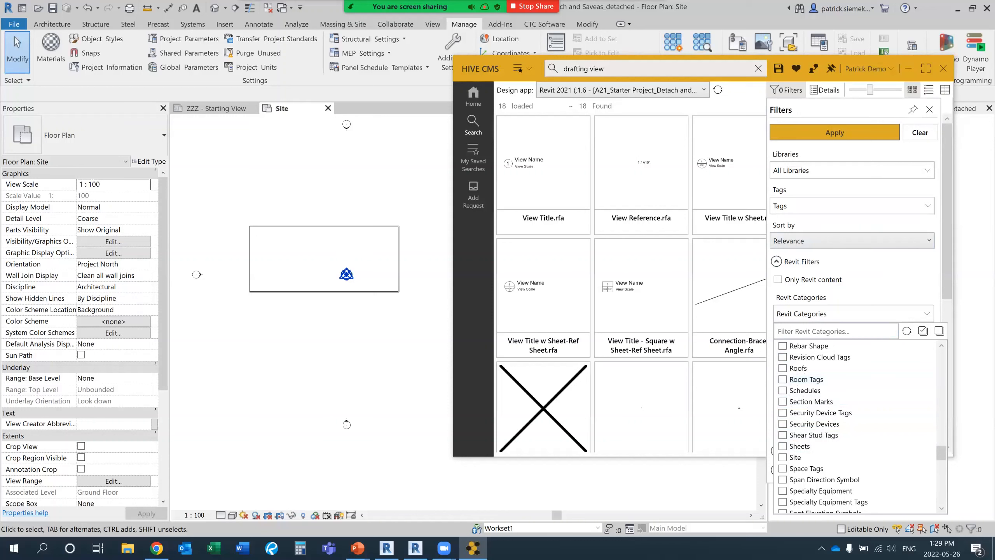
key(Escape)
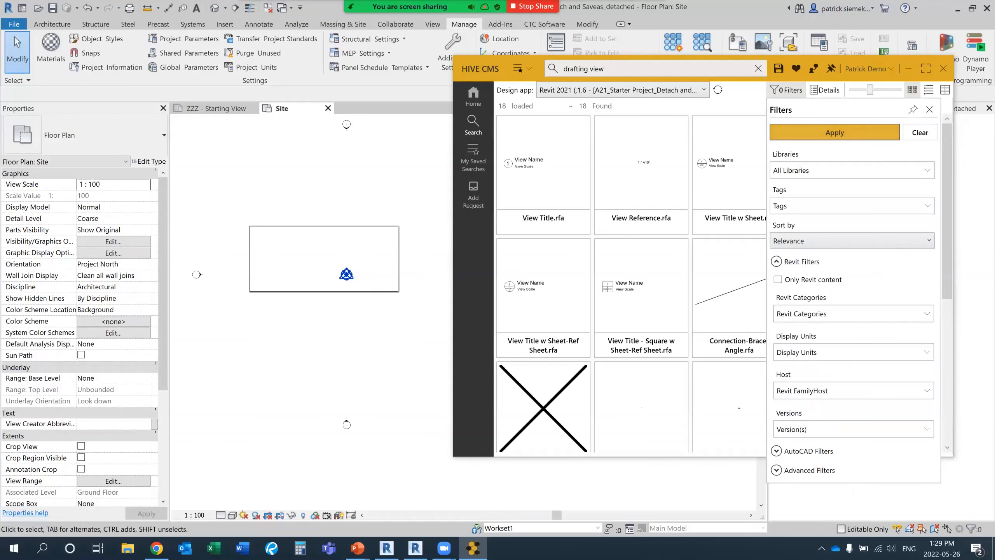
click(929, 109)
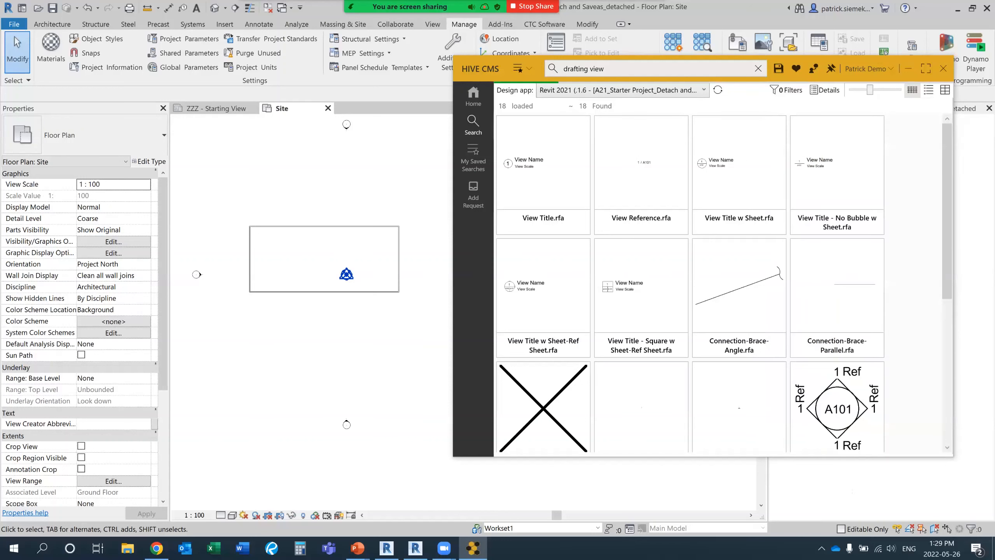
Move the HIVE CMS window over the Site plan, review the drafting view results and select Chair-Oonyu.rfa.
drag(493, 69, 416, 62)
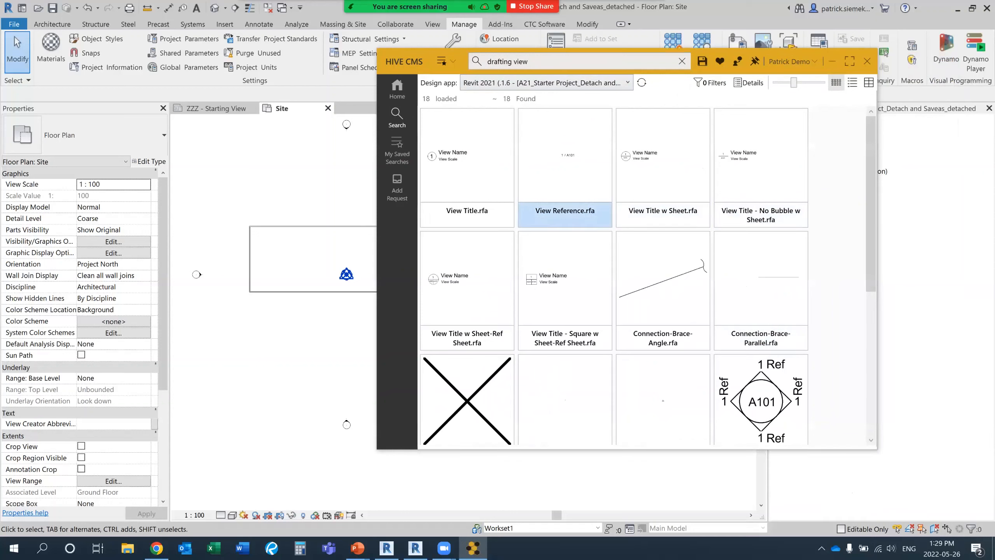
scroll(648, 274, down, 6)
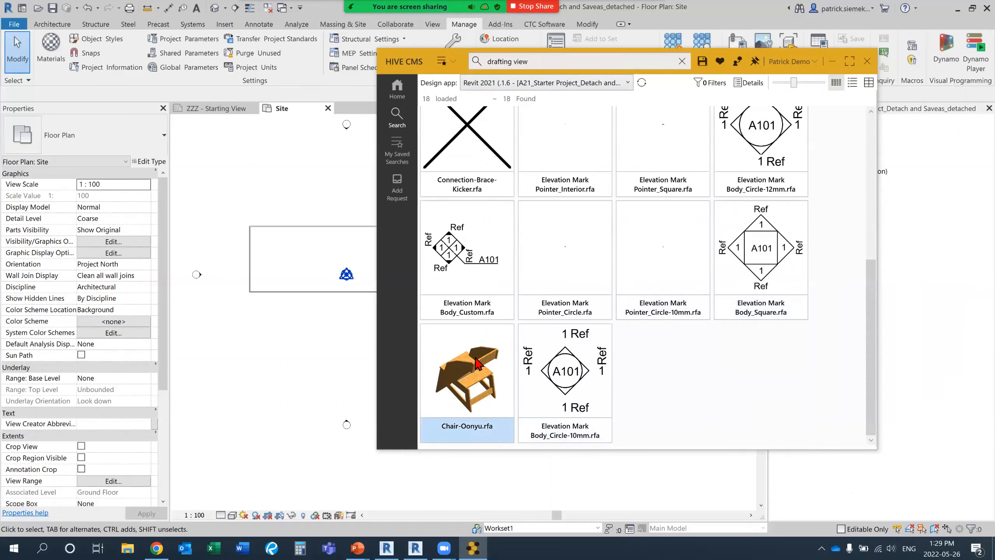
click(476, 358)
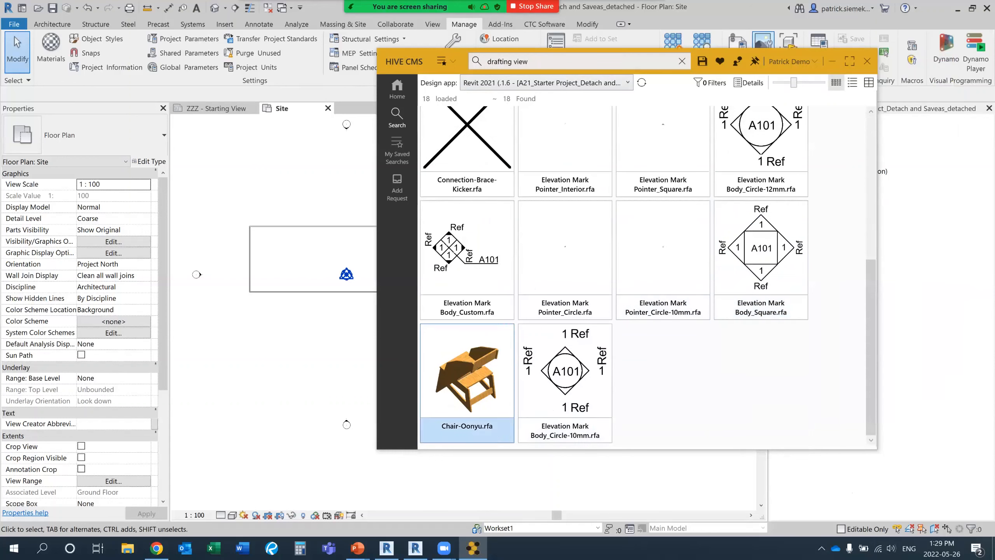
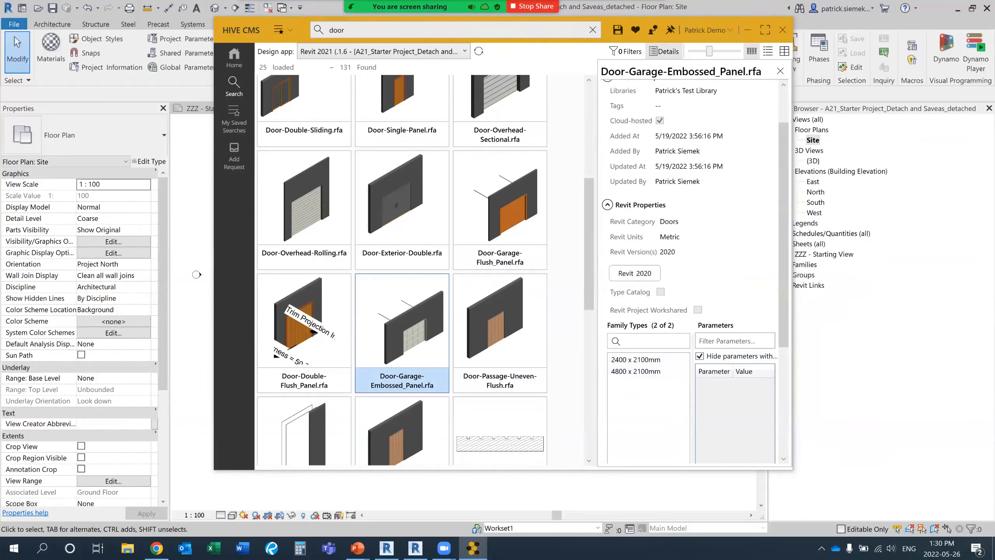
Move the HIVE CMS window aside, hide the content details pane and reduce the thumbnail size of the door results.
drag(243, 33, 296, 36)
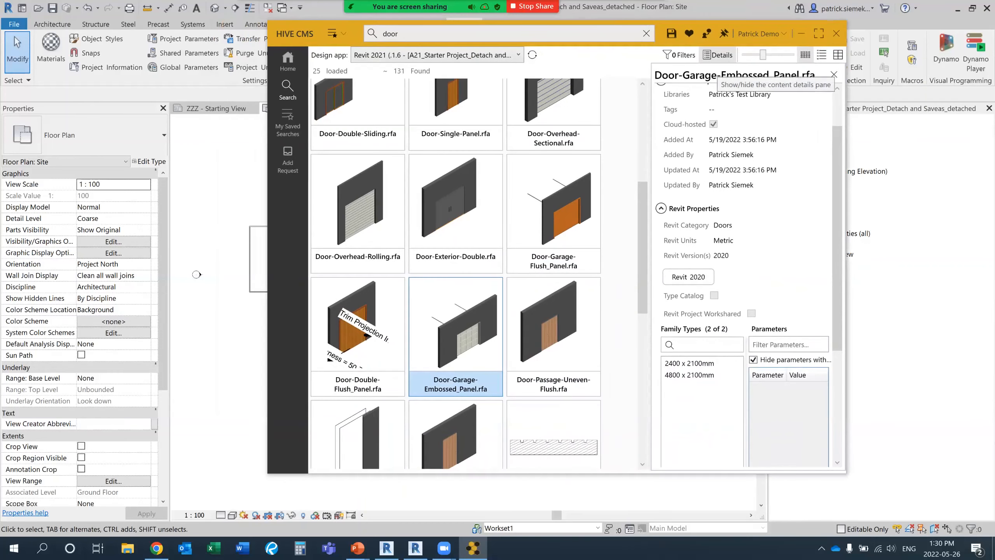
click(833, 75)
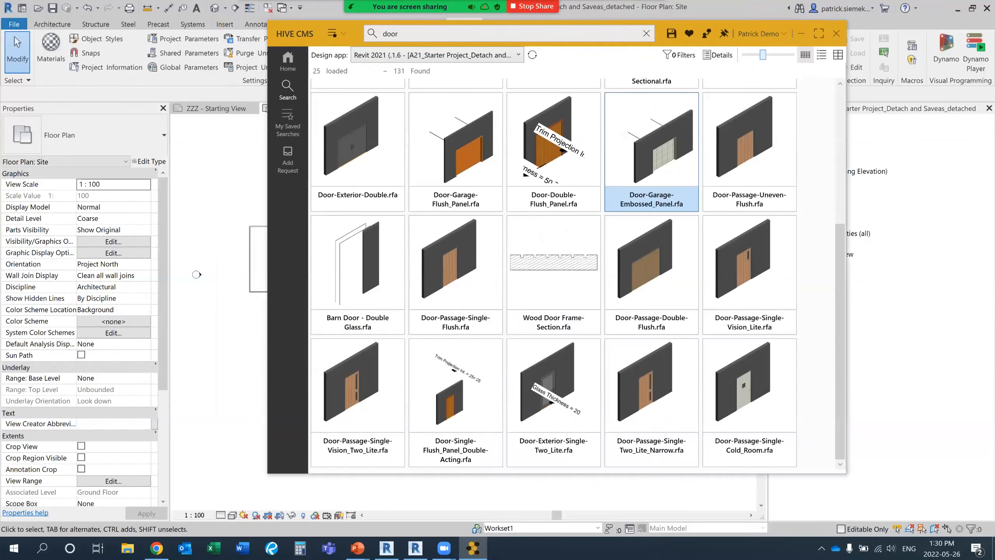
mouse_move(762, 55)
mouse_down()
mouse_move(778, 55)
mouse_move(753, 55)
mouse_up()
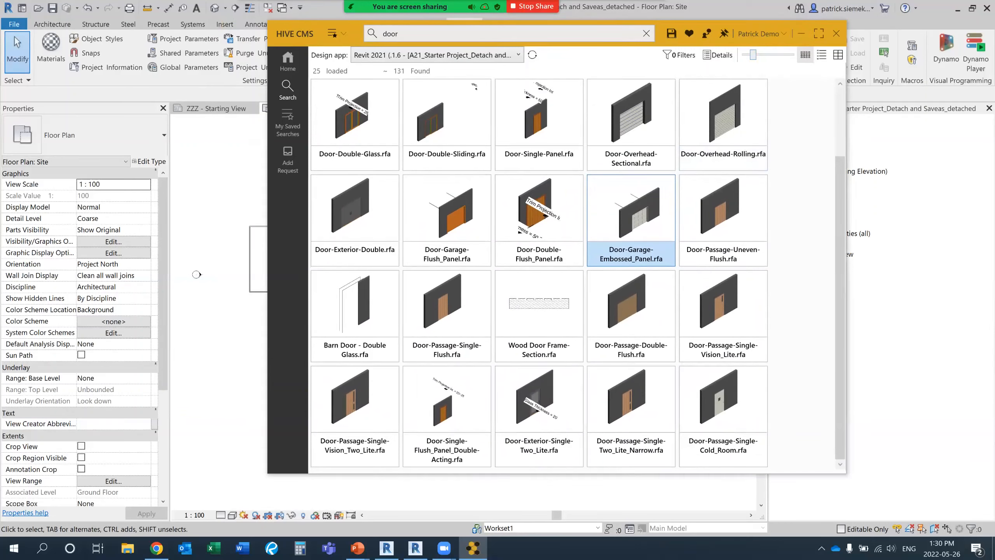
Review the door results in list view and table view, return to list view and select Door-Passage-Single-Flush.rfa.
click(822, 55)
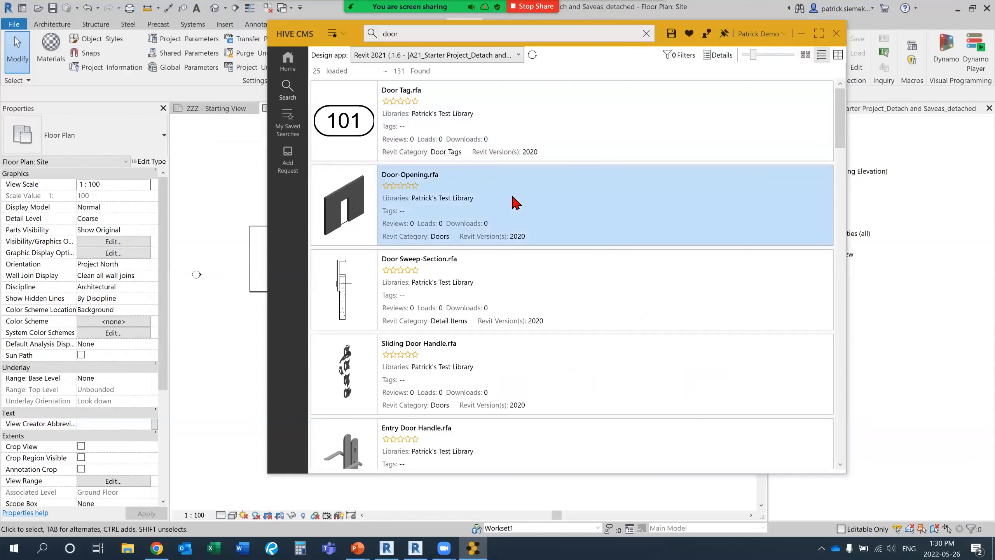
scroll(514, 201, down, 15)
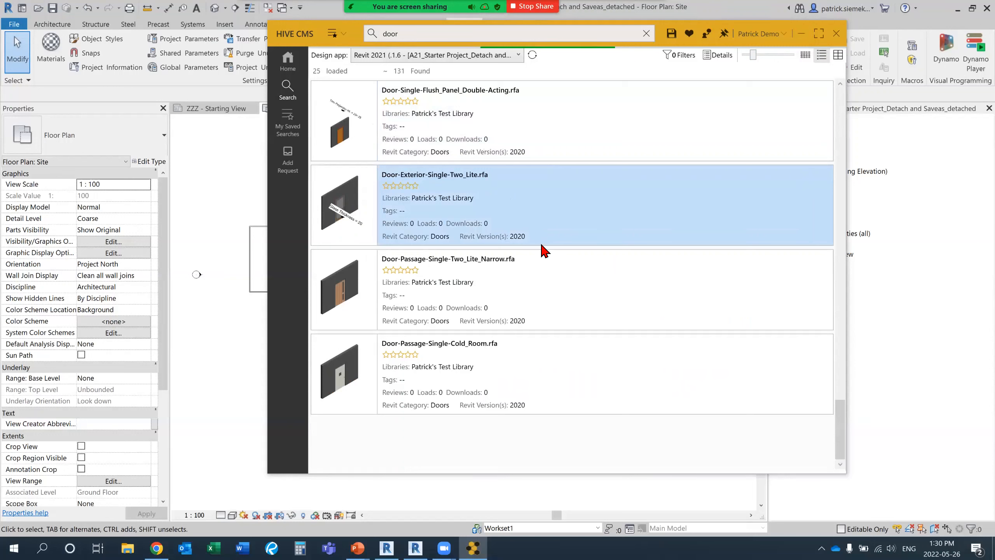
scroll(636, 186, up, 1)
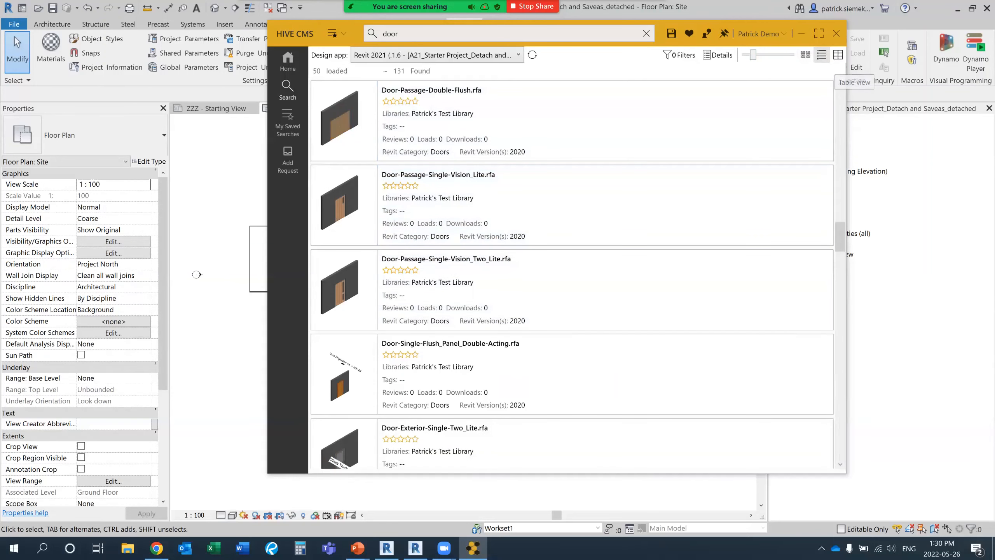
click(838, 55)
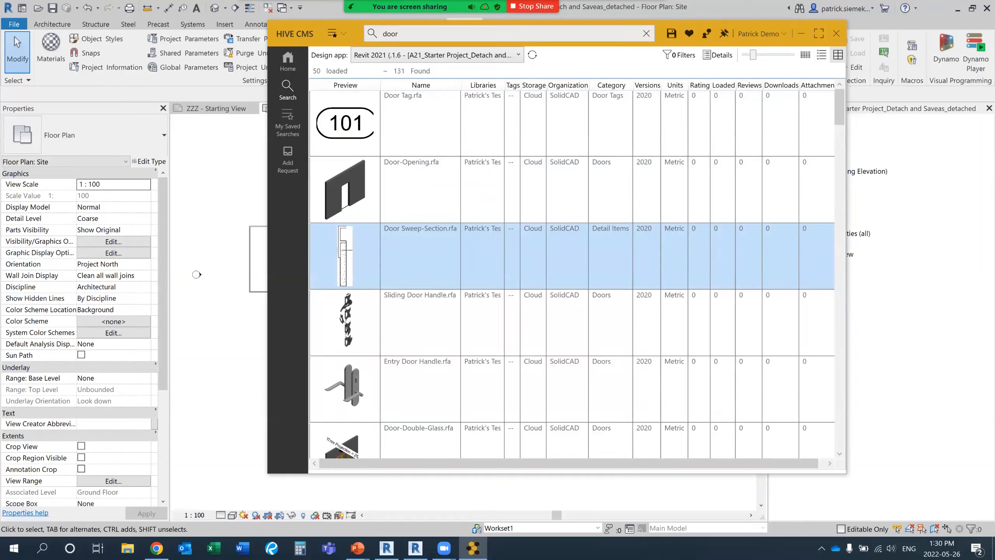
click(821, 55)
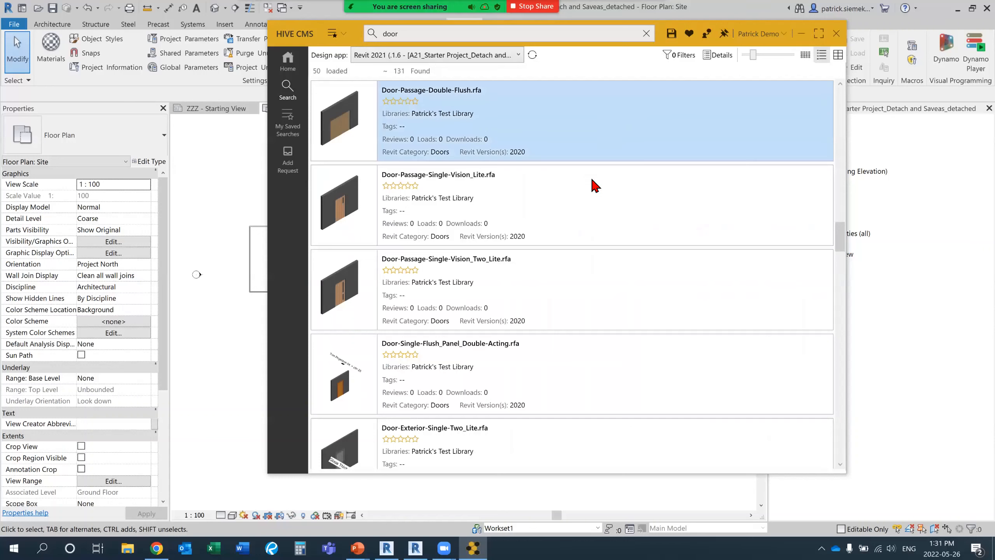
scroll(592, 184, up, 3)
click(525, 213)
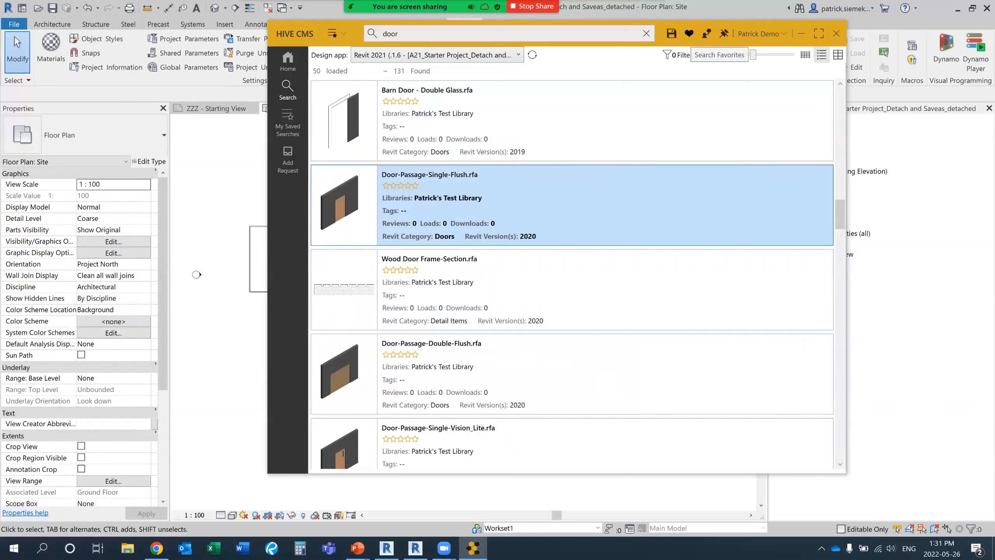
Show the favorites, clear that search and search for "door" again.
click(689, 33)
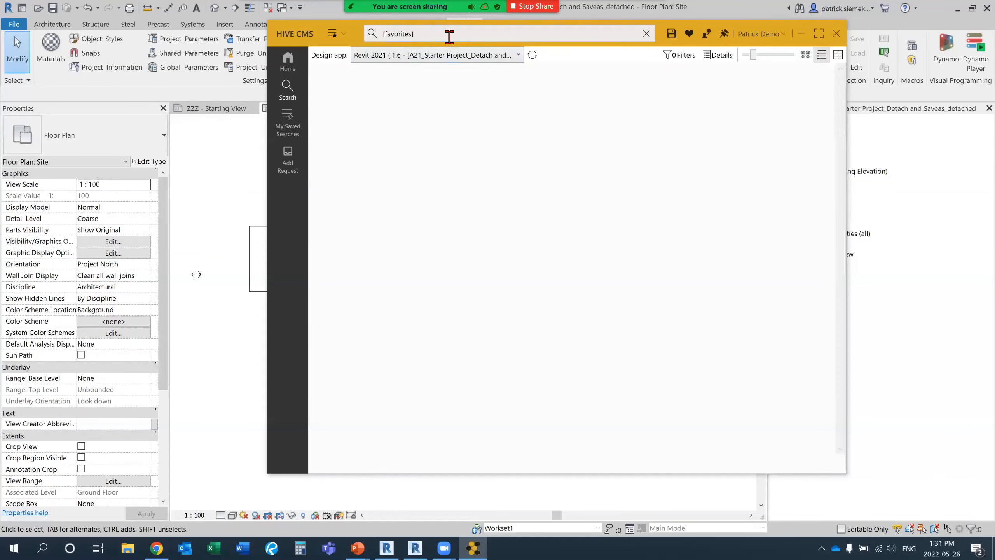
click(646, 34)
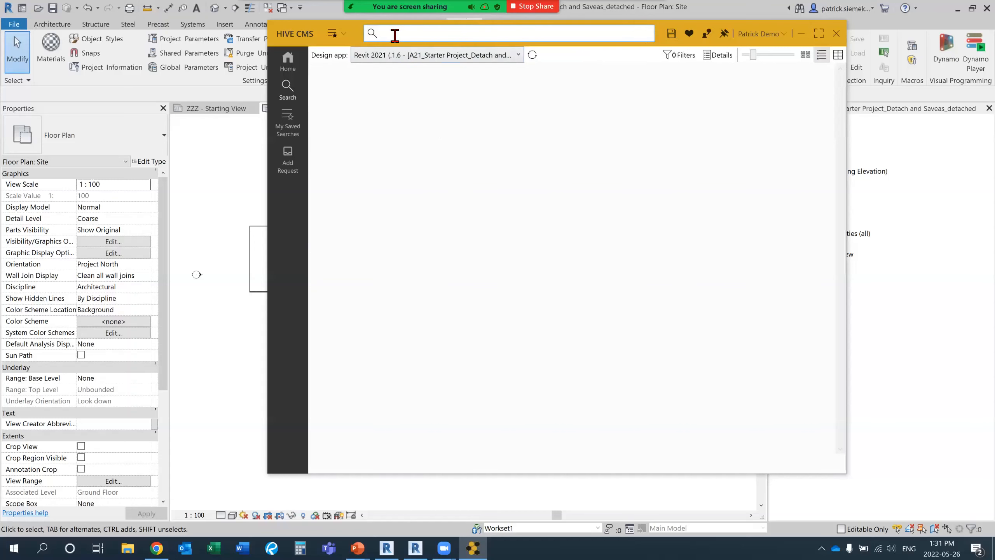
text(door)
key(Return)
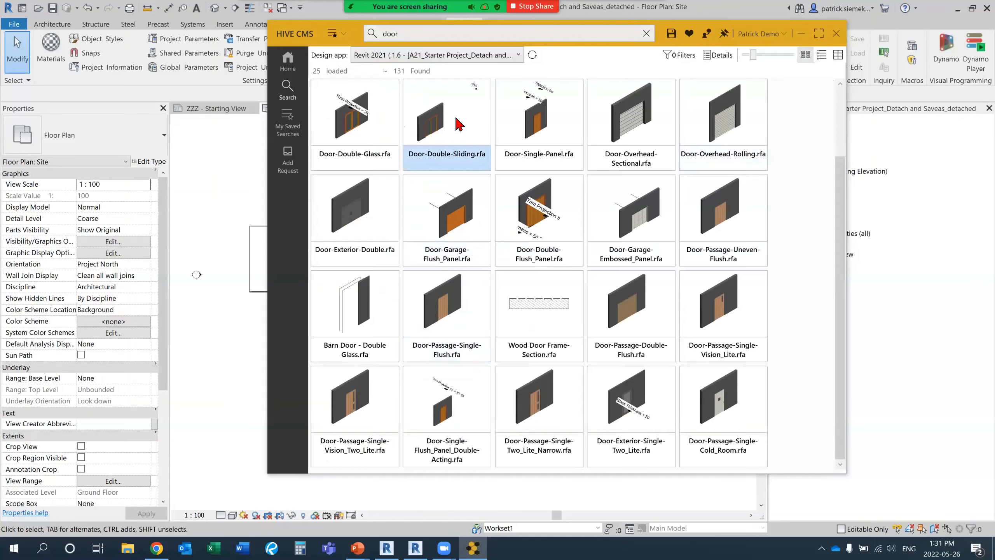
Mark Door-Double-Sliding.rfa as a favorite from the thumbnail view of the door results.
click(458, 119)
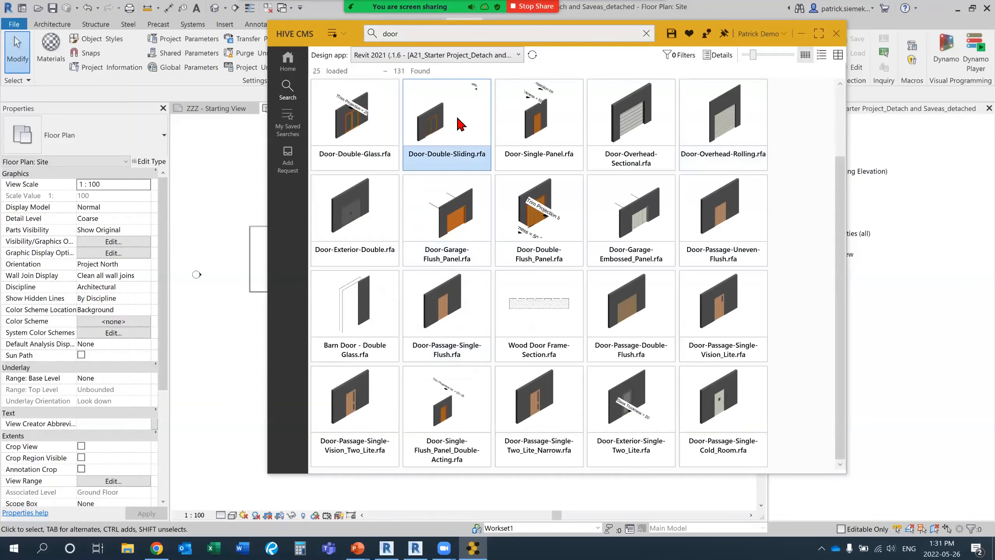
scroll(460, 124, up, 1)
double_click(459, 153)
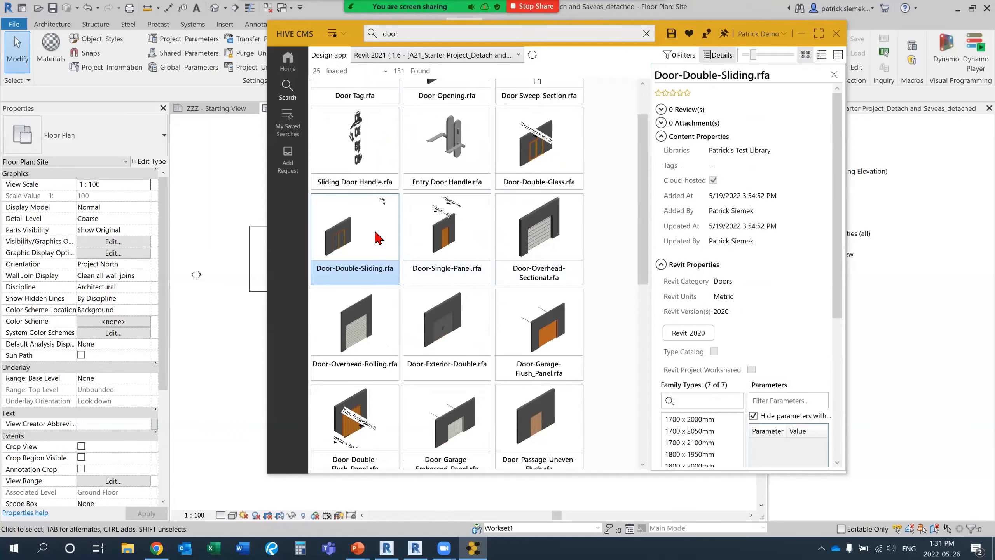
right_click(364, 240)
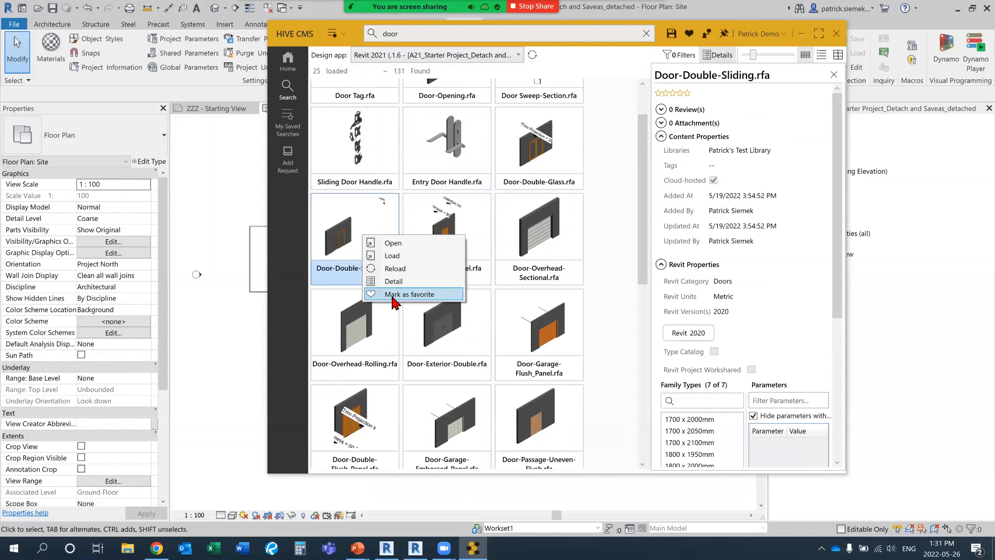
click(414, 298)
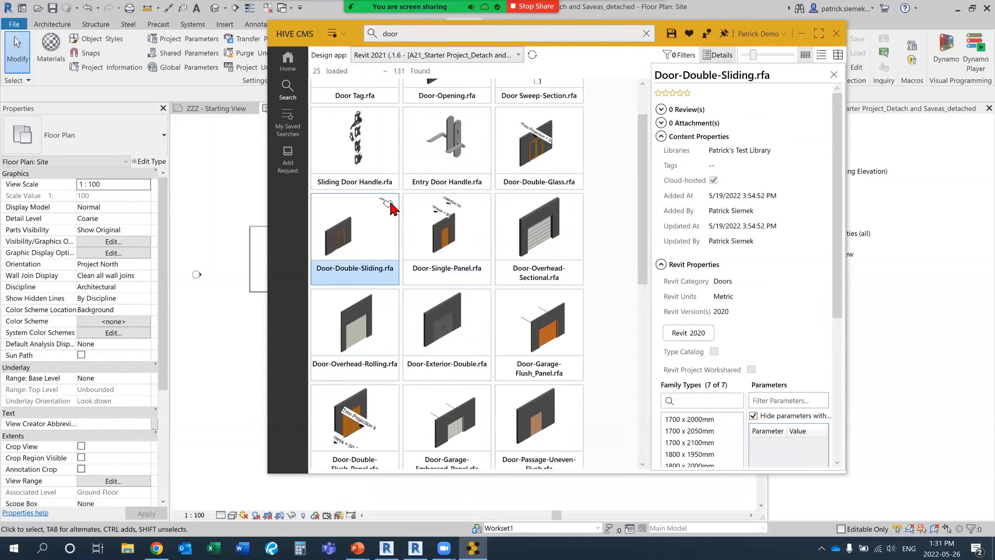
Mark Door-Passage-Single-Two_Lite_Narrow.rfa as a favorite and search for all favorites.
scroll(485, 252, down, 3)
scroll(485, 252, down, 5)
right_click(457, 333)
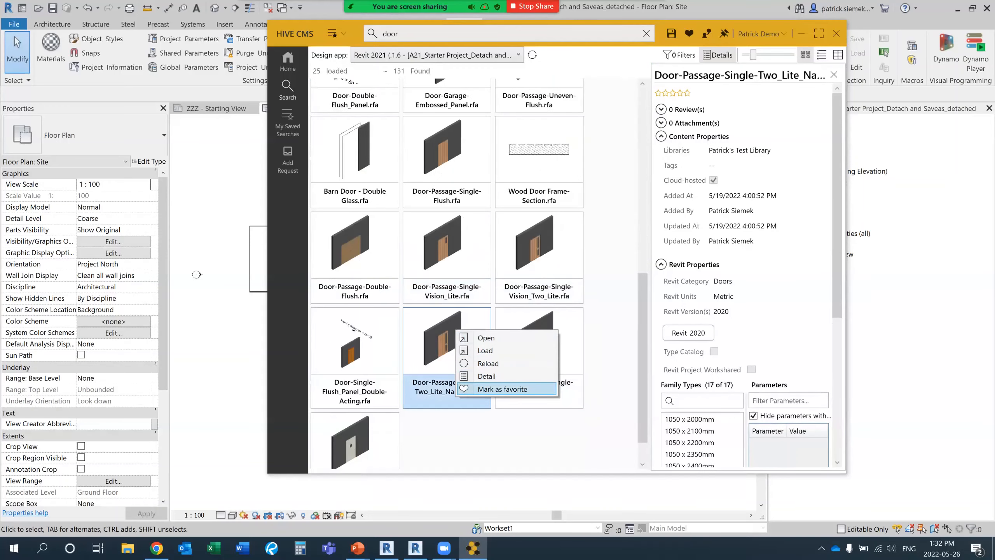
click(505, 388)
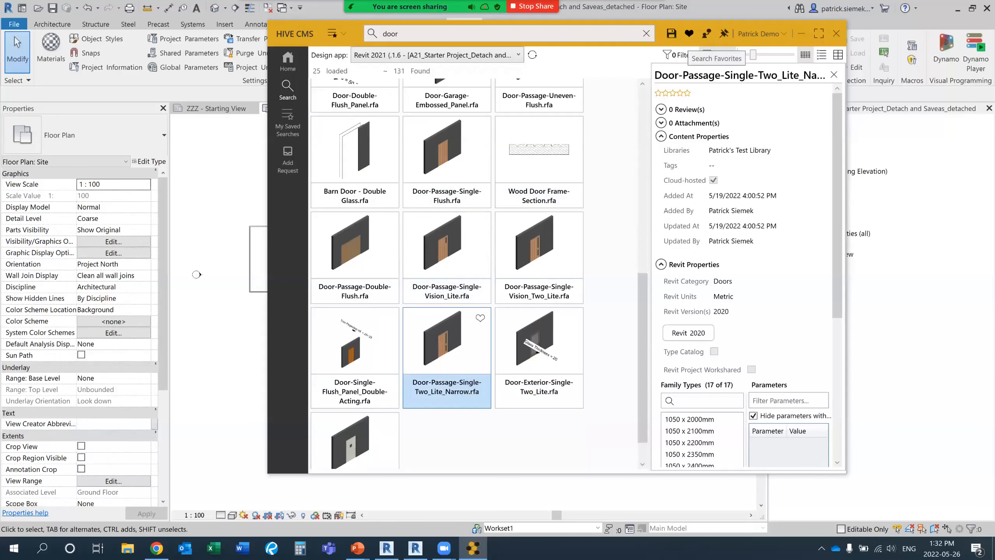
click(688, 34)
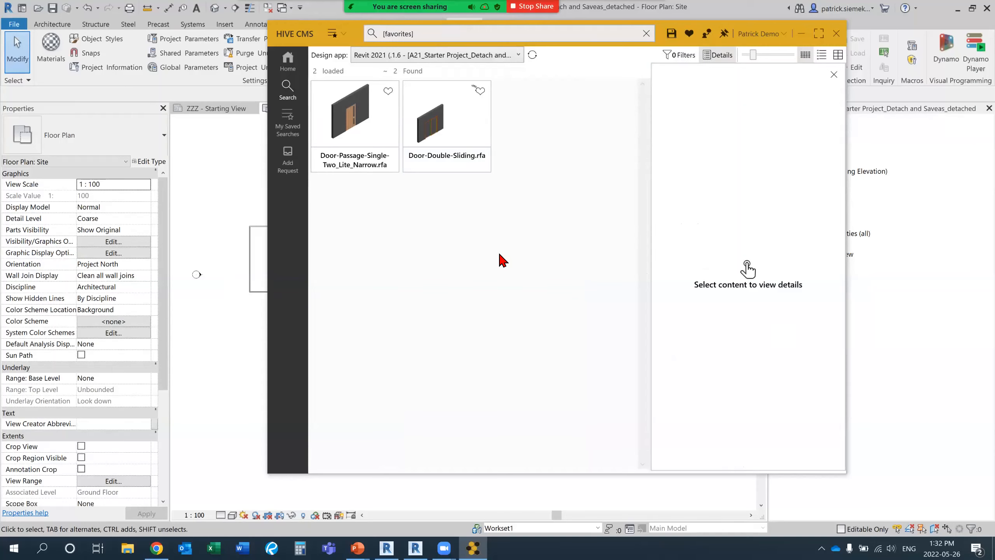
Return to the libraries overview, clear the favorites search and search all content for "shortcuts".
click(289, 62)
drag(295, 37, 280, 58)
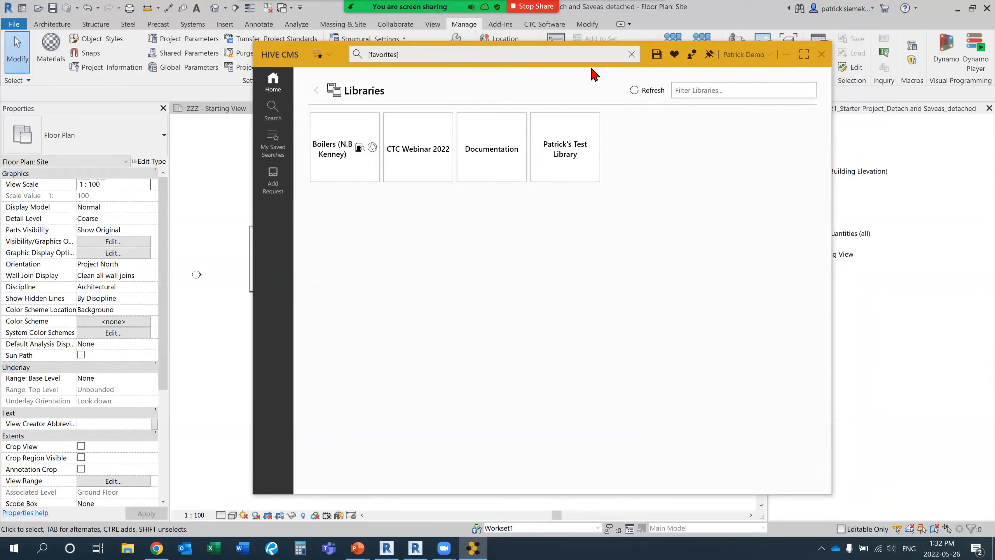
click(631, 54)
click(415, 62)
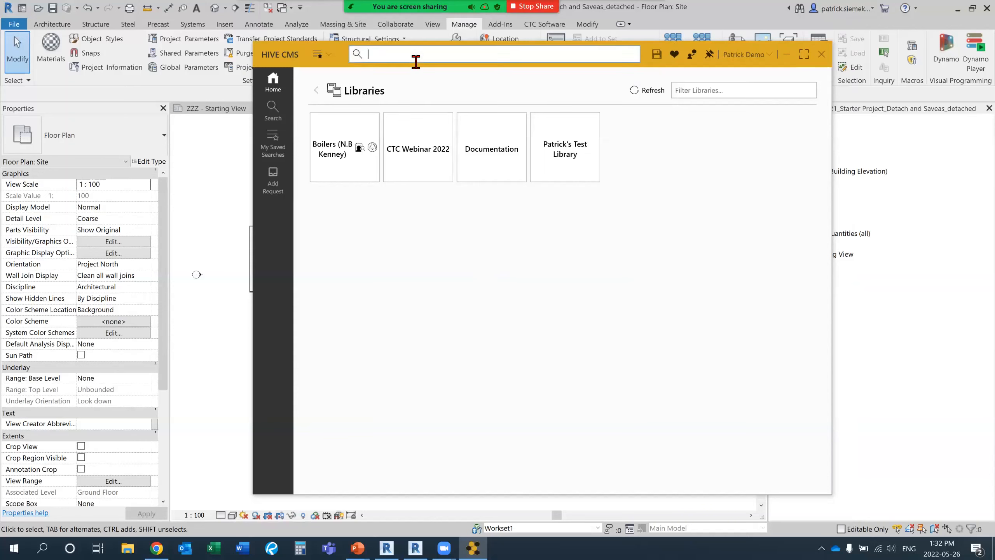
text(sh)
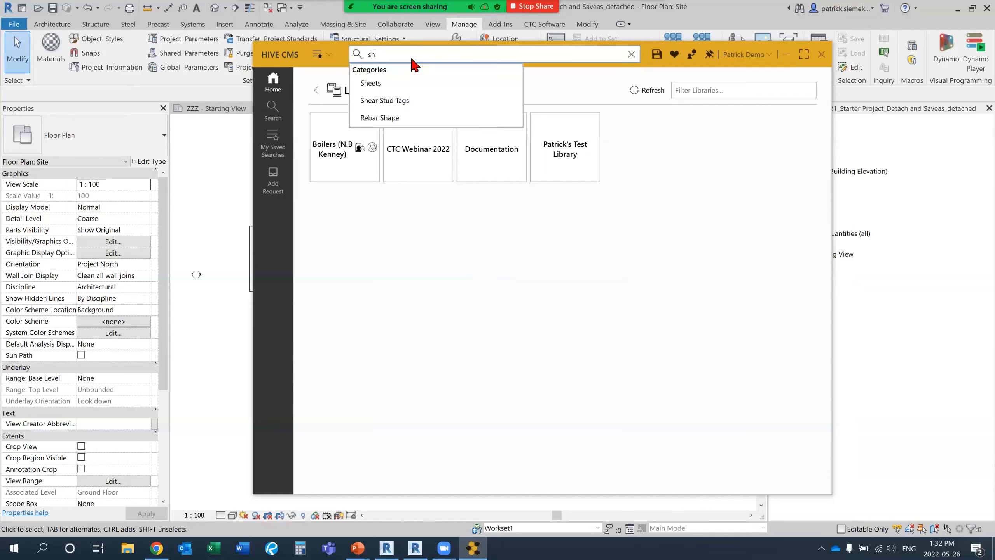
text(ortcuts)
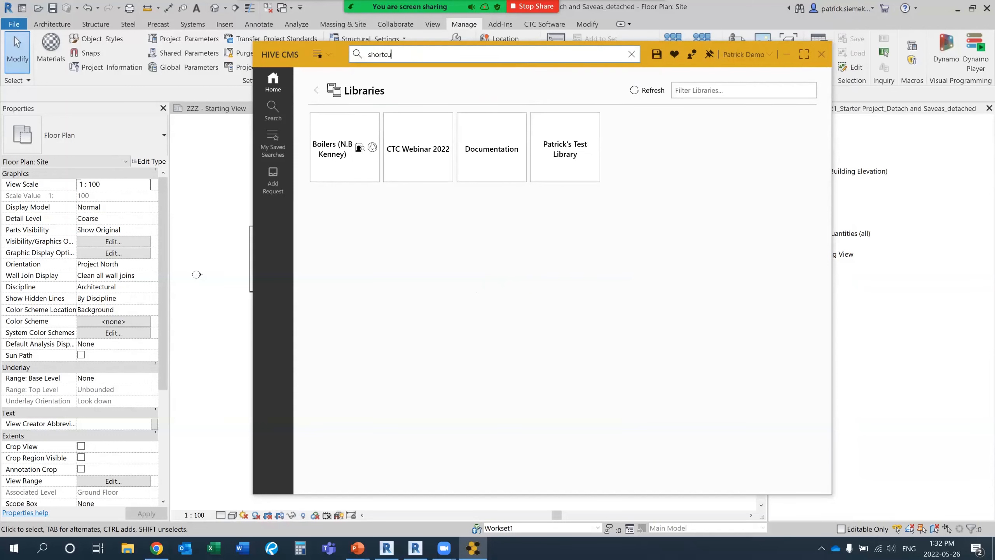
key(Return)
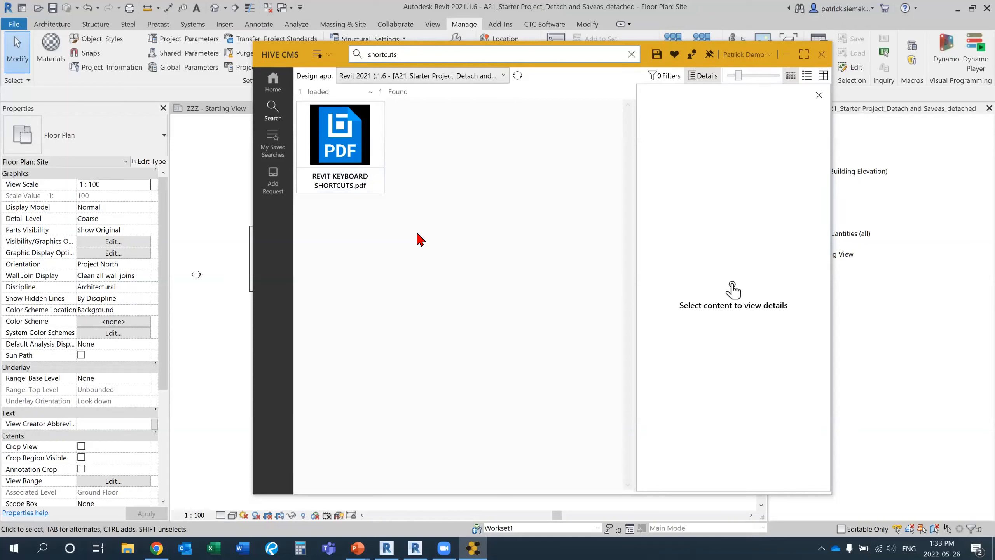
Go back to the main Home page and clear the search text to review the recent search suggestions.
click(272, 83)
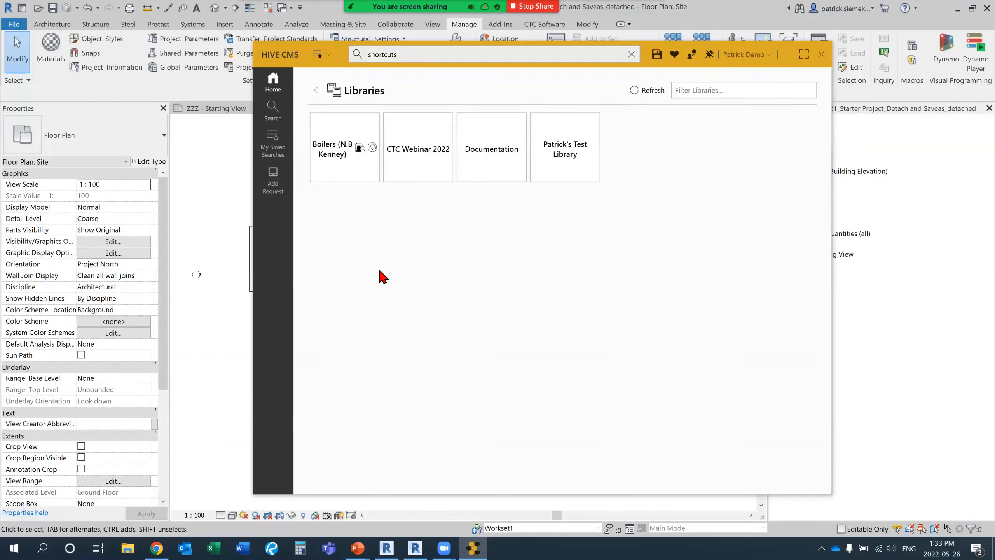
click(315, 90)
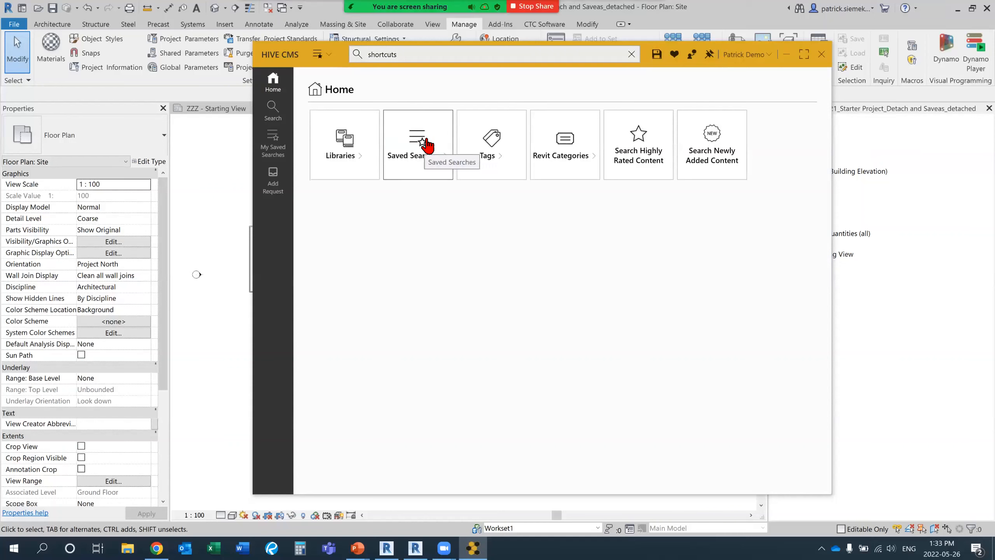
click(317, 55)
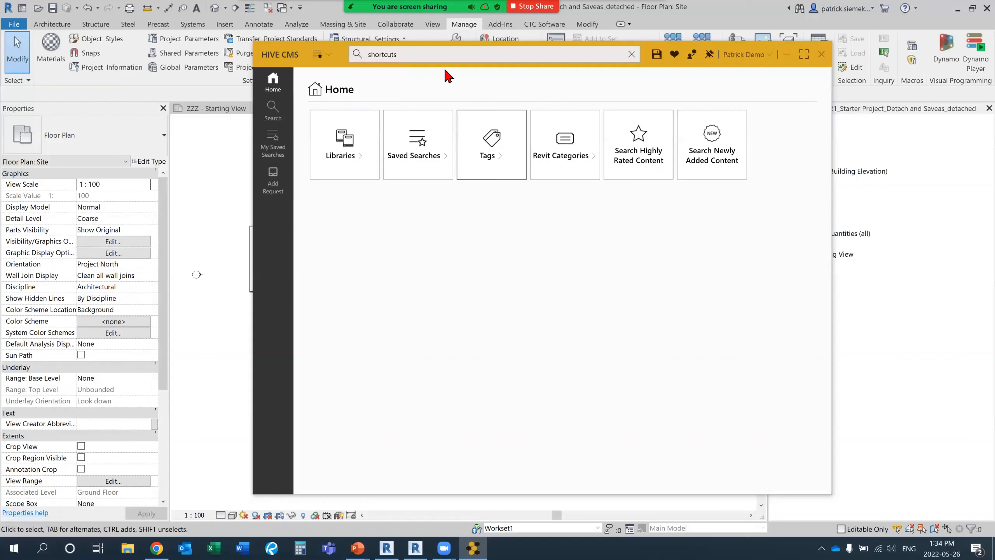
click(367, 61)
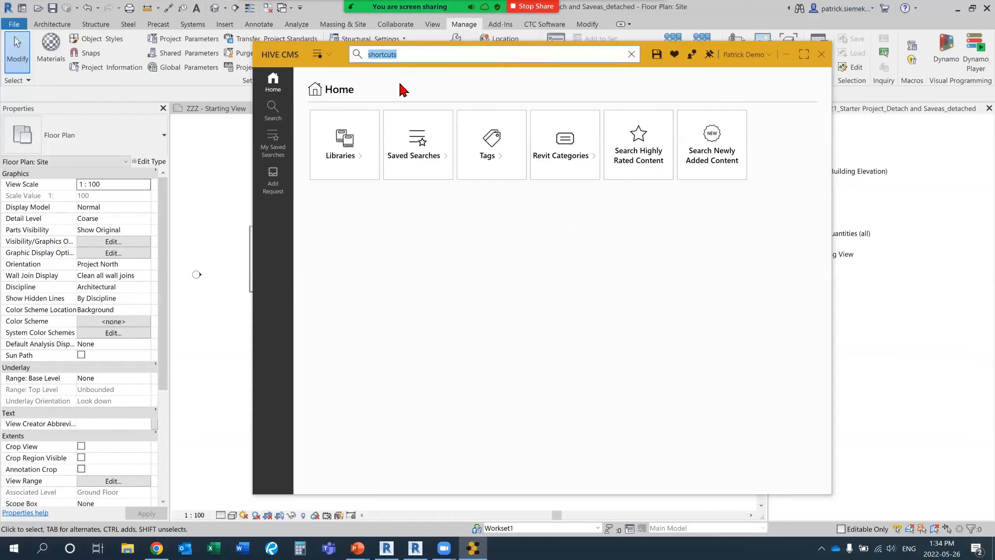
key(BackSpace)
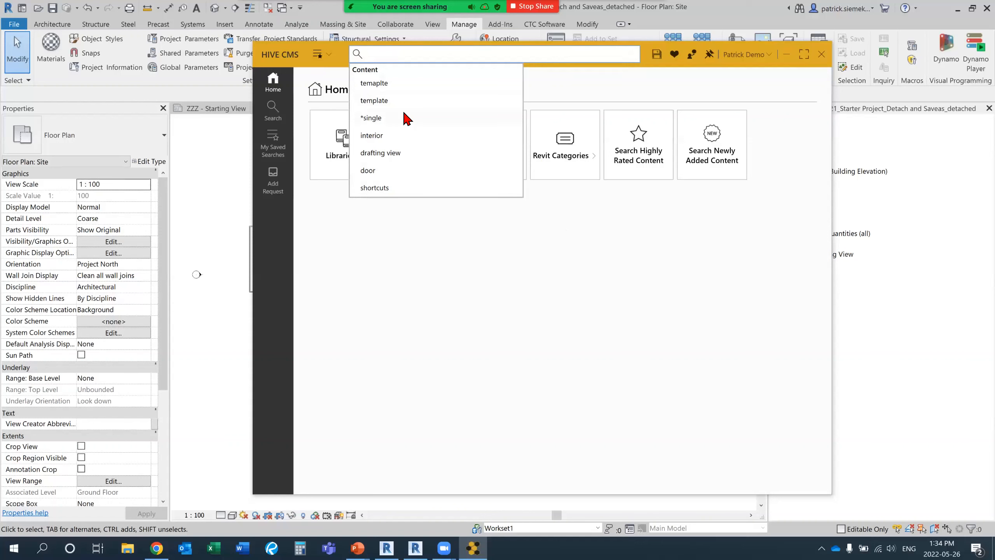
click(439, 280)
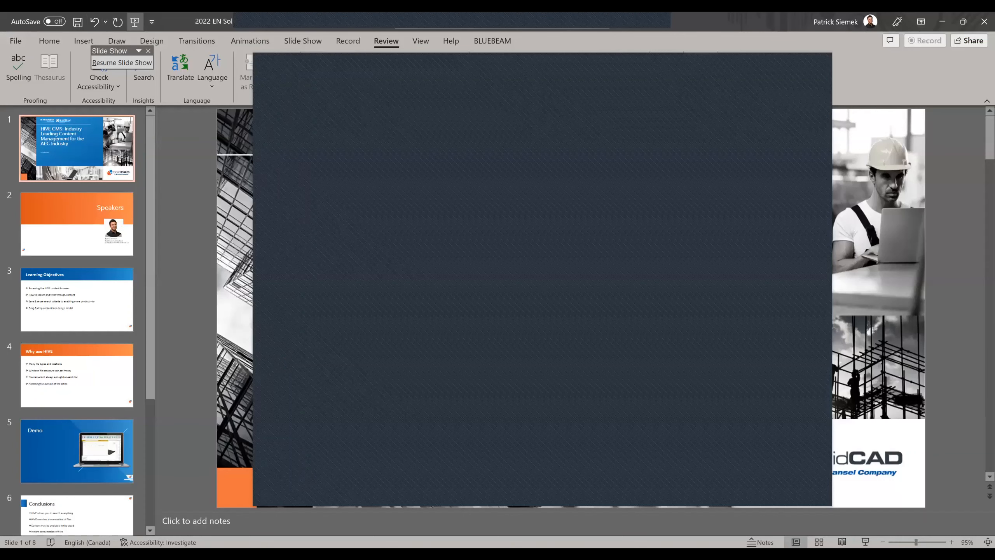
Resume the PowerPoint slide show and advance from the Demo slide to the Conclusions slide.
click(135, 21)
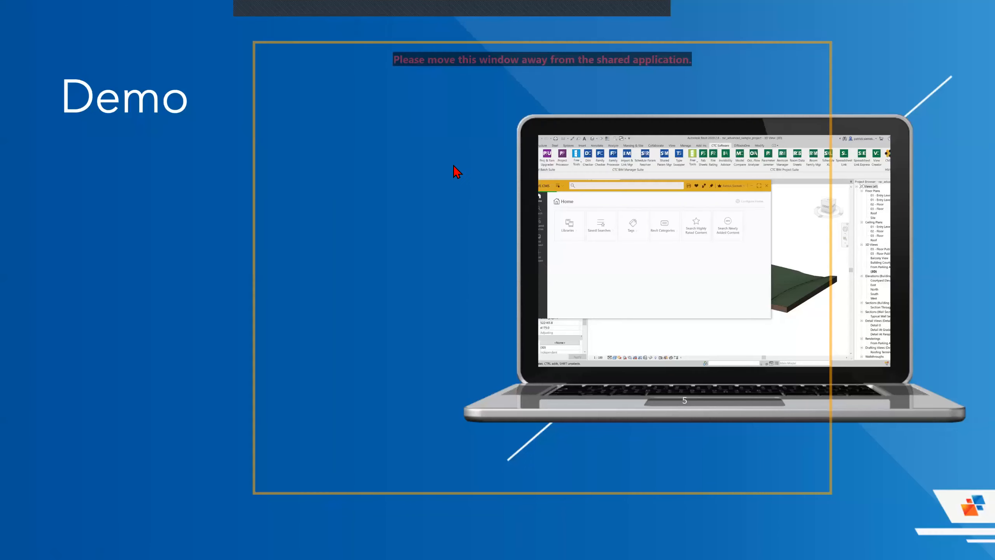
click(454, 166)
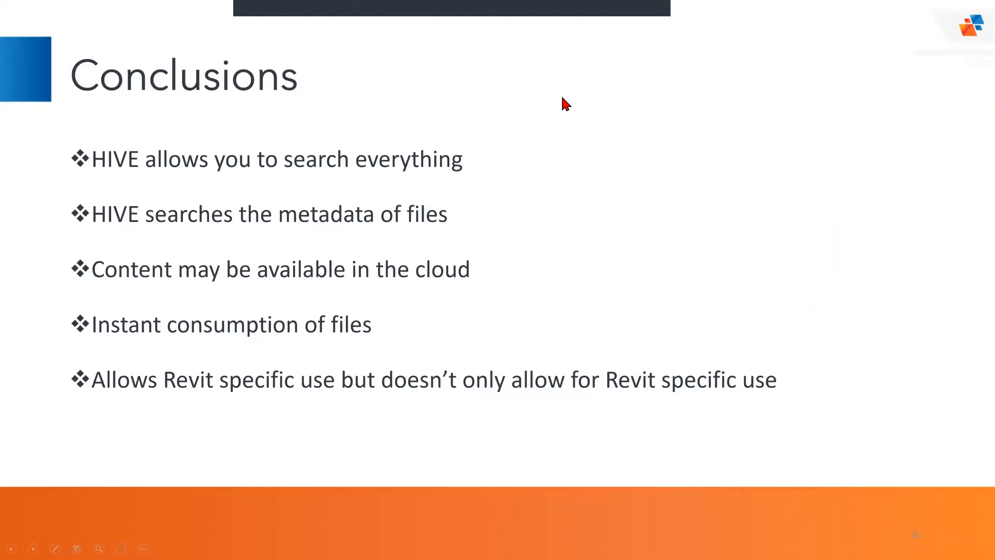